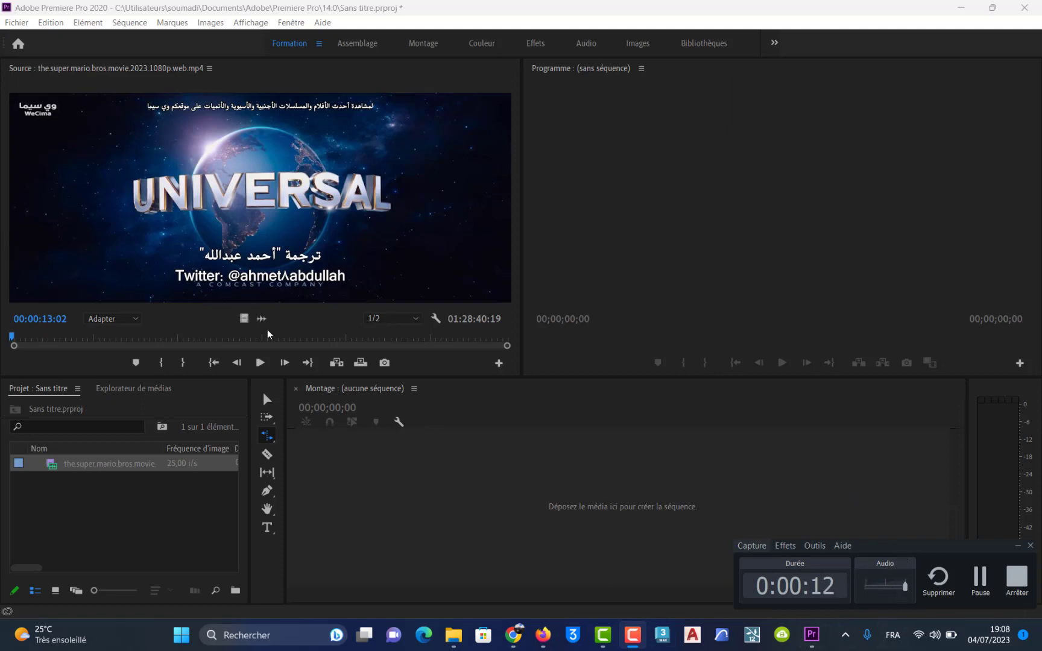
- Delete the Super Mario Bros movie clip from the project
click(69, 509)
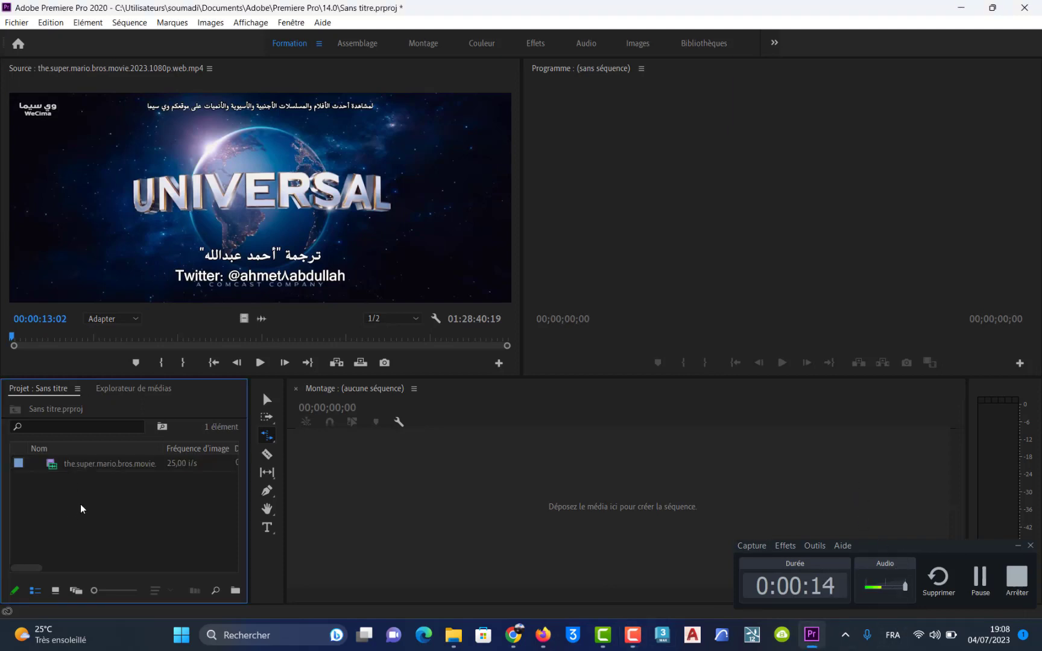
click(82, 463)
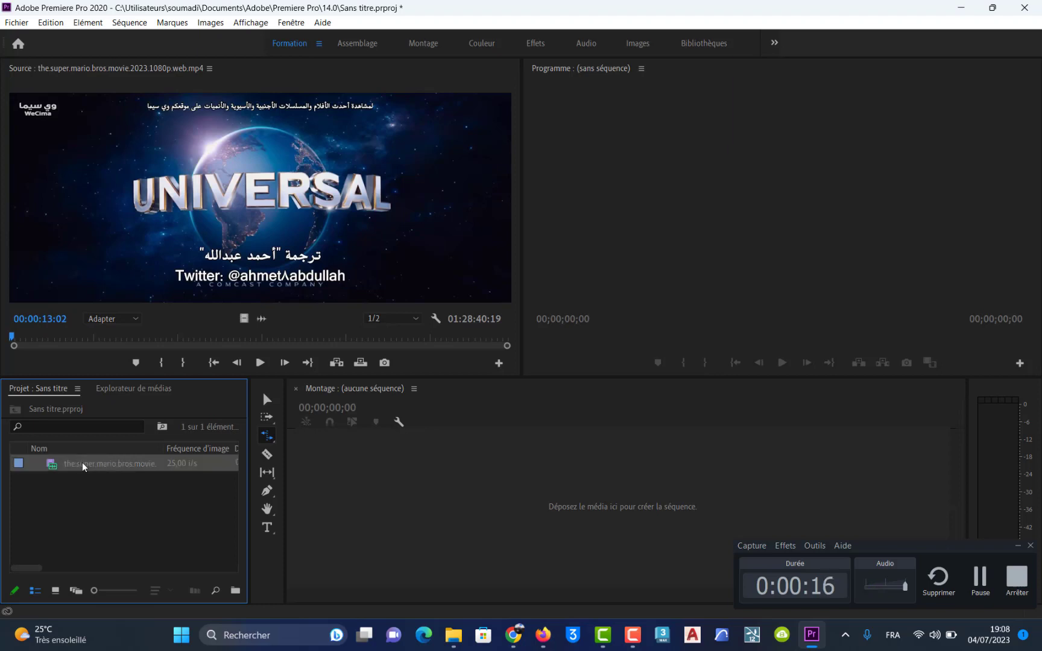
key(Delete)
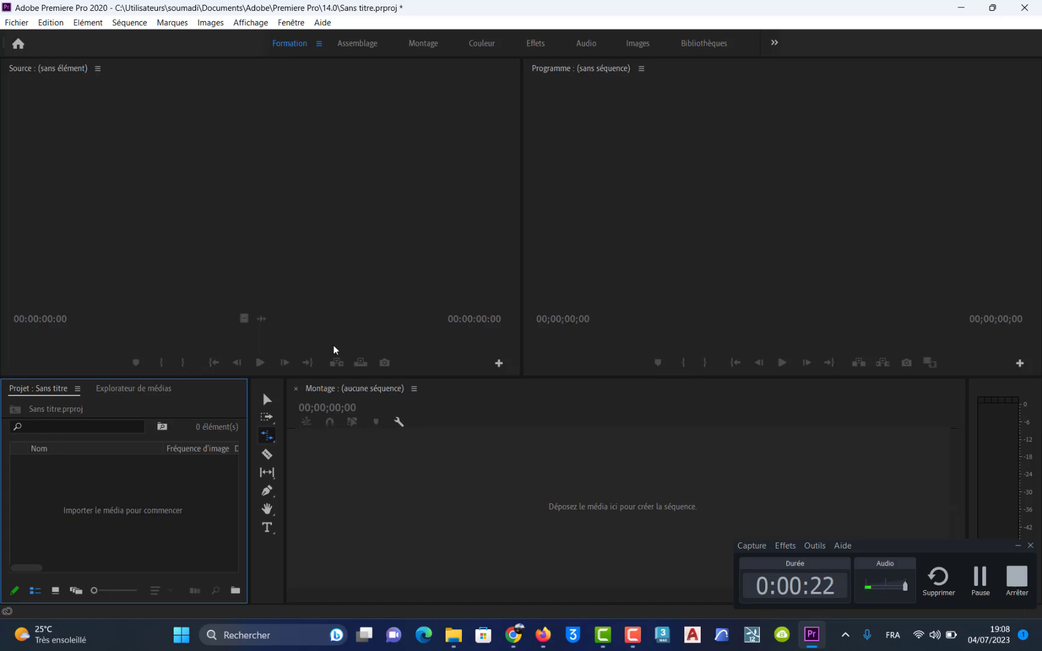
- Import the Super Mario Bros movie, The Spider and The Eternal Daughter MP4 files from the film folder into the project
click(963, 9)
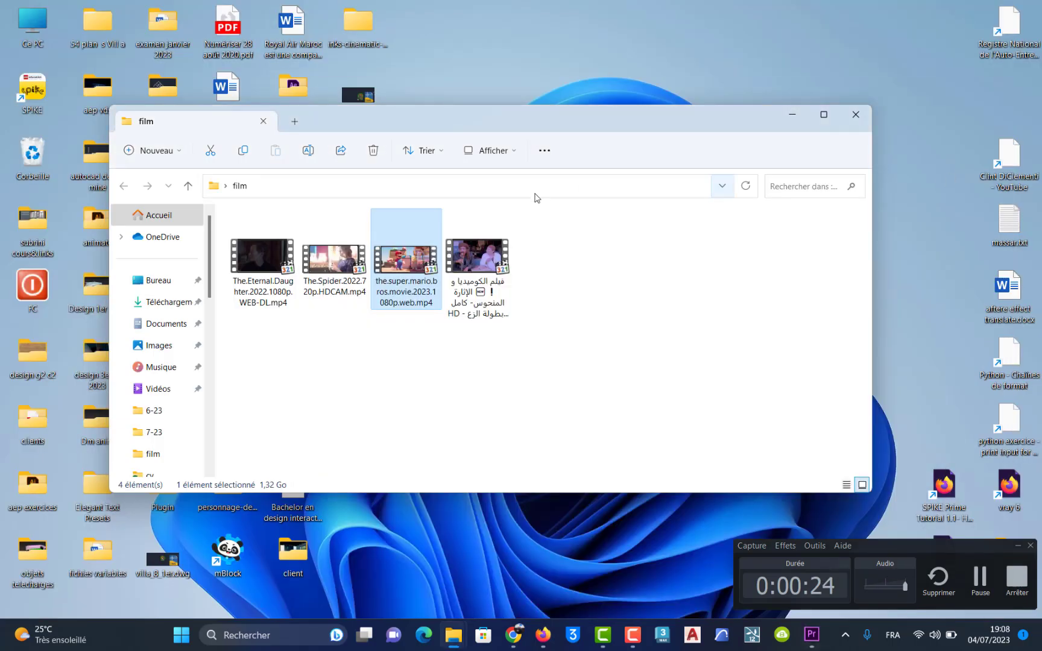
drag(402, 277, 112, 542)
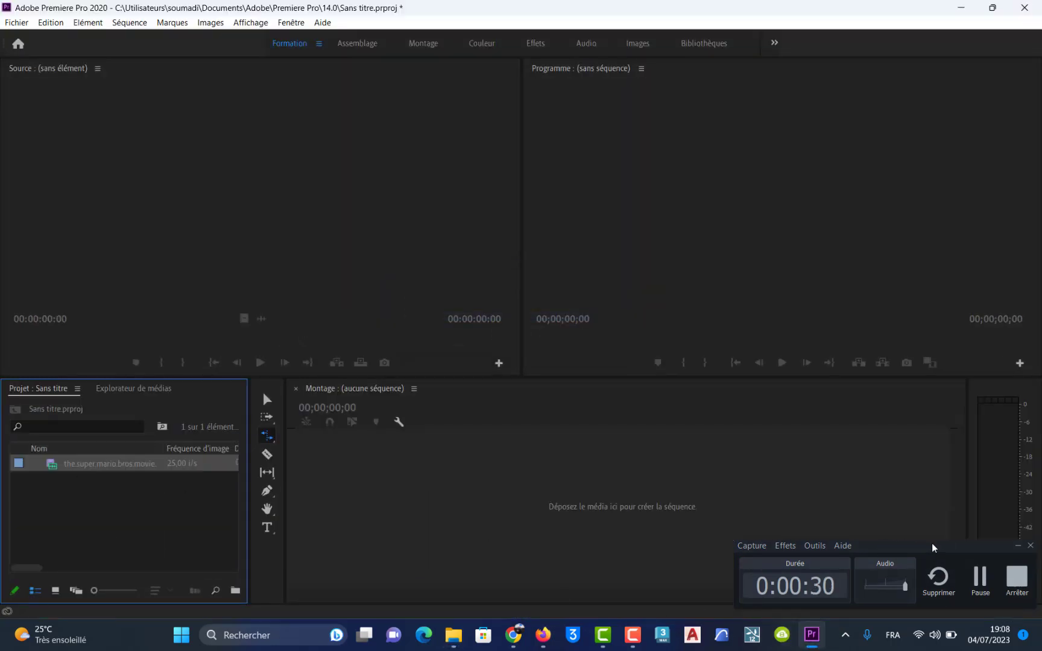
click(1017, 546)
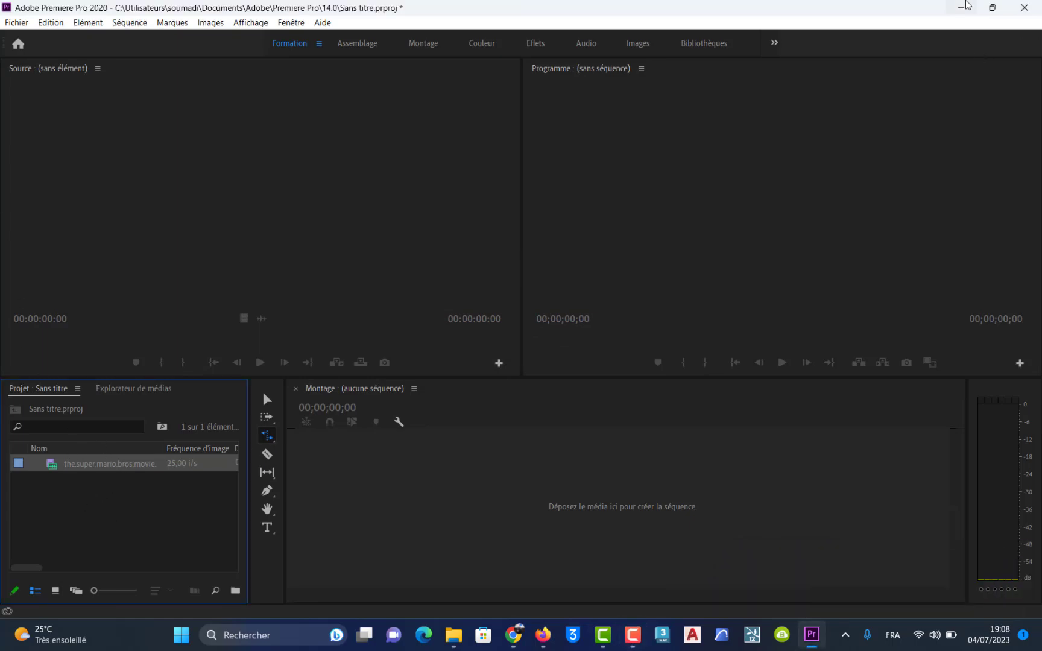
click(961, 7)
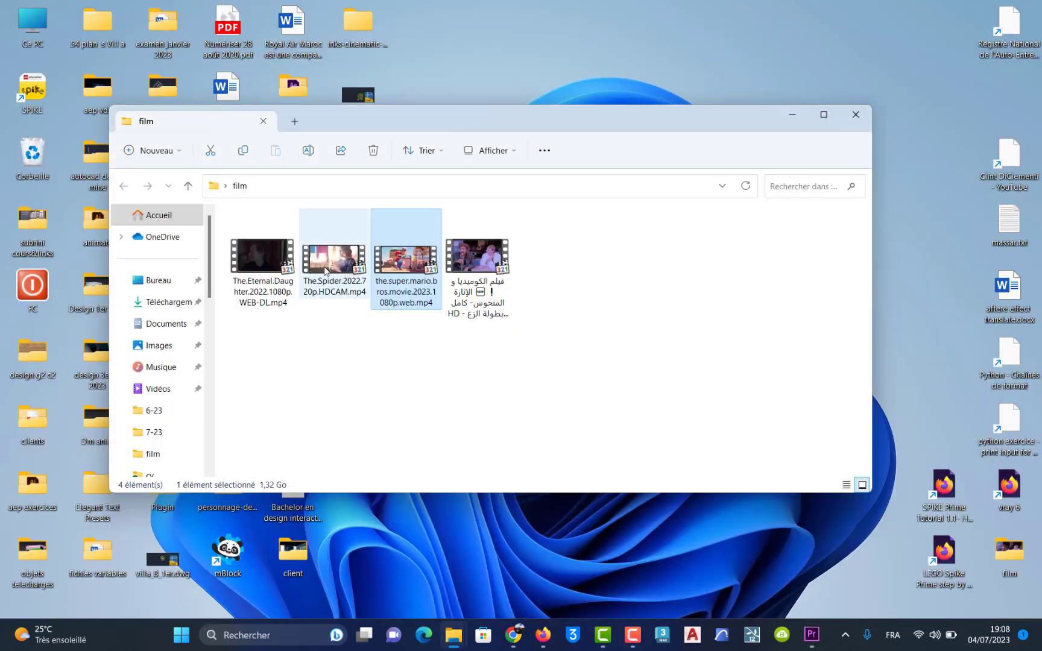
drag(334, 261, 205, 527)
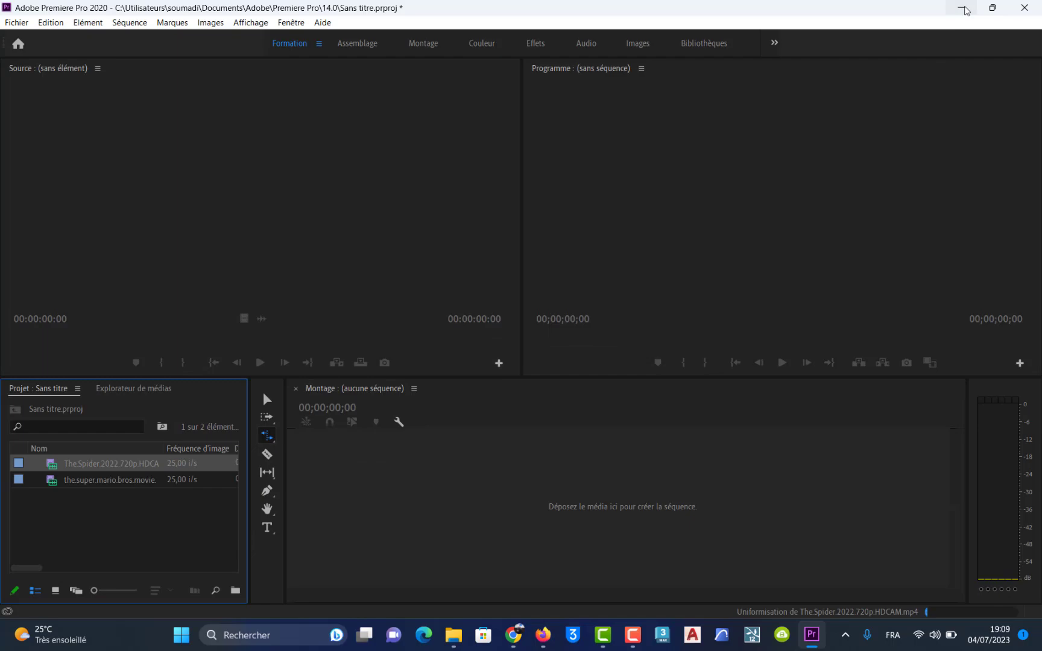
click(963, 9)
drag(262, 259, 83, 548)
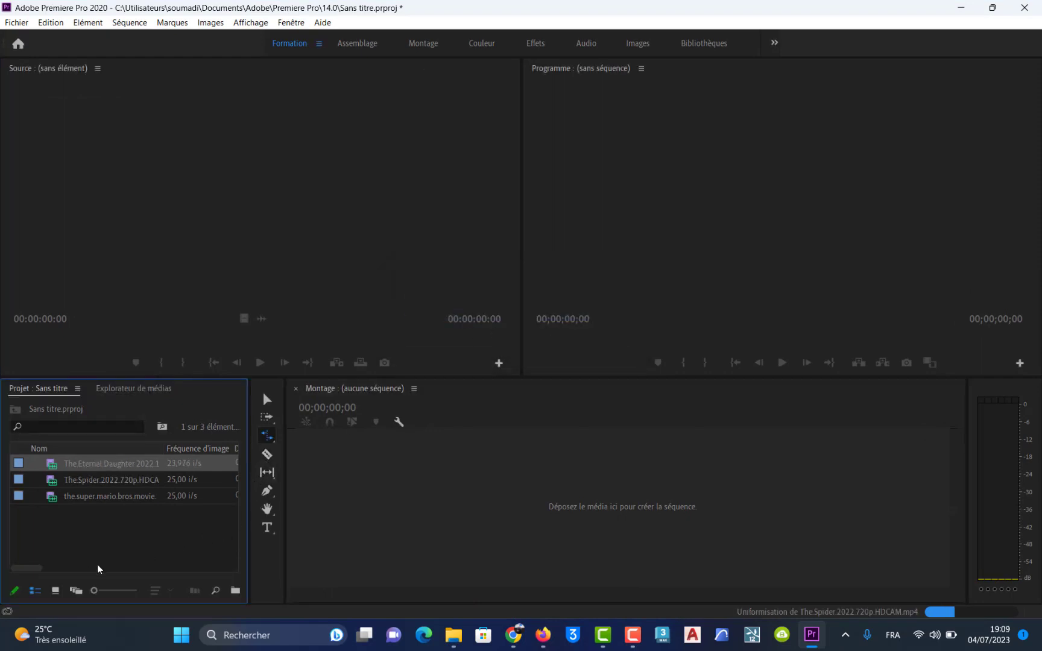
click(140, 531)
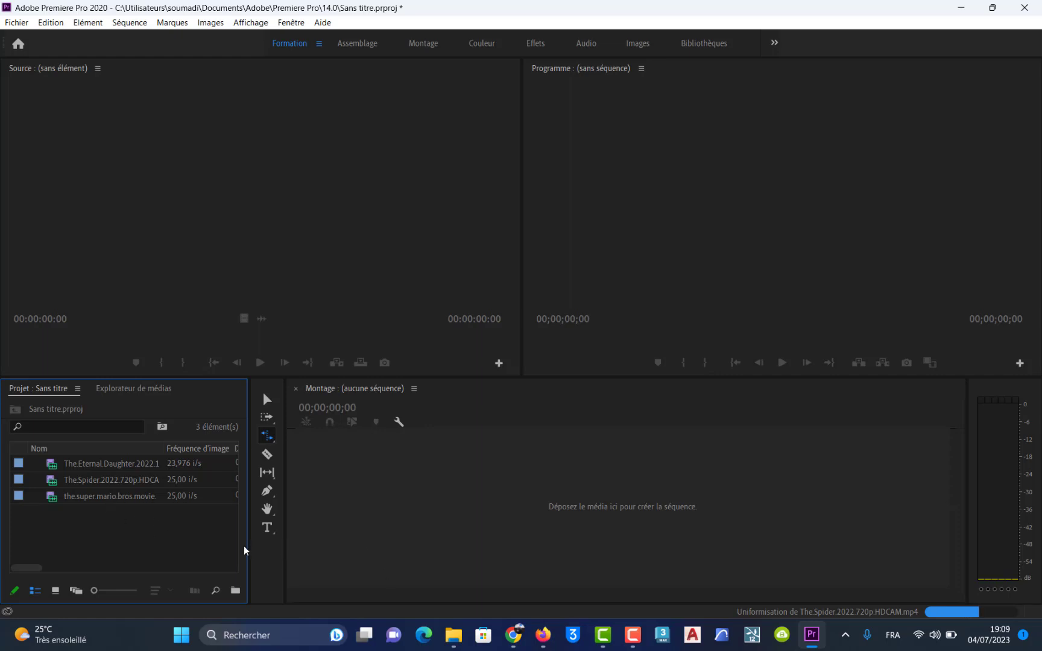
- Widen the project area to show the media start and end columns, and give the remaining width to the timeline
drag(249, 546, 663, 534)
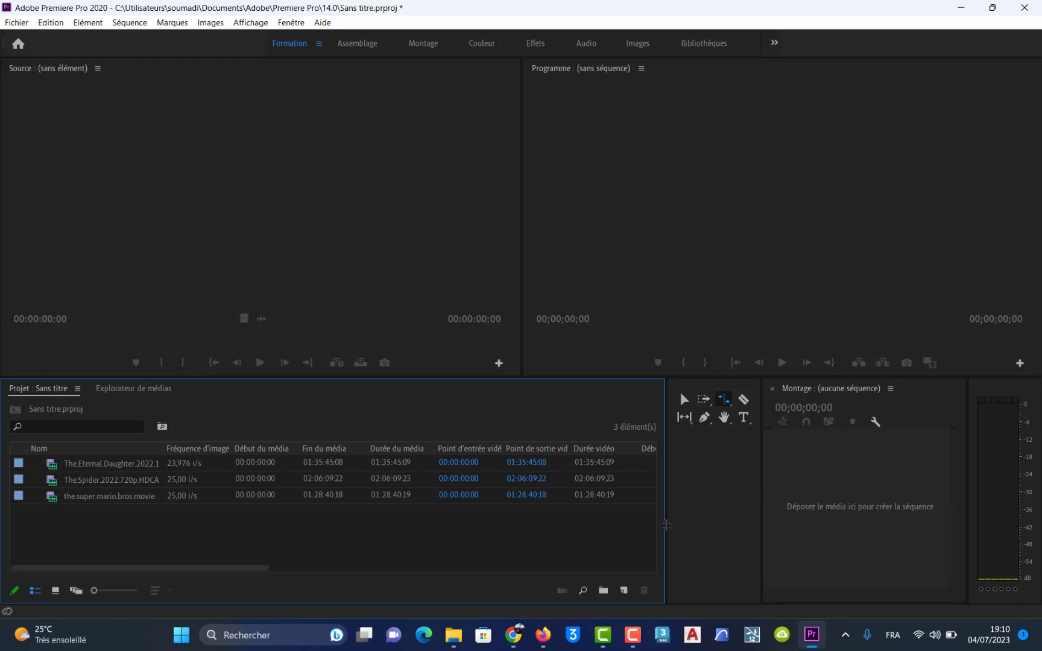
drag(665, 525, 403, 524)
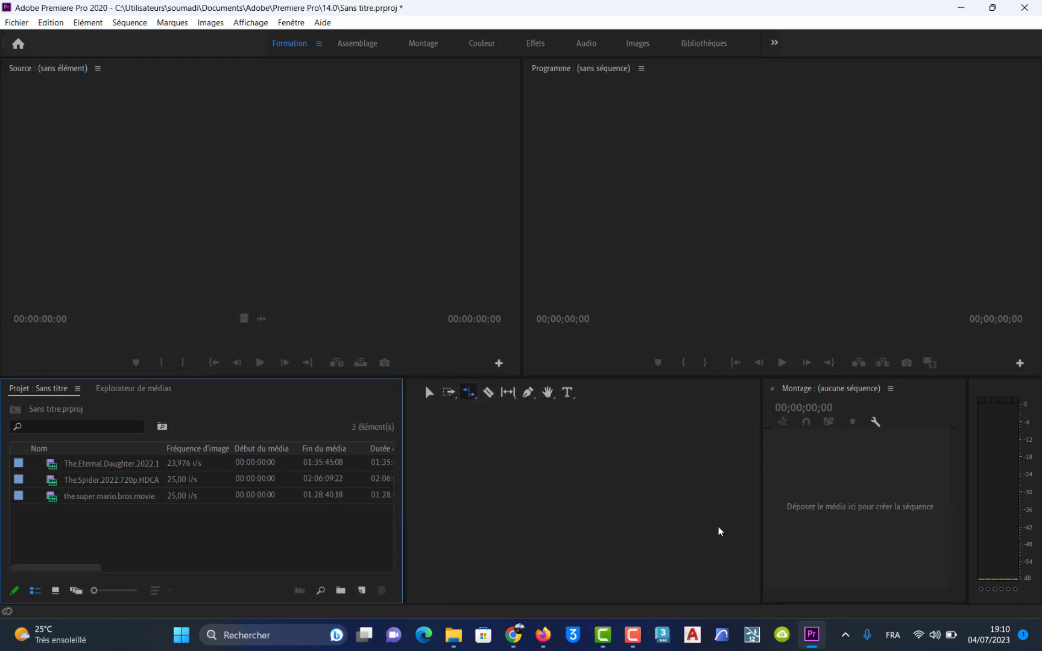
drag(757, 518, 396, 519)
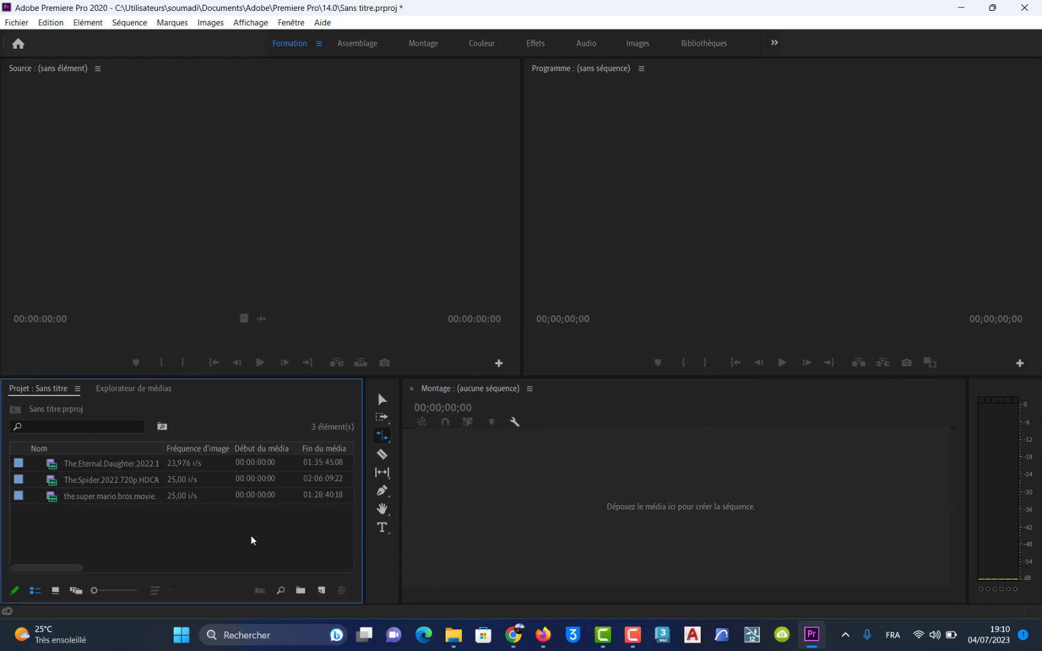
- Minimize the open windows and launch Adobe Photoshop 2020
click(962, 8)
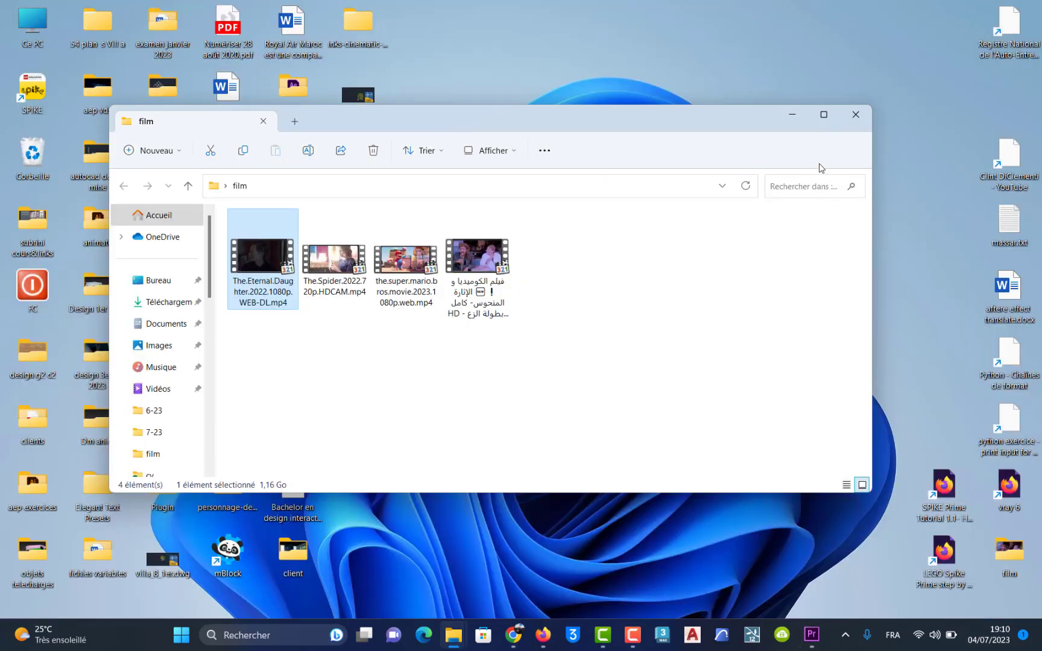
click(792, 114)
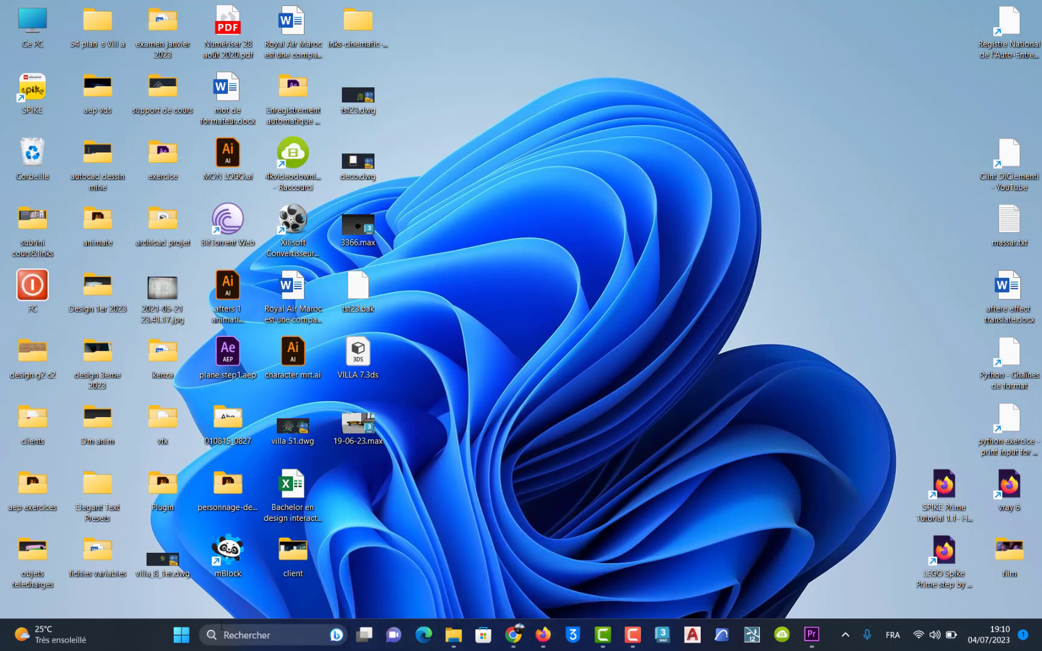
click(180, 635)
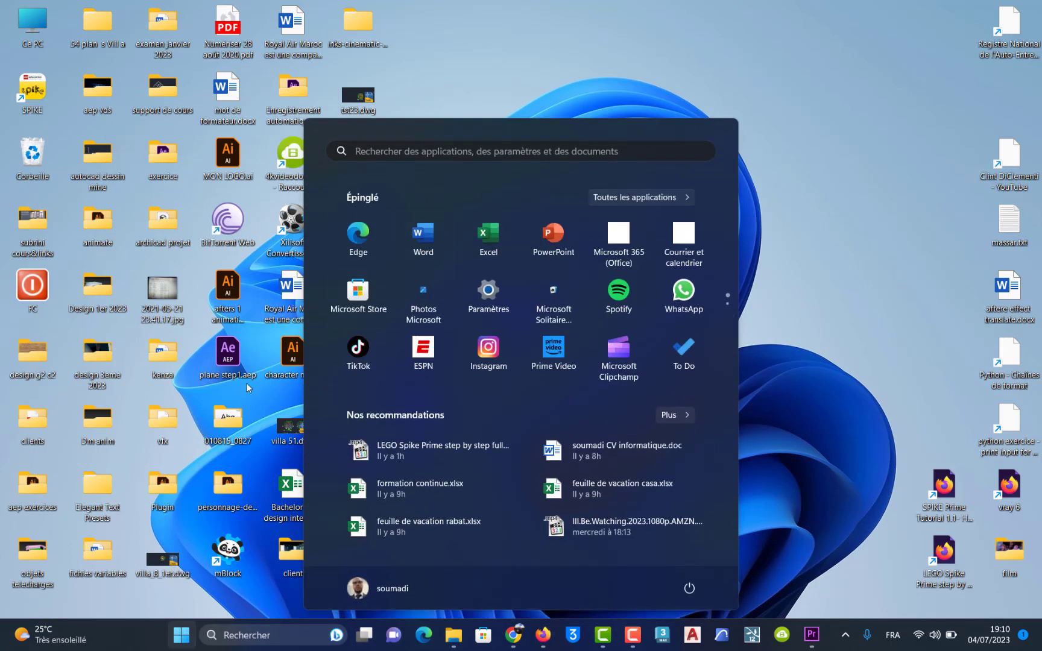
text(photo)
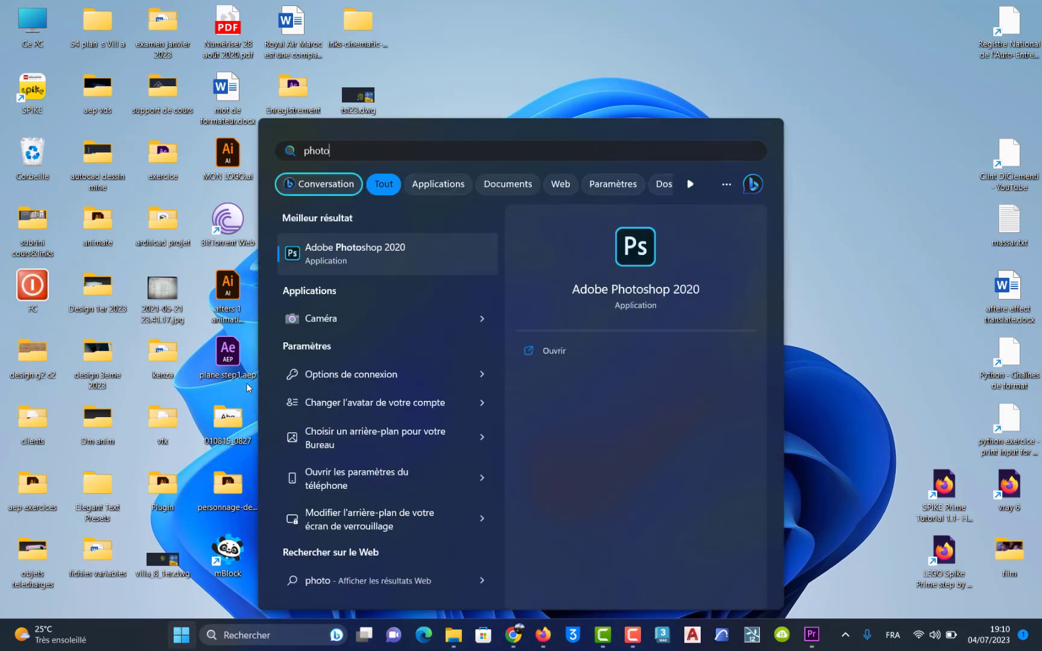
click(354, 266)
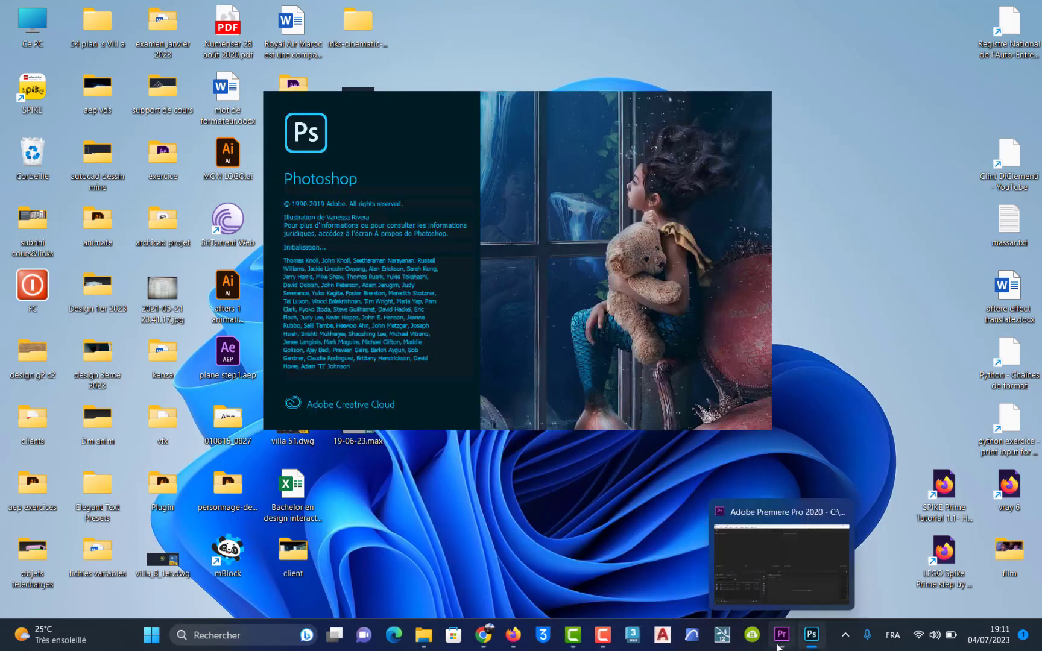
click(602, 635)
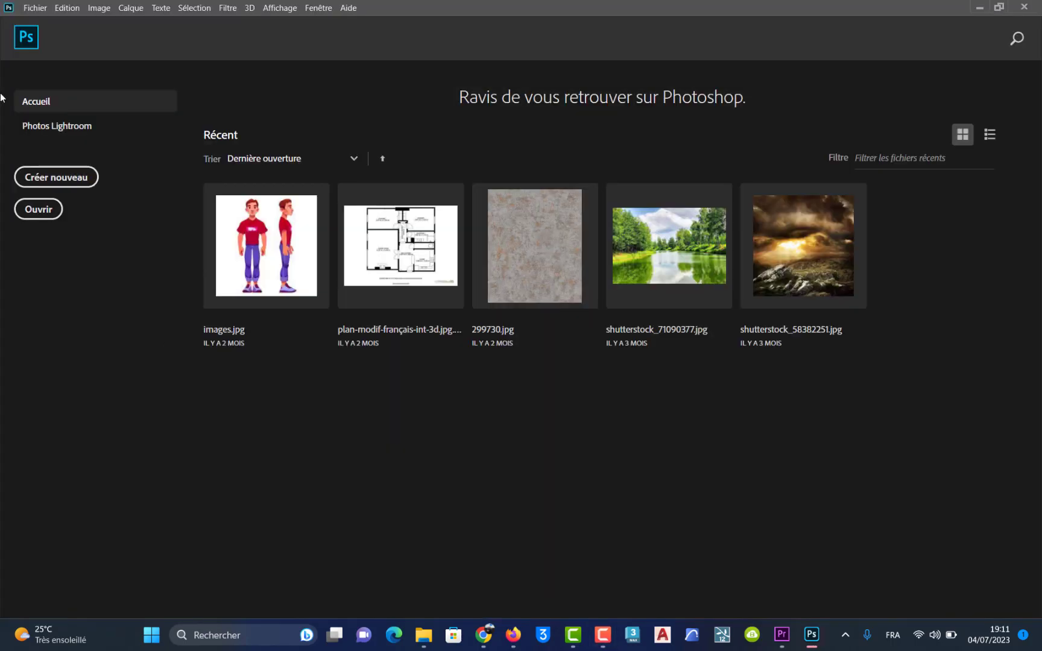
- Create a new film and video document with the HDTV 1080p preset, 1920 x 1080 px at 72 ppi
click(36, 8)
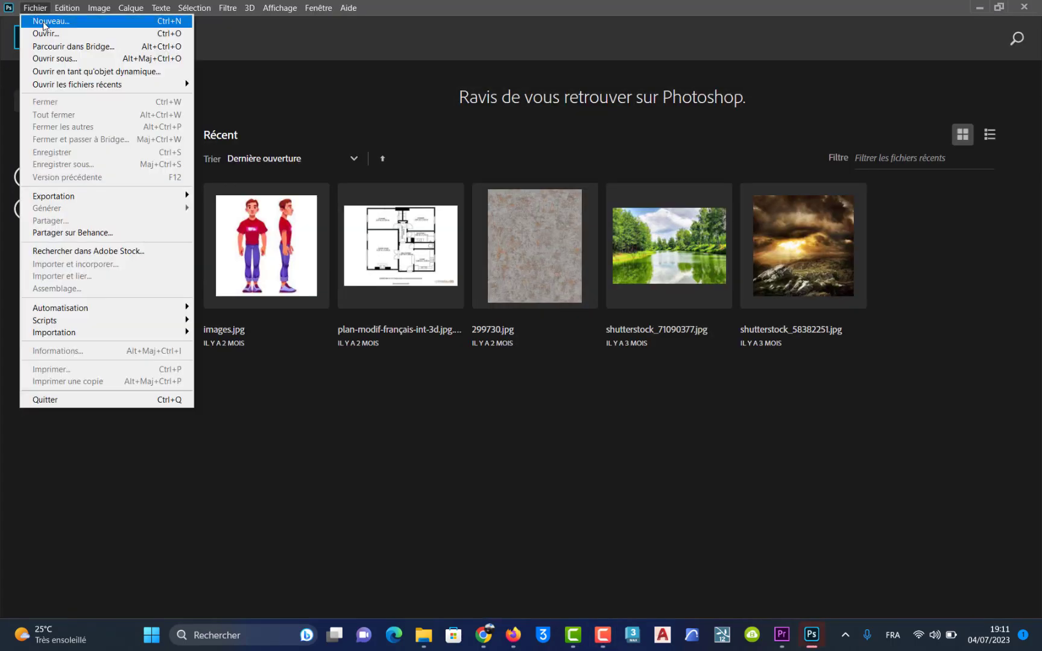
click(43, 22)
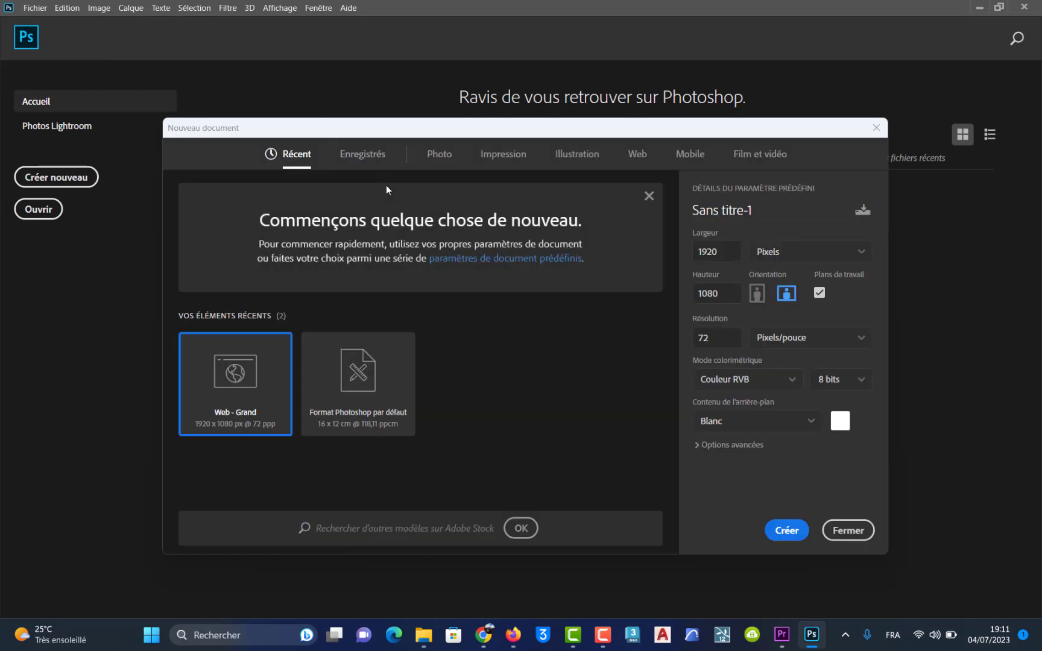
click(643, 155)
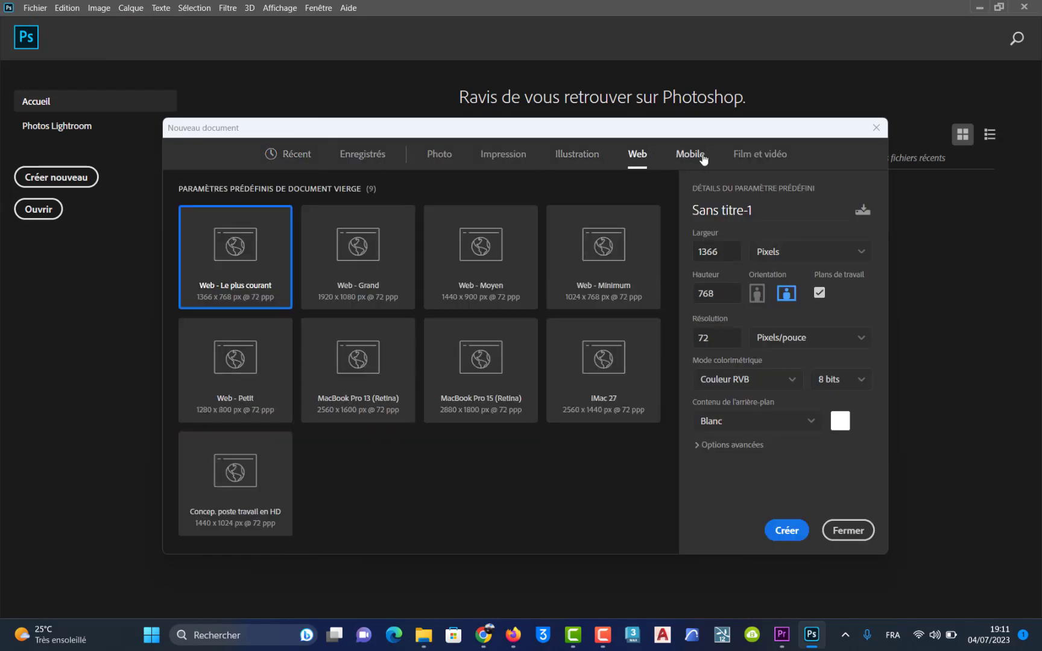
click(750, 158)
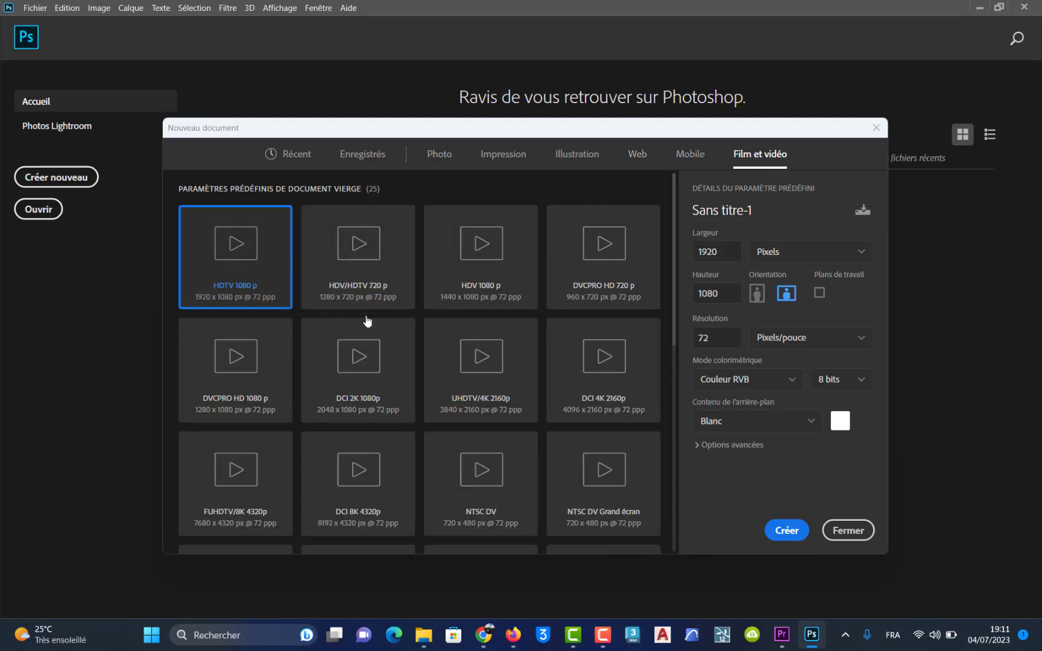
click(786, 531)
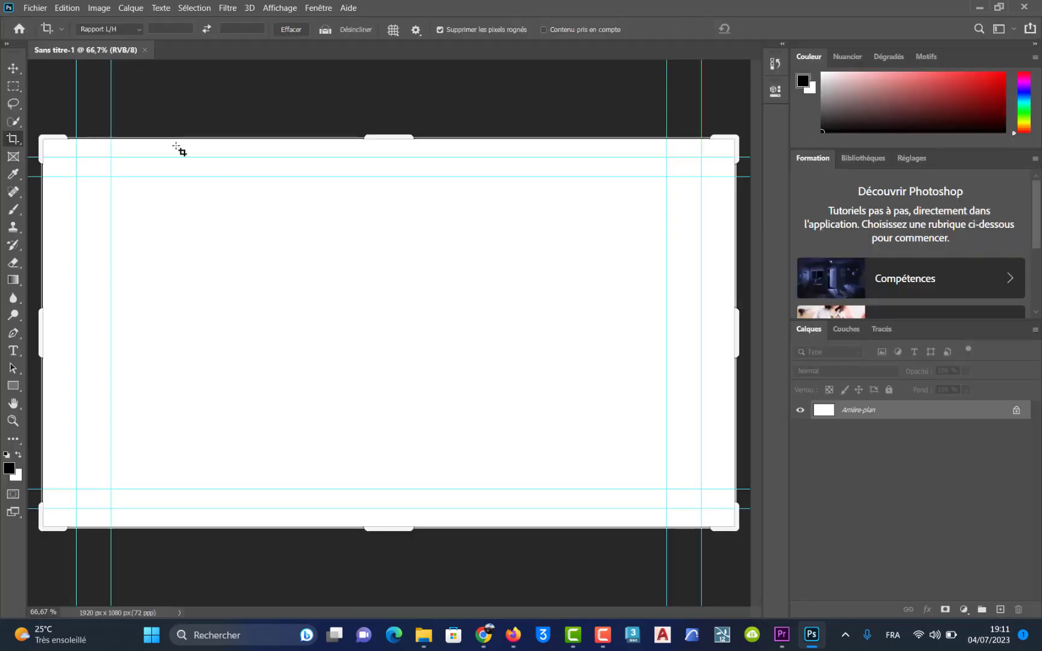
- Save the document on the computer's desktop (Bureau) as a Photoshop file named "plan de travail"
click(35, 8)
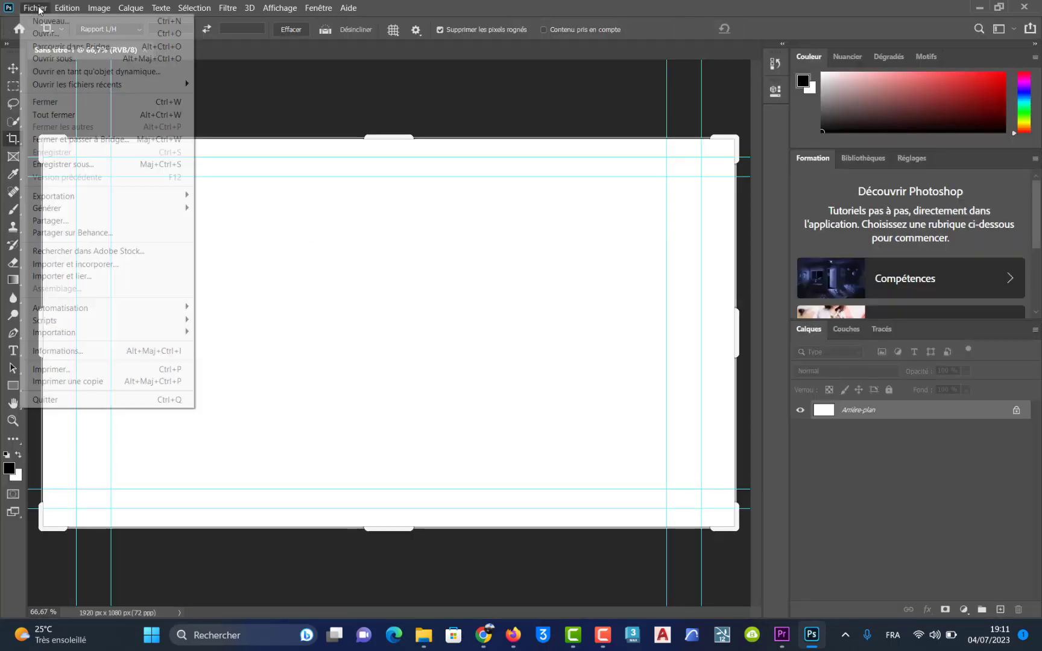
click(55, 164)
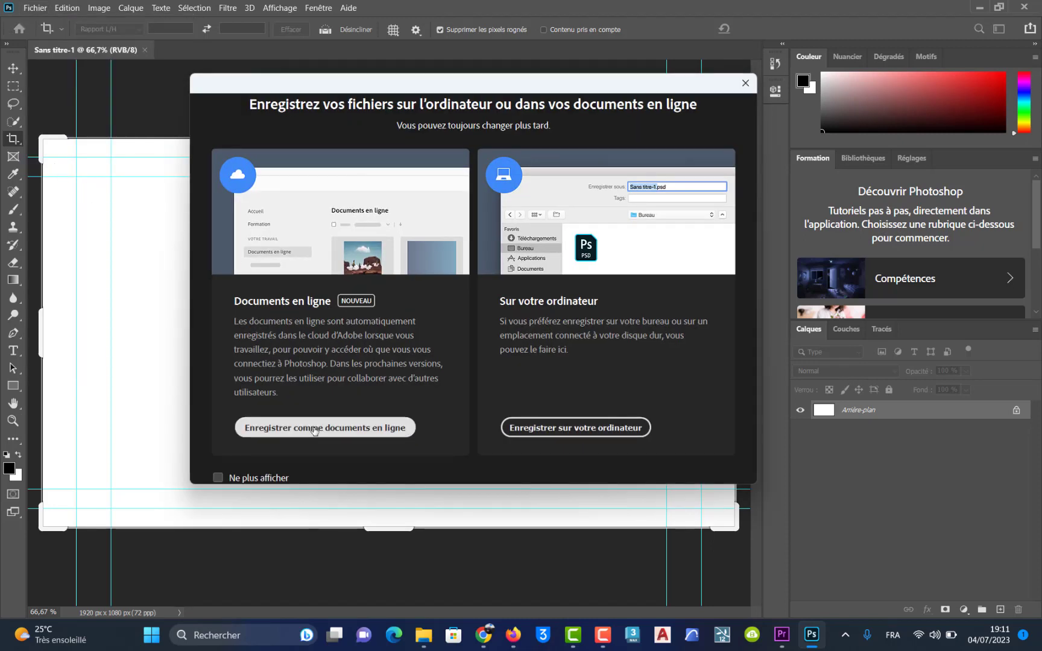
click(570, 432)
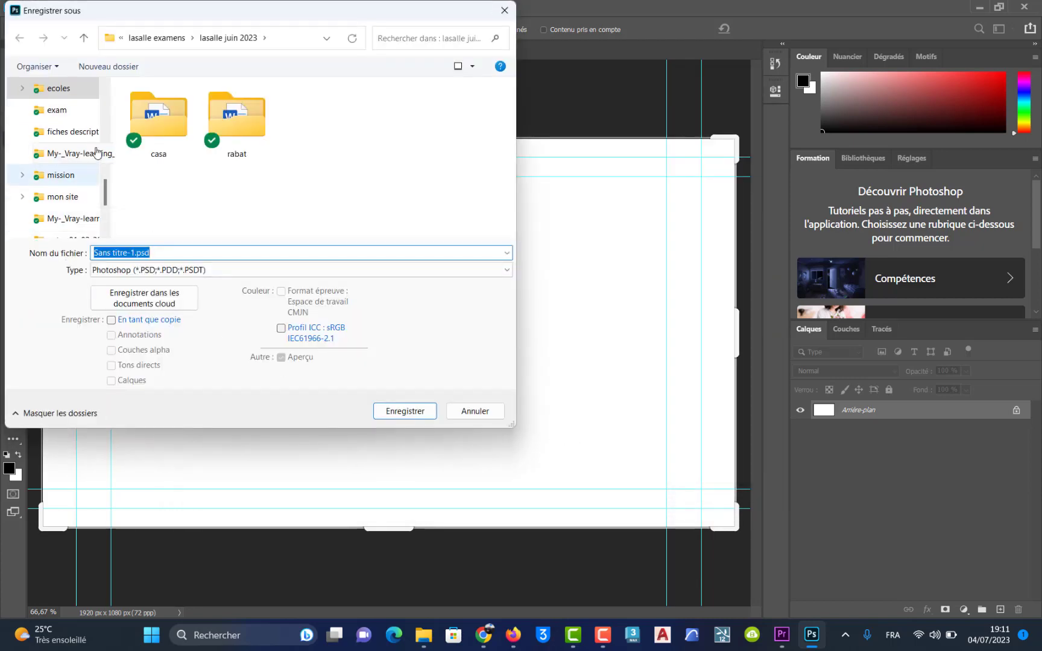
scroll(96, 152, up, 5)
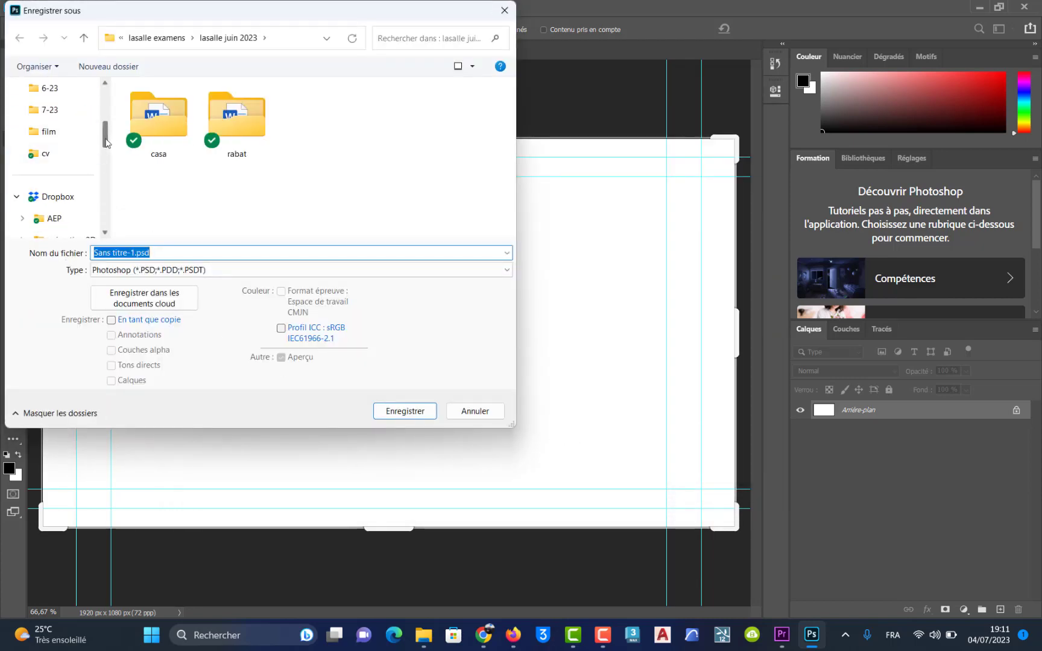
drag(105, 143, 106, 109)
click(53, 153)
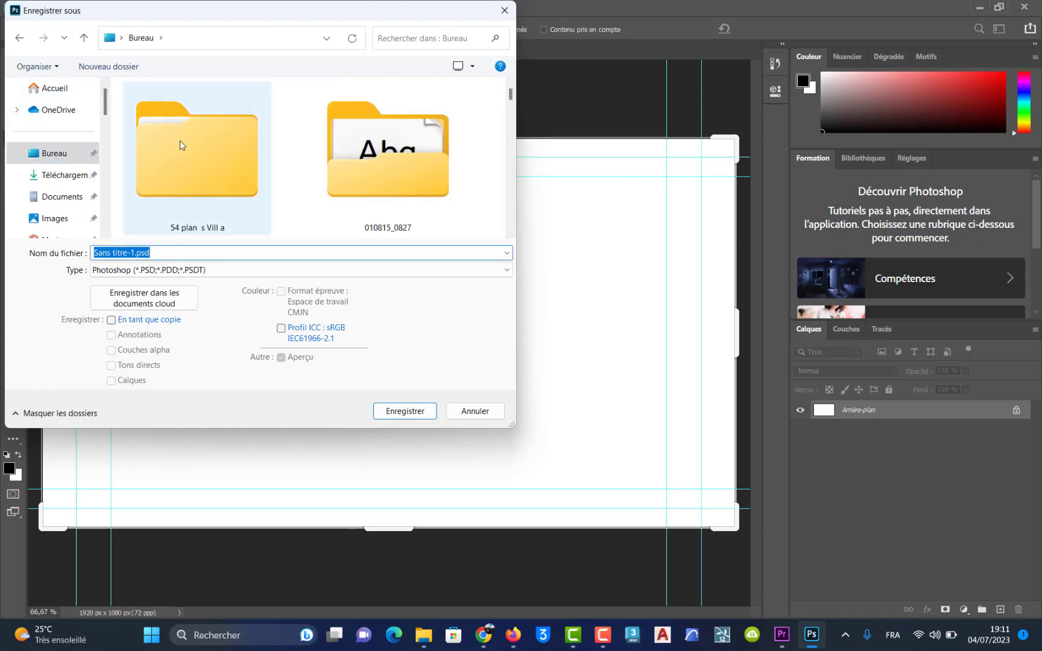
text(plan )
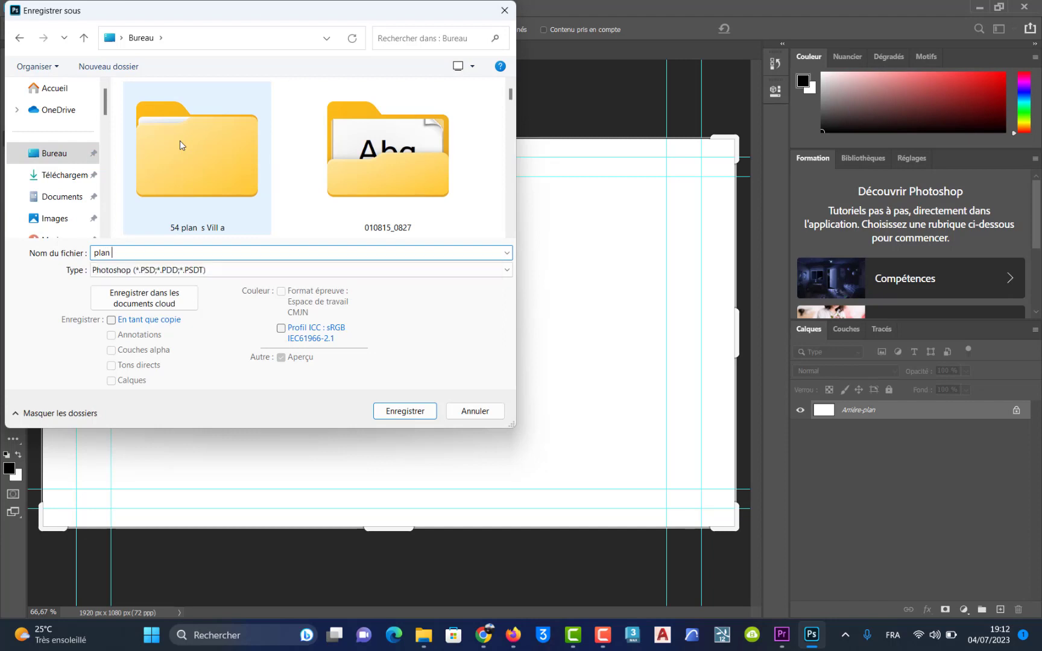
text(de travail)
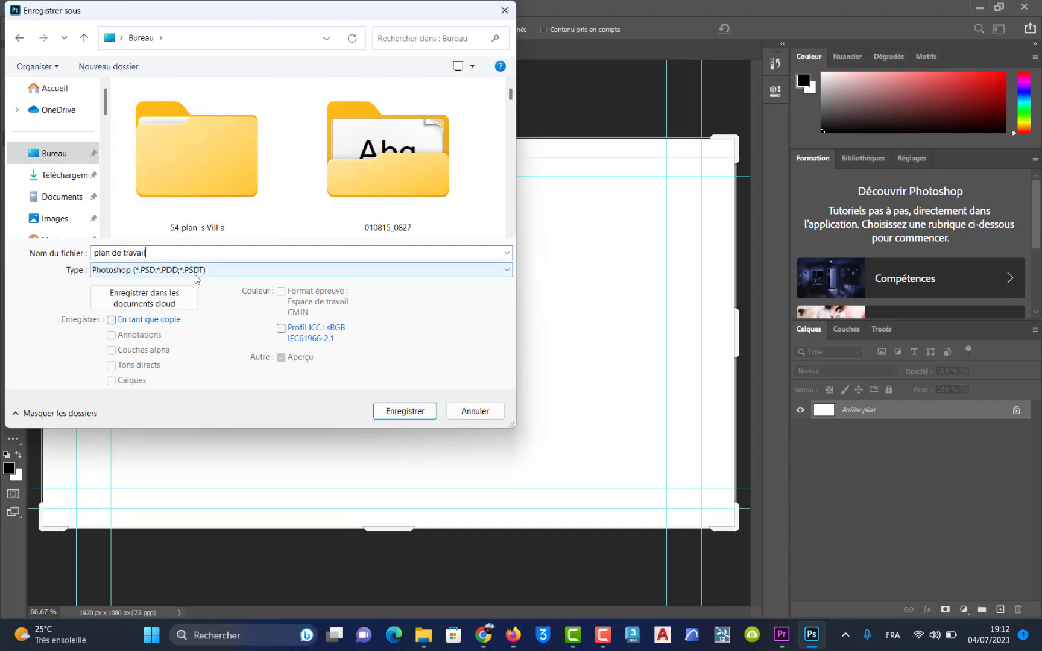
click(412, 418)
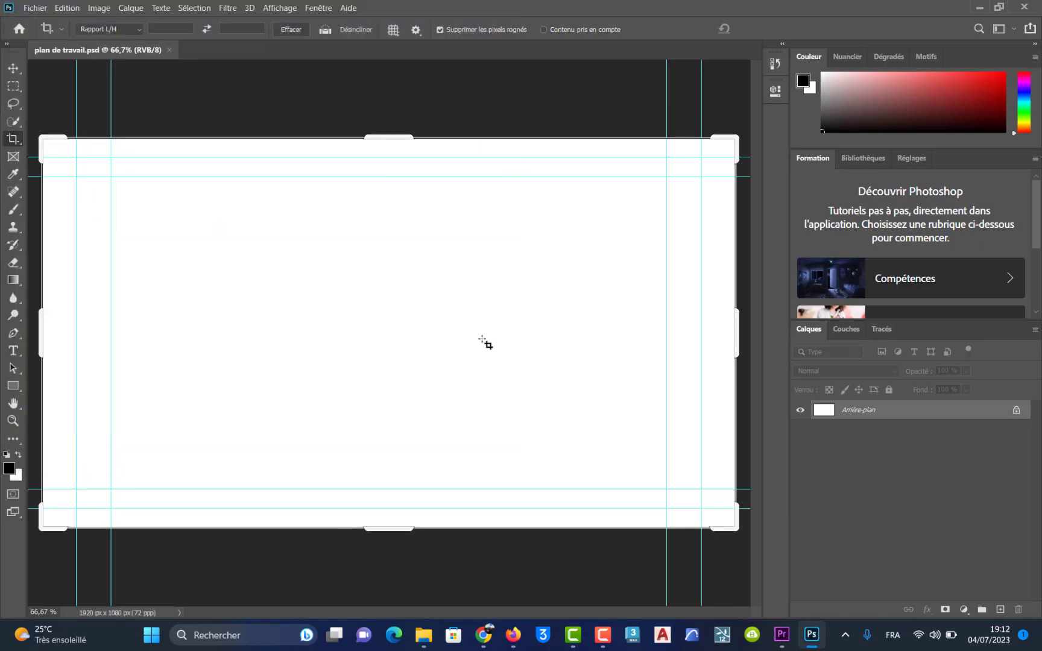
- Import plan de travail.psd from the desktop into the Adobe Premiere Pro project
key(super+d)
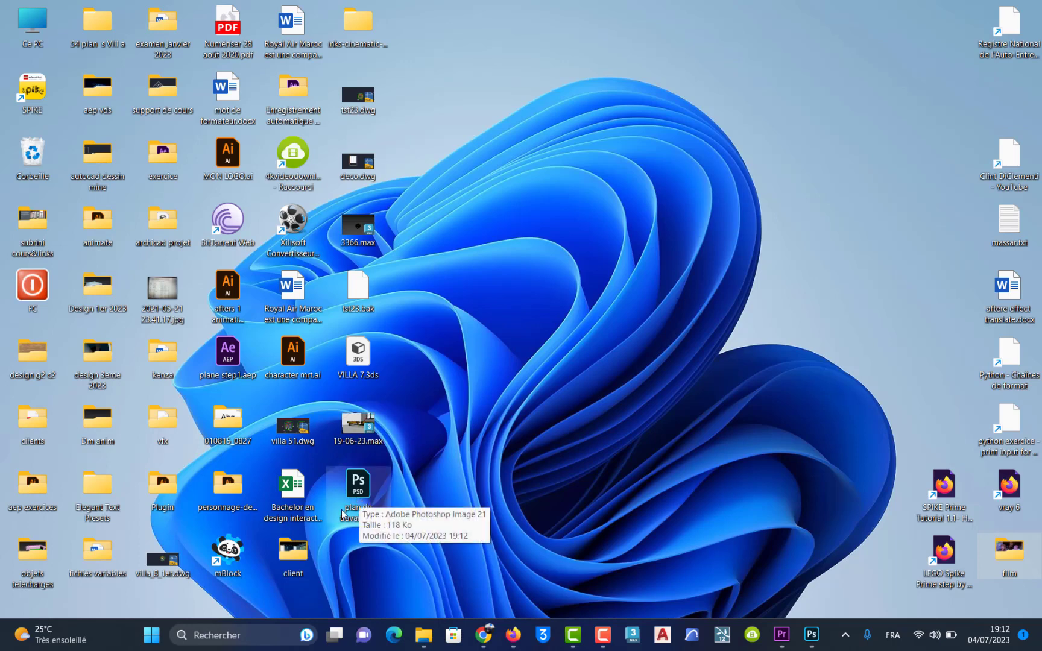
drag(363, 500, 151, 544)
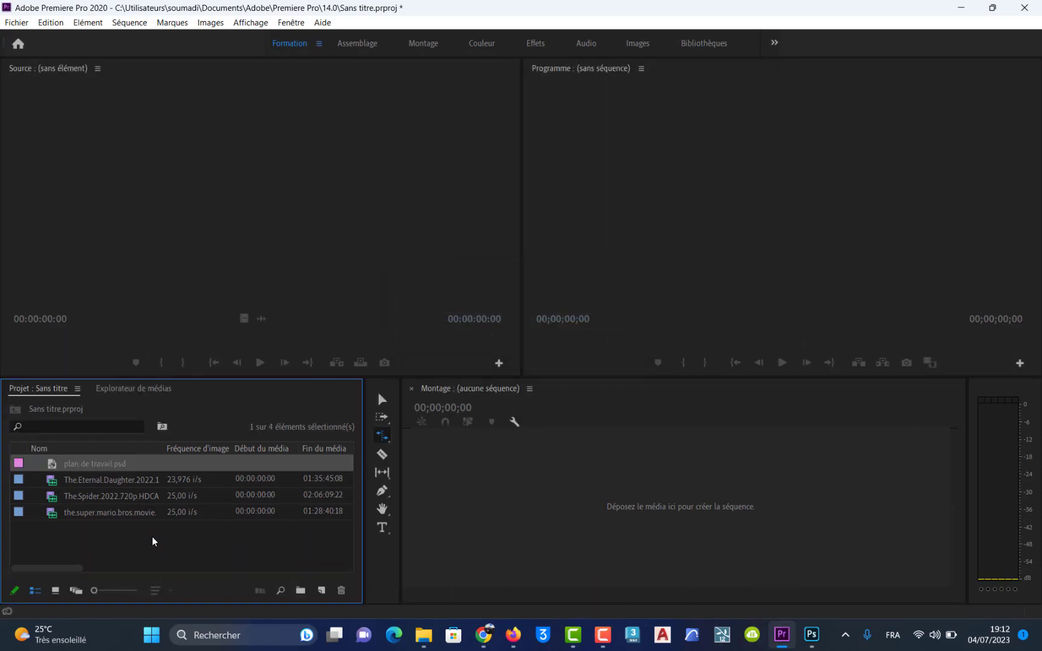
- Create a new sequence from plan de travail.psd
right_click(81, 462)
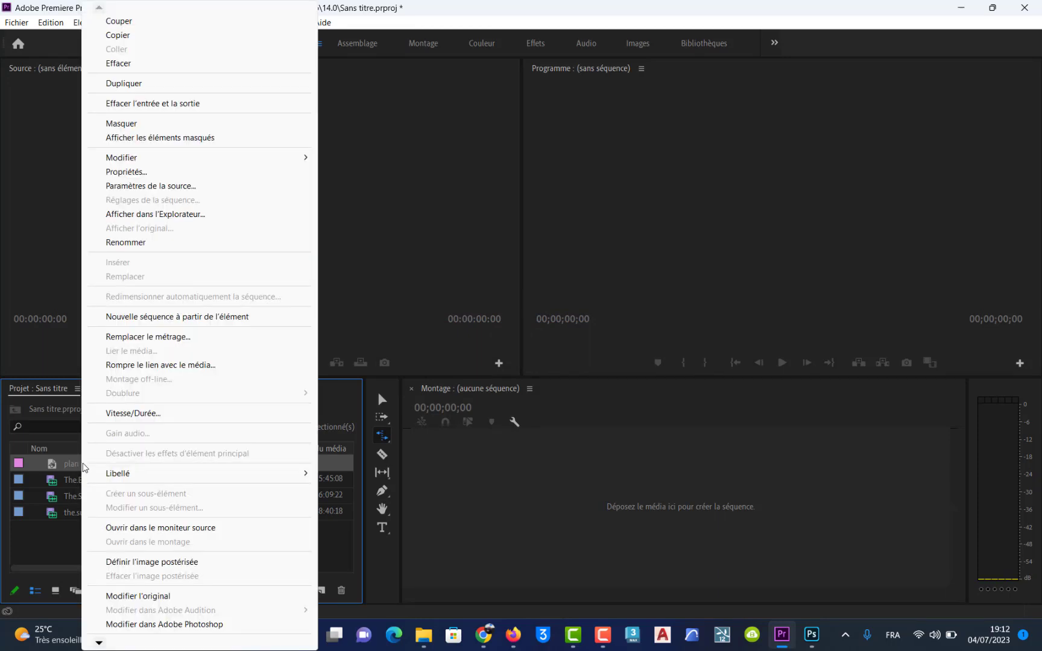
click(171, 318)
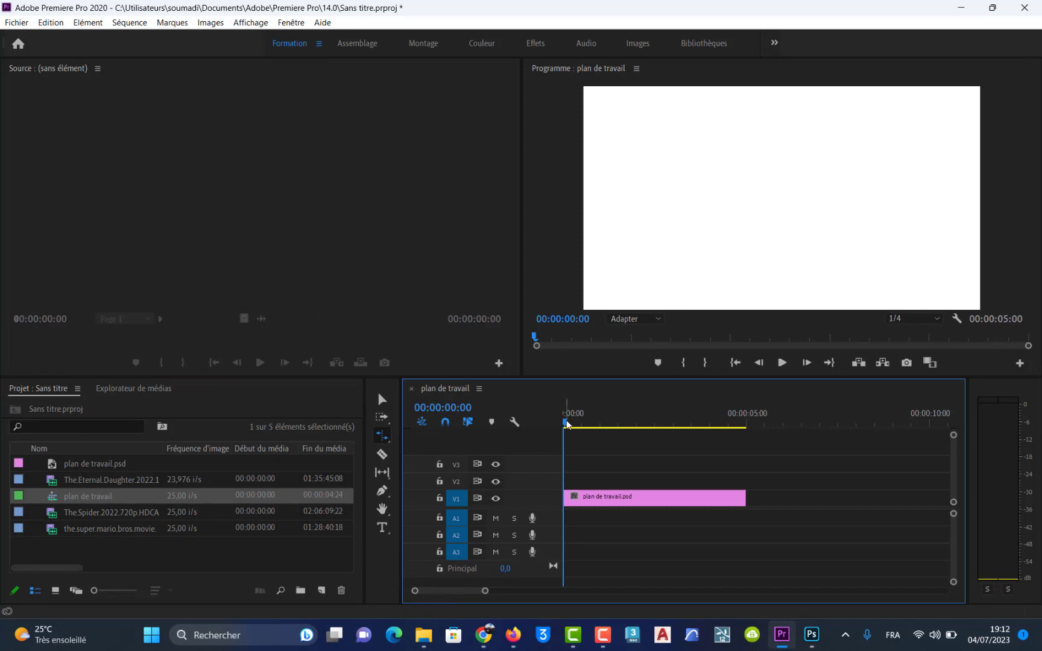
drag(571, 422, 597, 424)
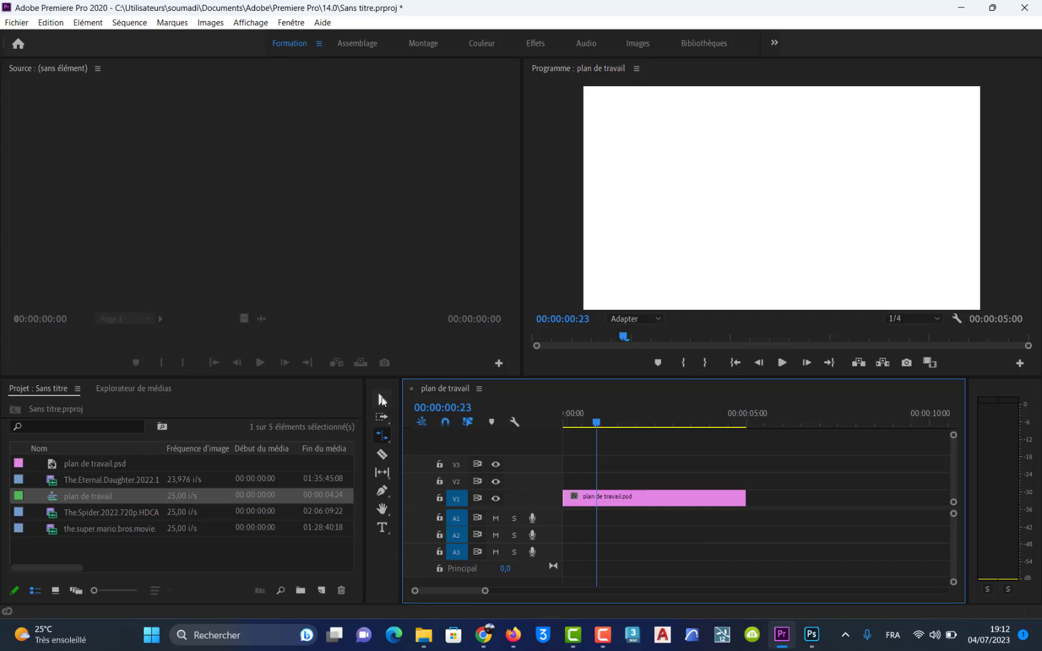
- Delete the plan de travail.psd clip from track V1 of the sequence
click(381, 399)
click(683, 502)
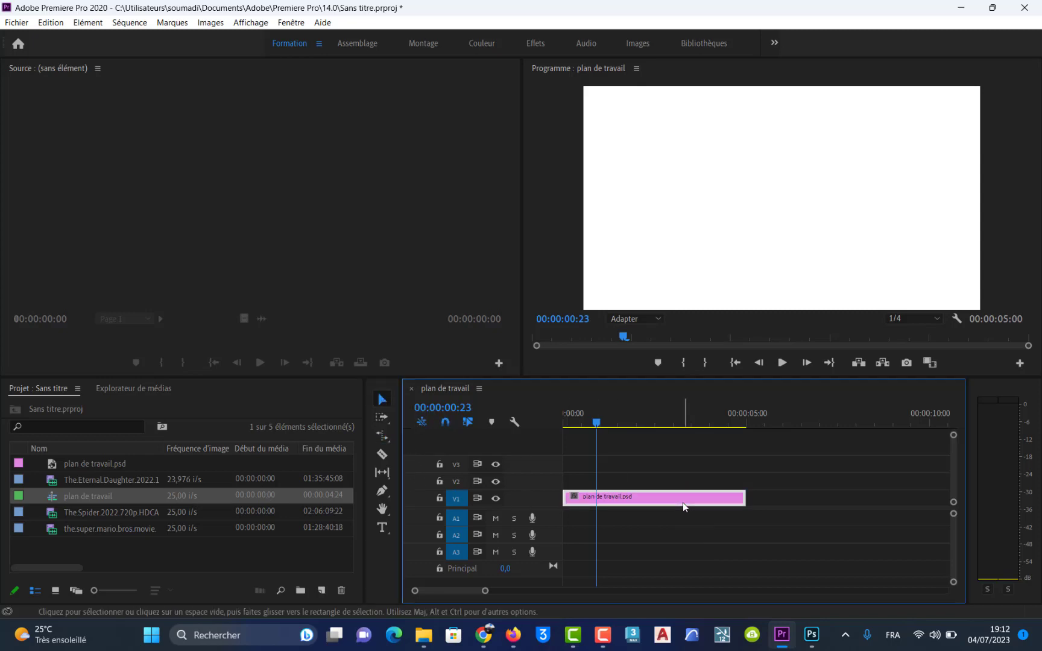
key(Delete)
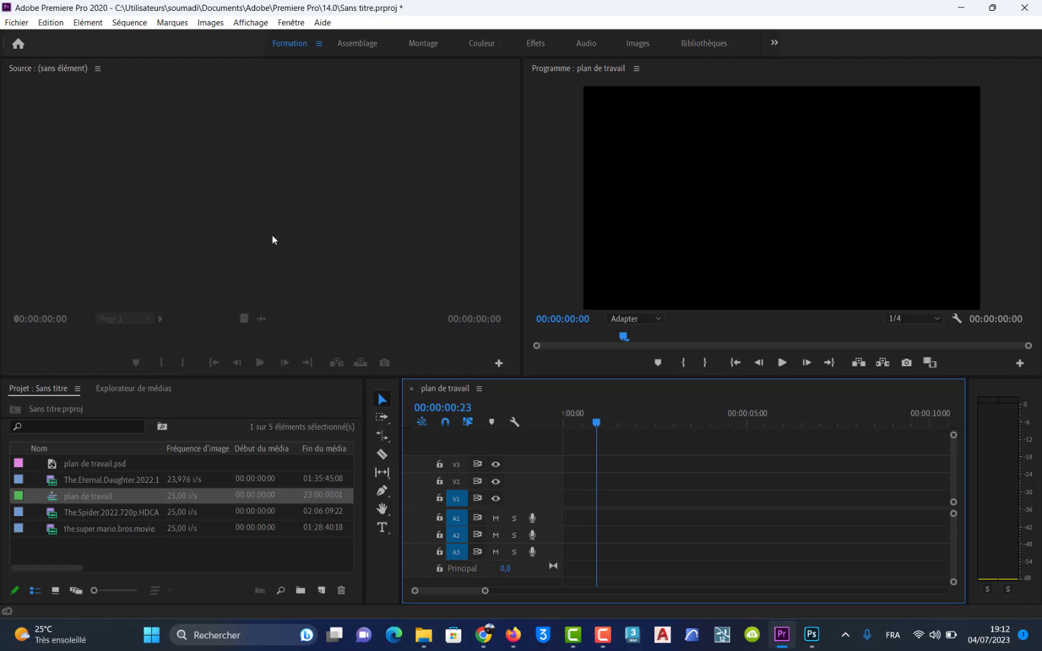
- Review the settings of the plan de travail sequence without changing them
click(608, 645)
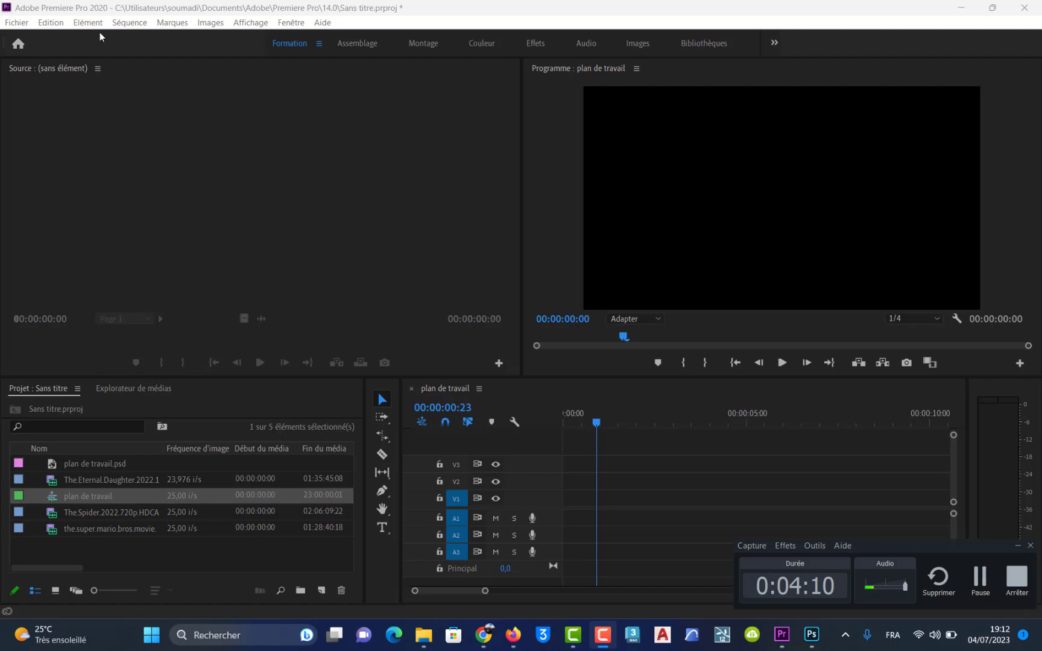
click(128, 24)
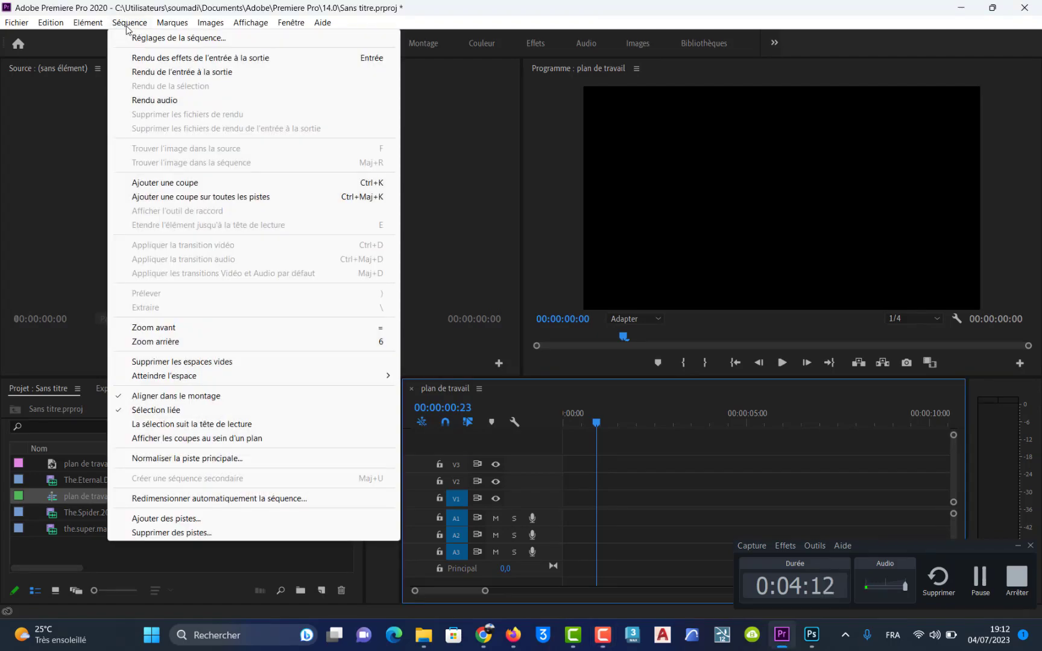
click(142, 39)
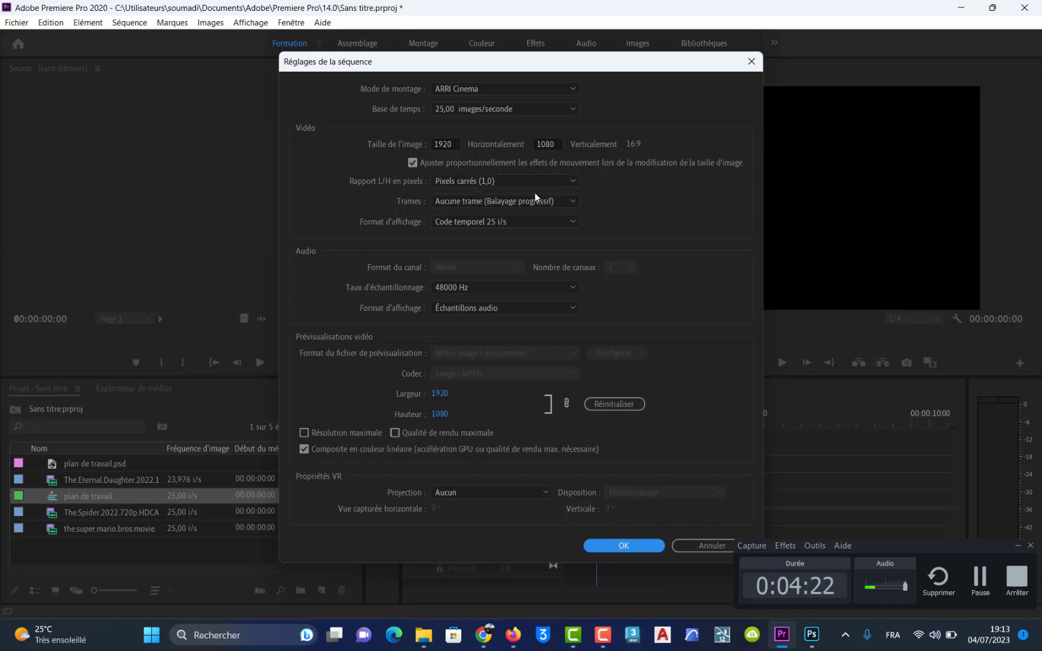
click(751, 61)
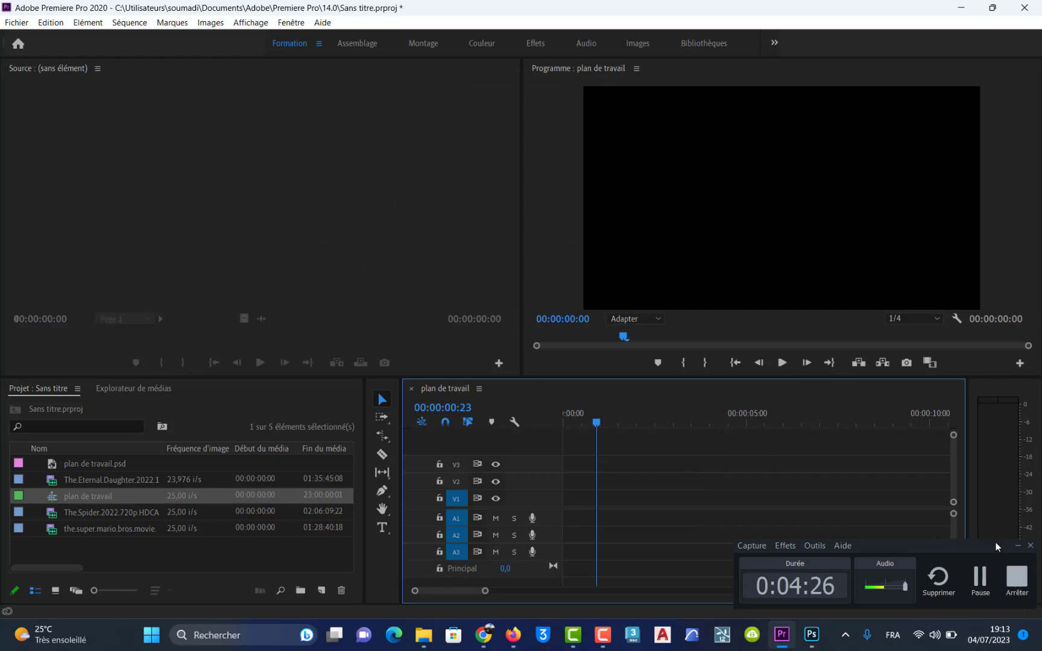
click(1018, 546)
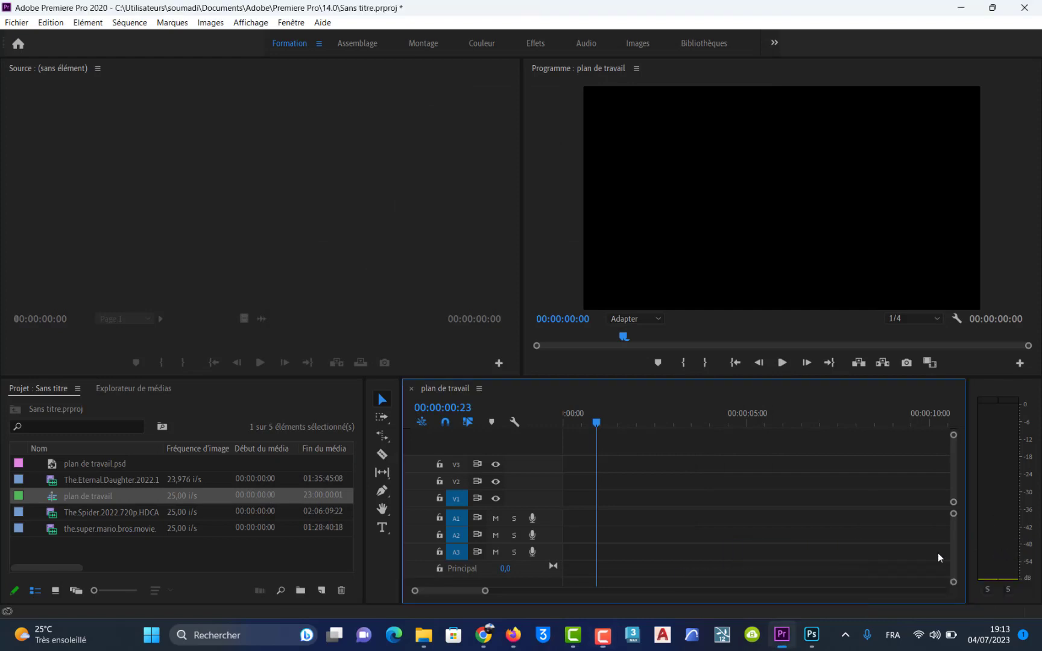
- Return the sequence playhead to the start and open the super mario bros movie clip in the source monitor
key(Left)
drag(574, 420, 532, 420)
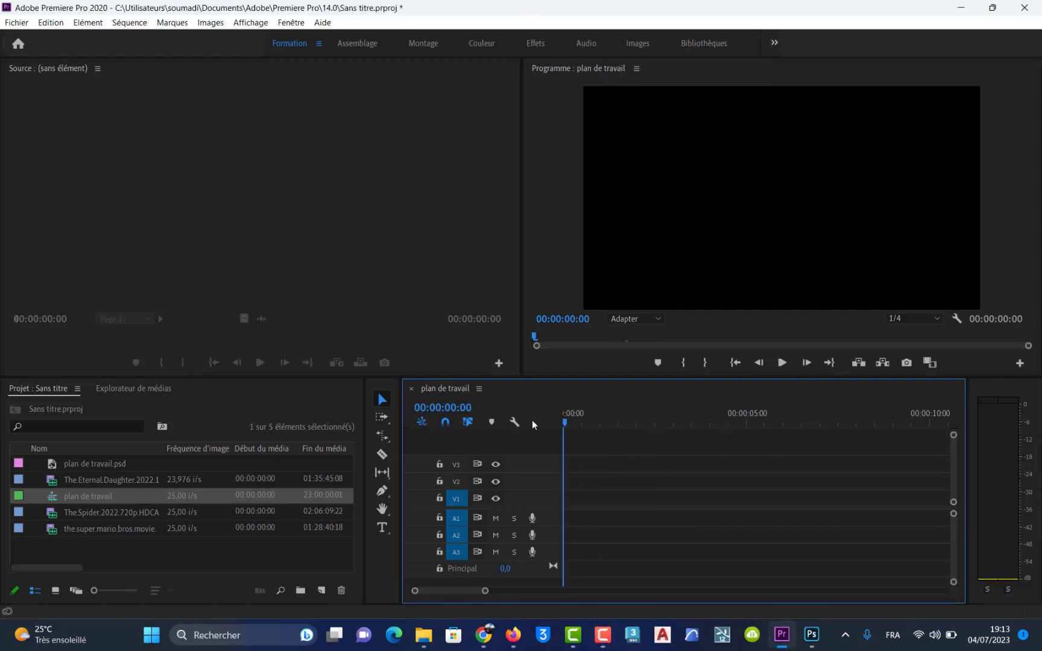
click(127, 548)
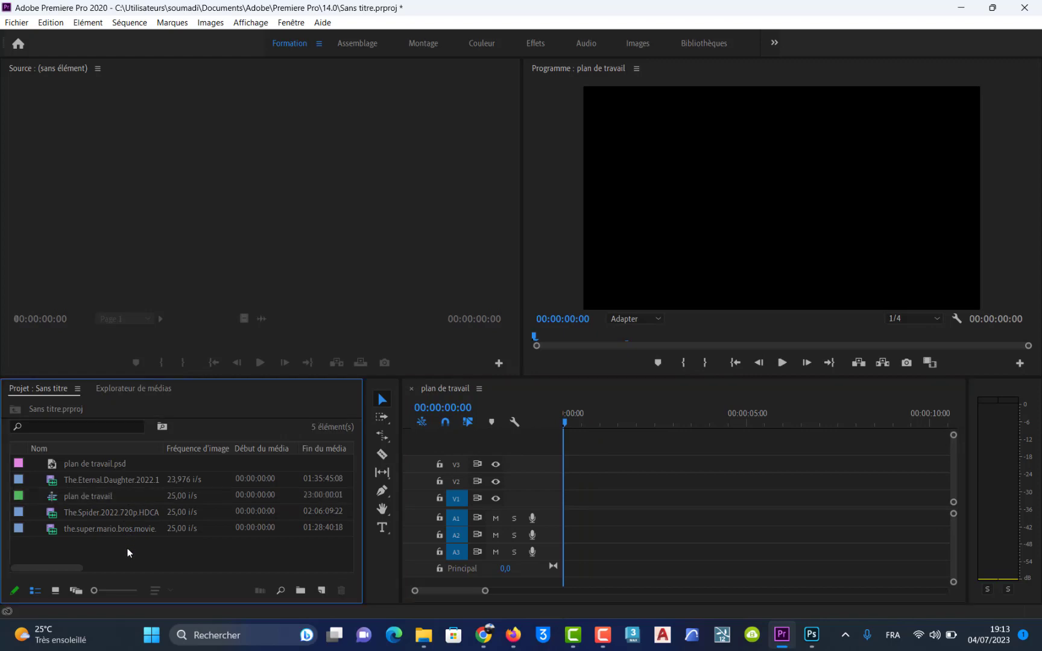
click(111, 475)
click(107, 498)
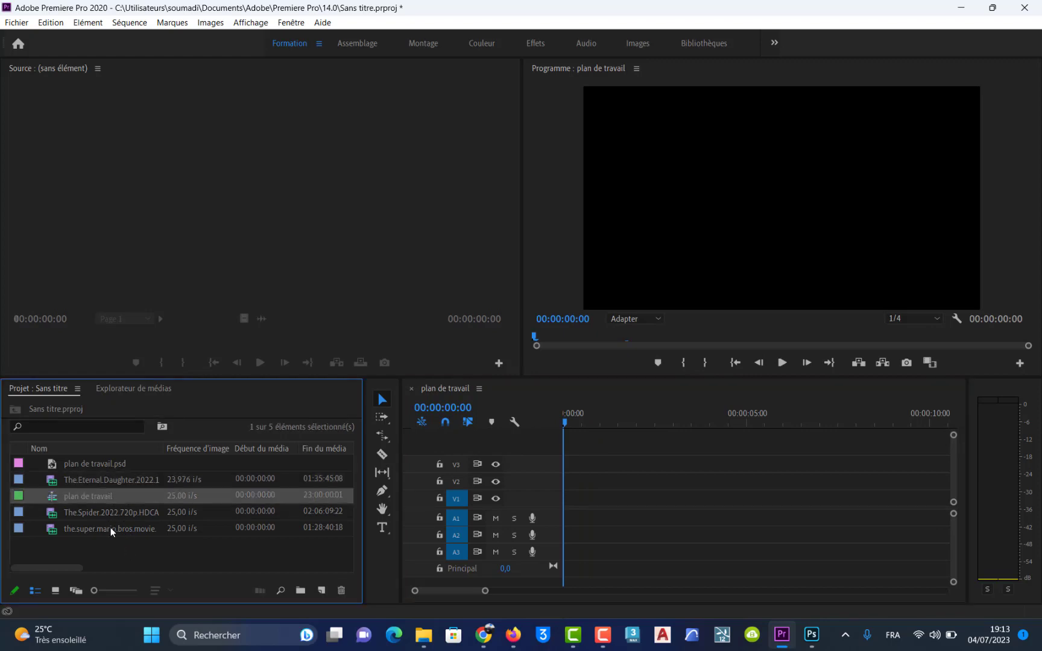
click(111, 527)
click(111, 527)
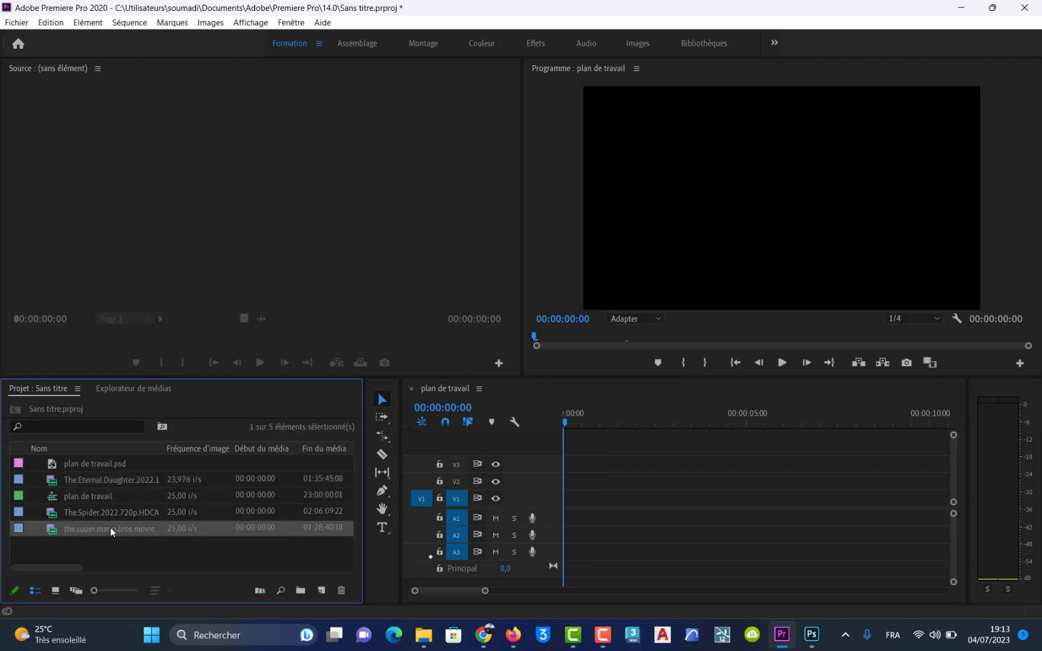
click(106, 542)
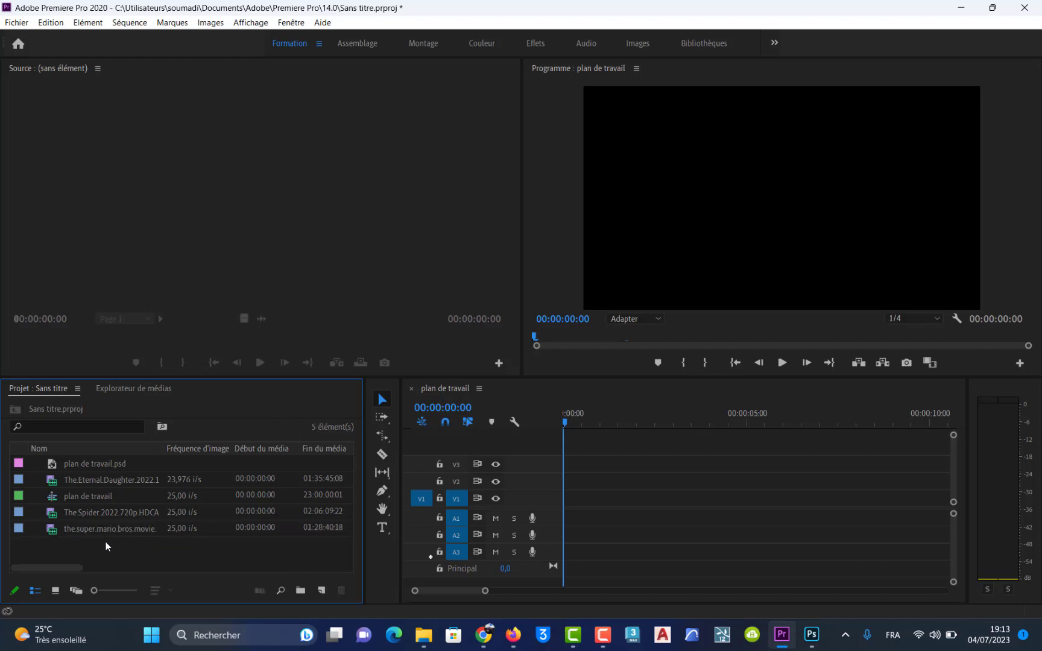
double_click(51, 529)
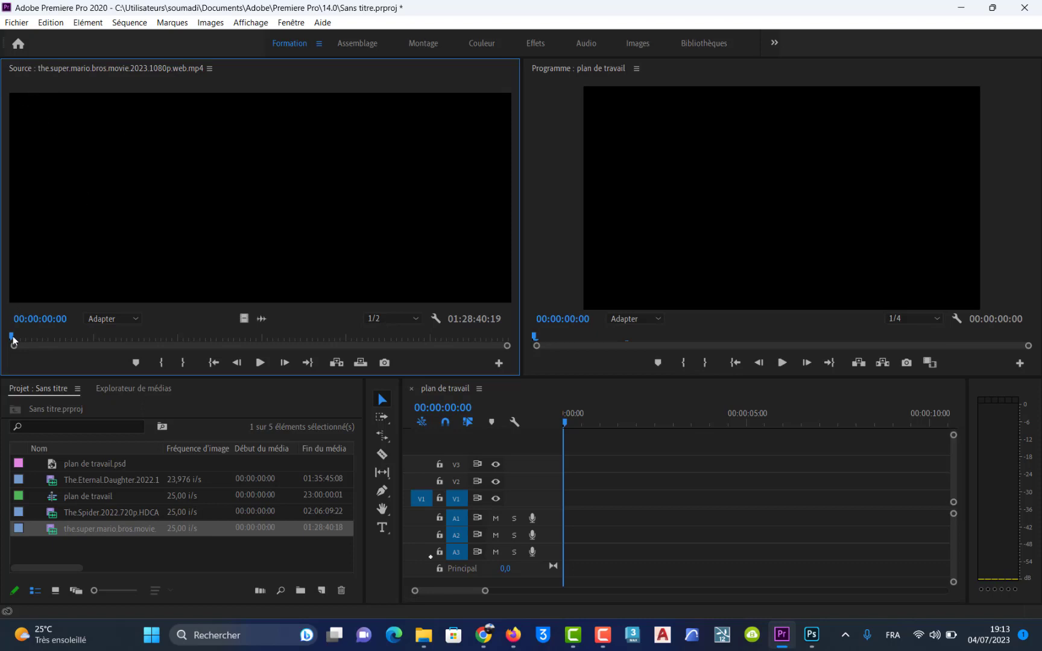
- Play the super mario bros movie clip in the source monitor from its start, pausing and reversing to examine the footage
mouse_move(12, 339)
mouse_down()
mouse_move(344, 335)
mouse_move(0, 339)
mouse_up()
key(space)
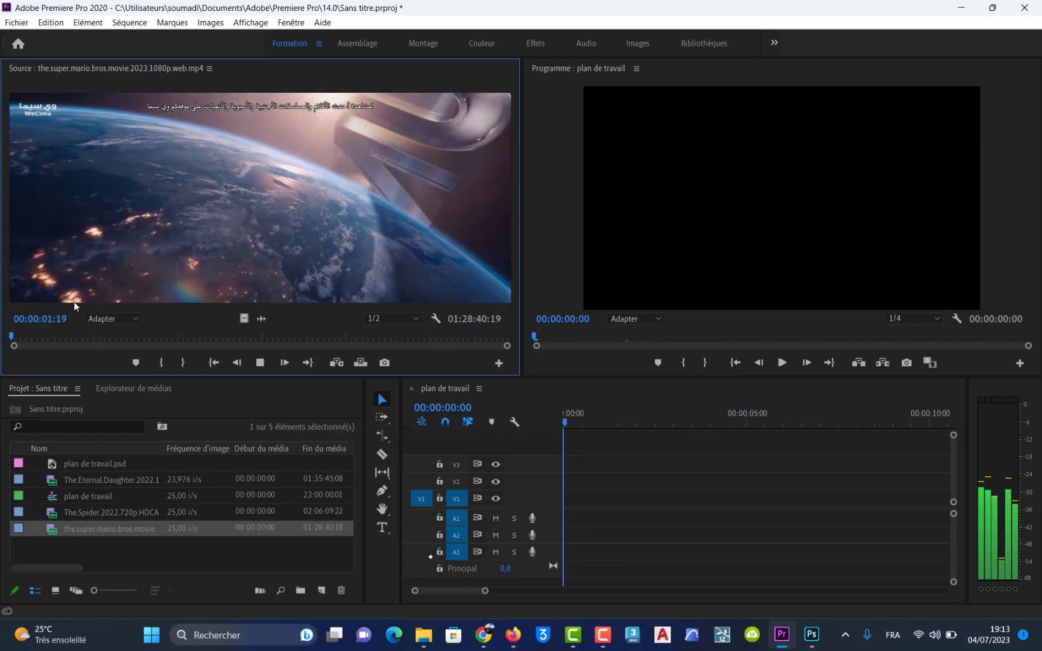
key(XF86AudioRaiseVolume)
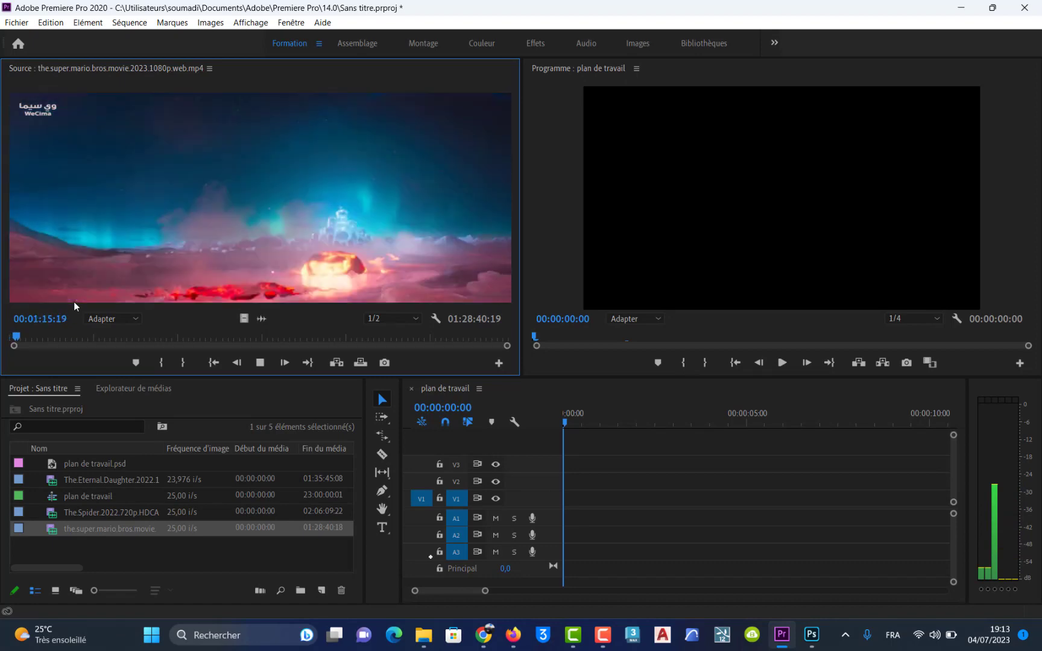
key(y)
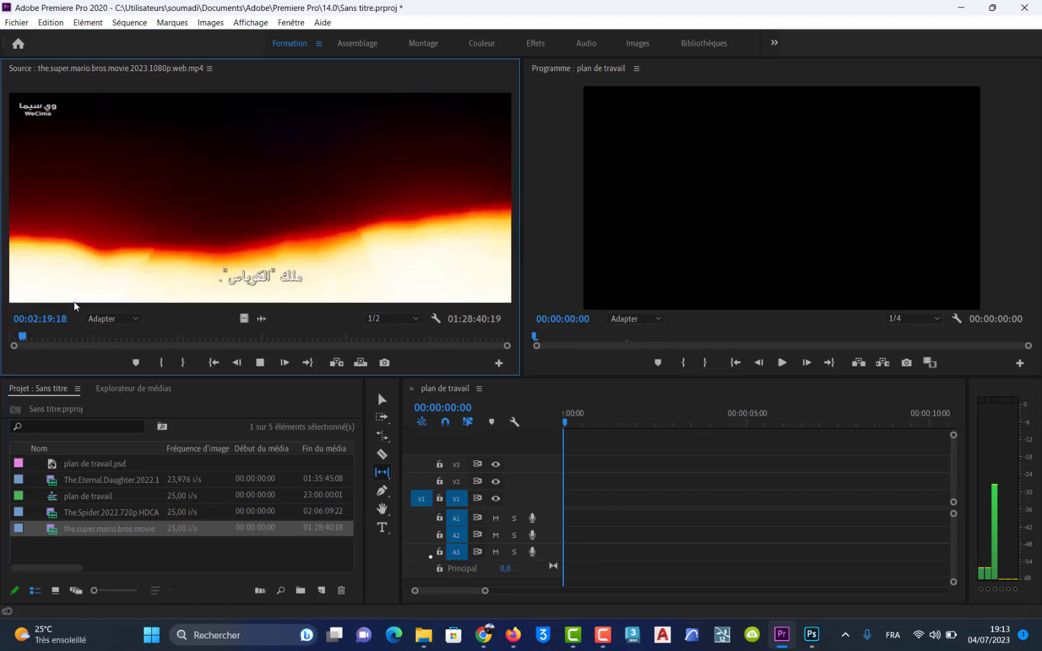
key(space)
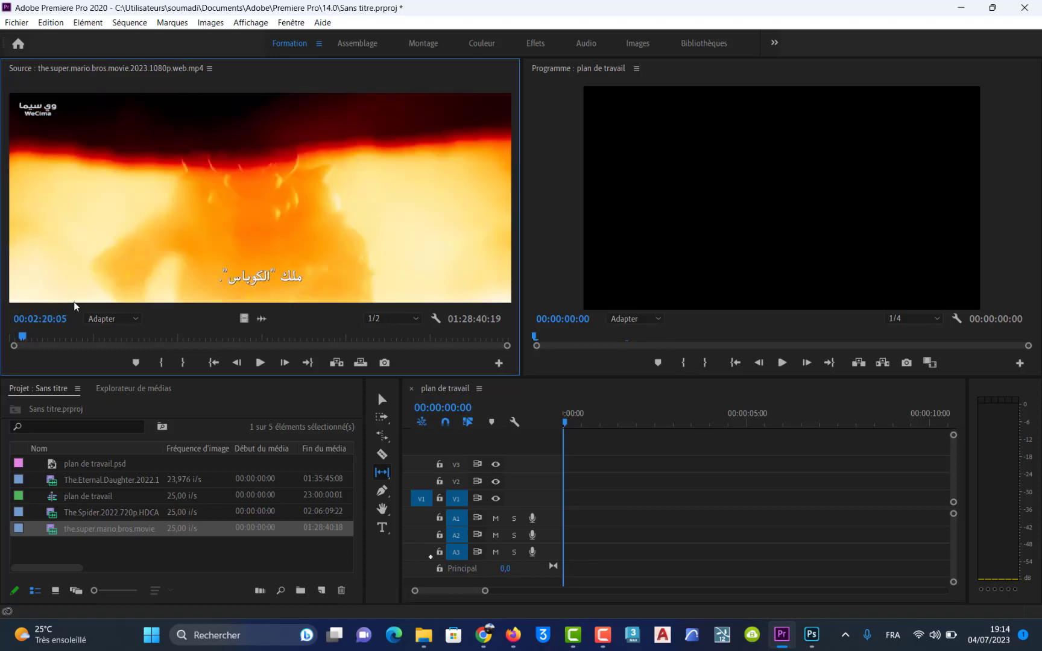
key(j)
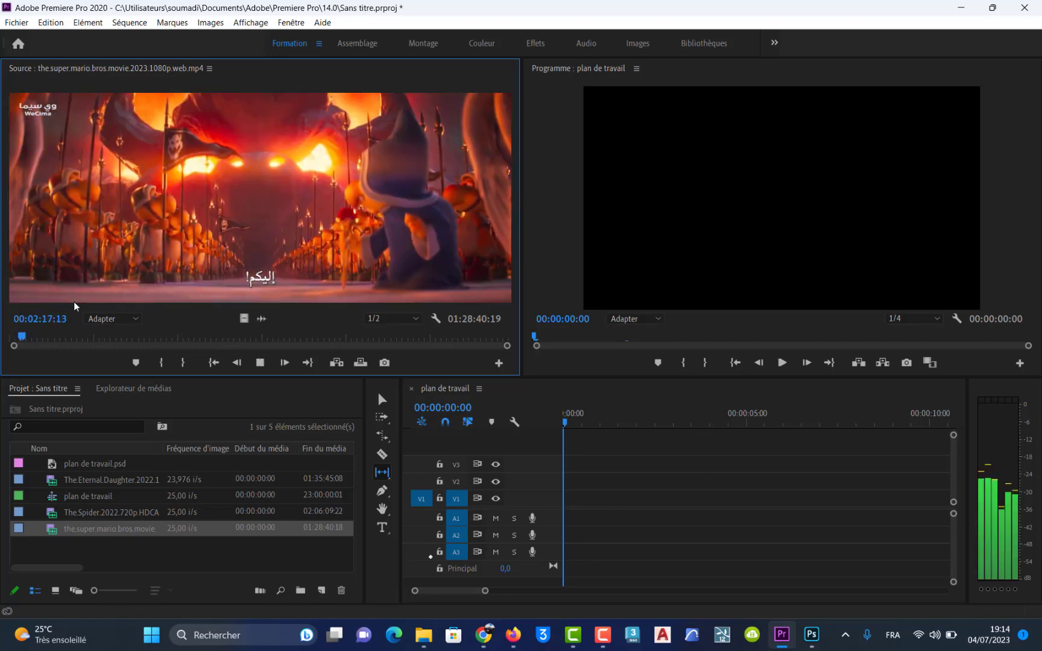
key(space)
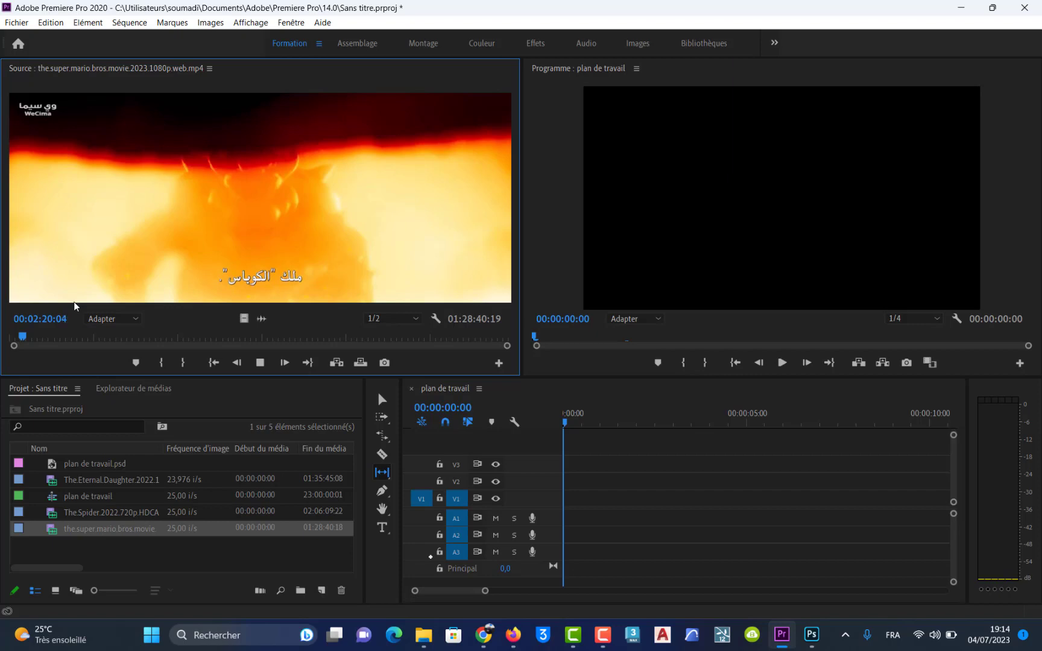
key(j)
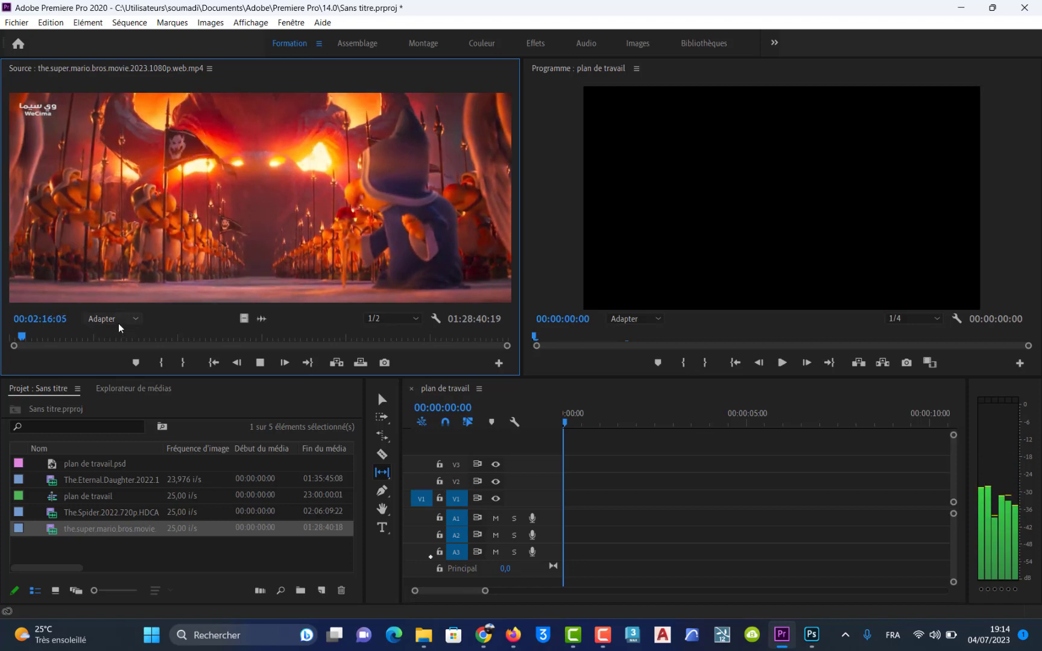
key(space)
key(space)
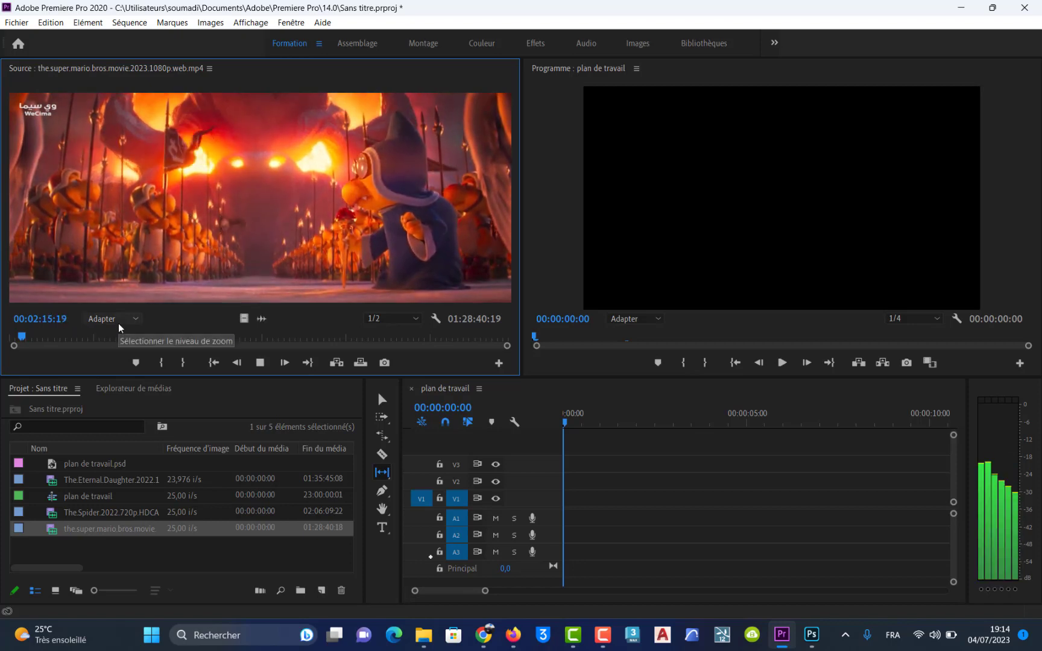
key(space)
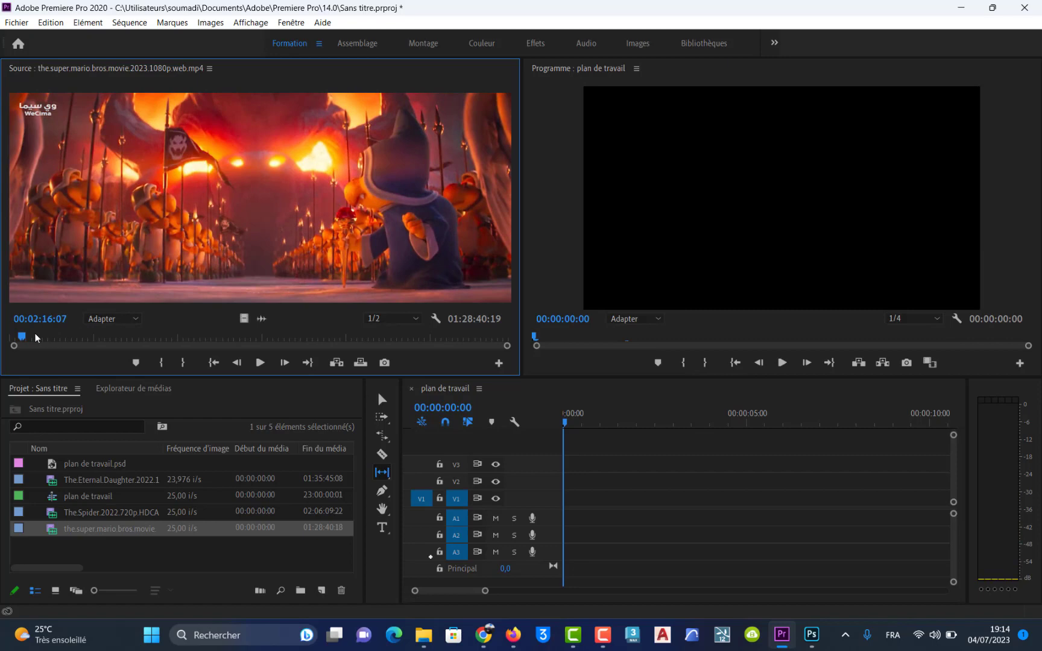
- Rewind the source clip to its start, play it briefly and mark the In point at 00:00:00:18
drag(22, 336, 9, 339)
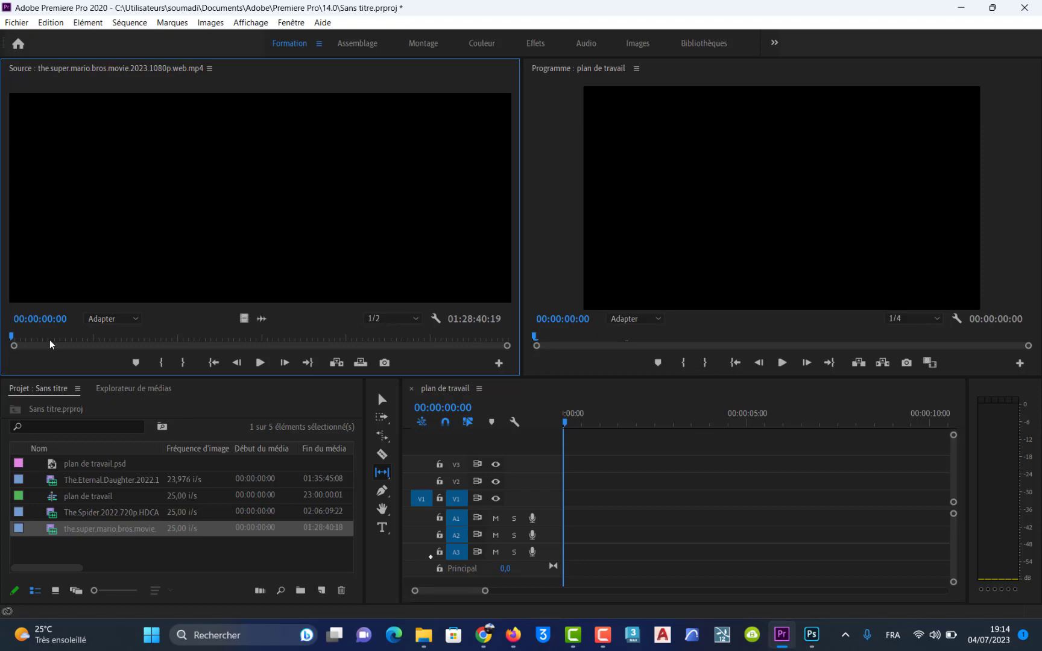
key(space)
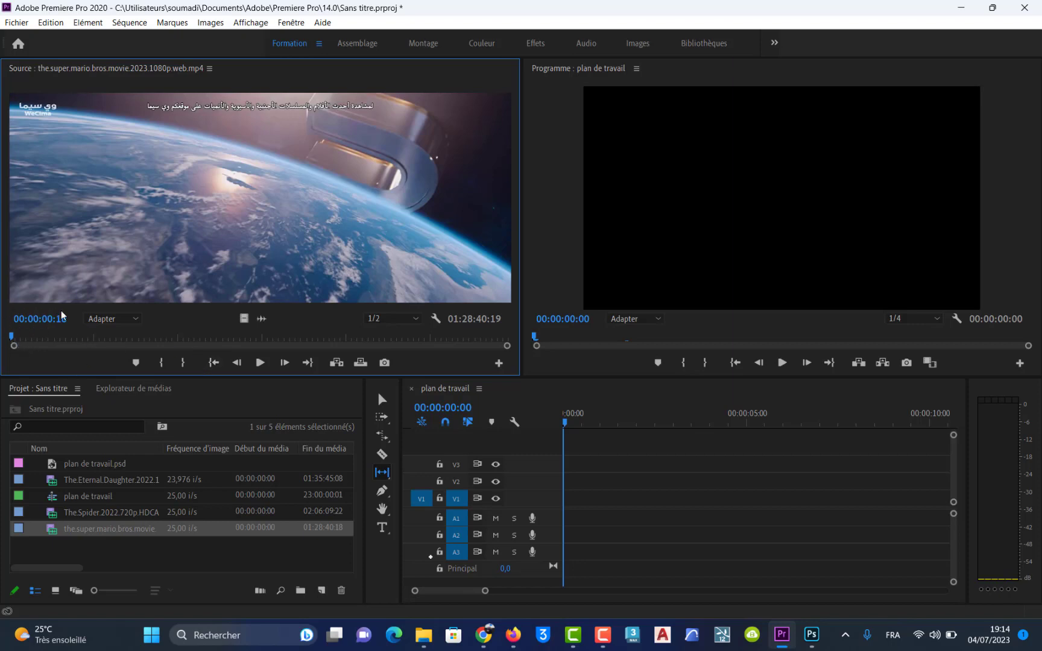
click(161, 363)
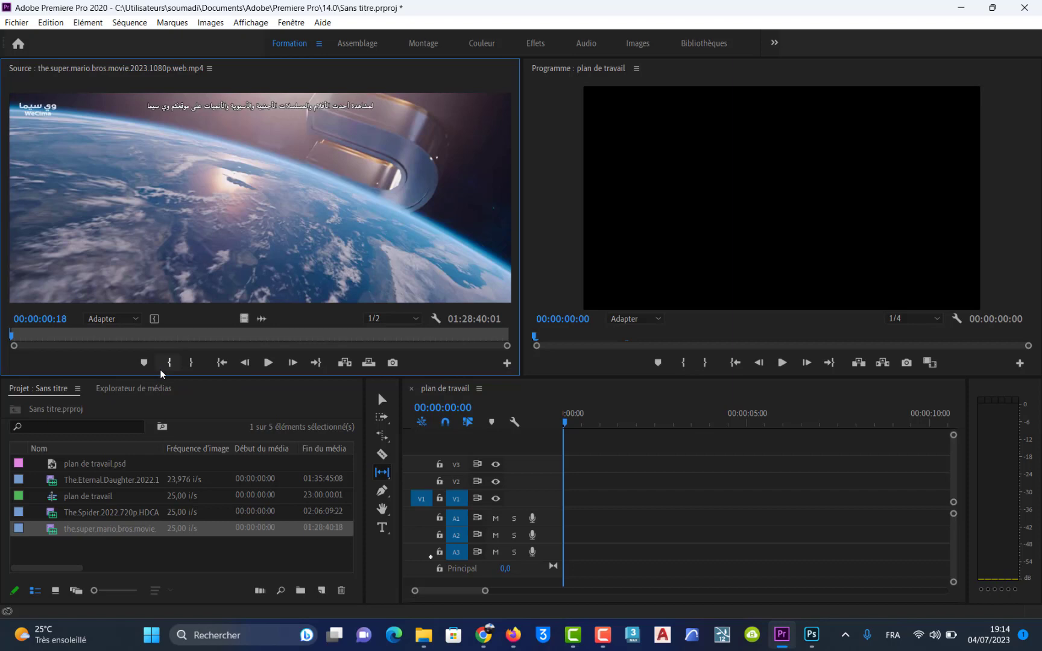
- Play the source clip on to 00:00:14:01 and mark the Out point there
key(space)
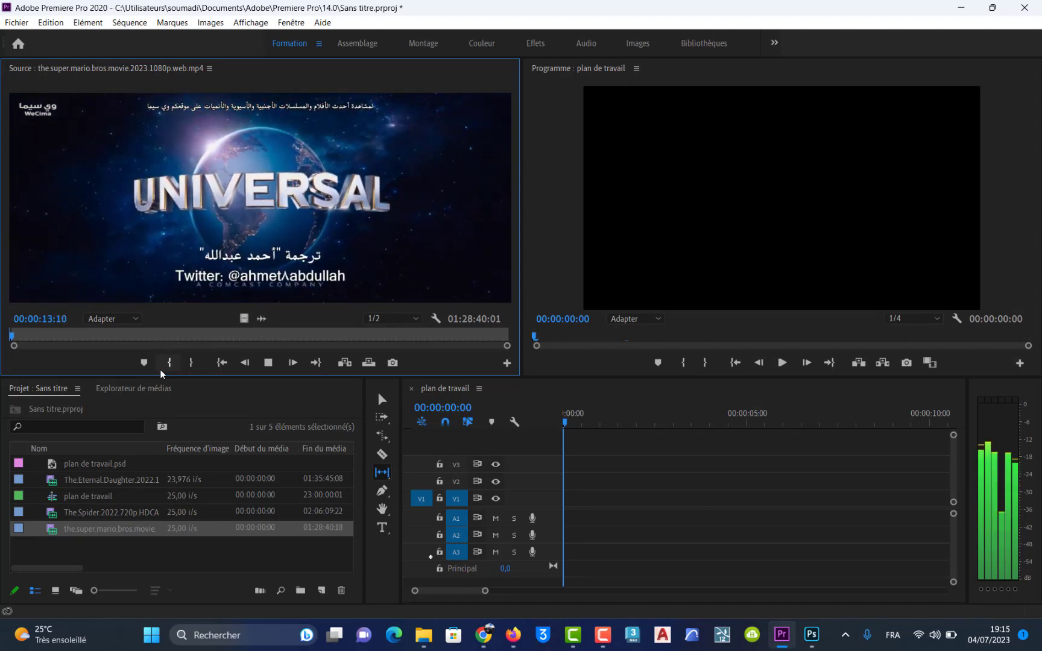
key(space)
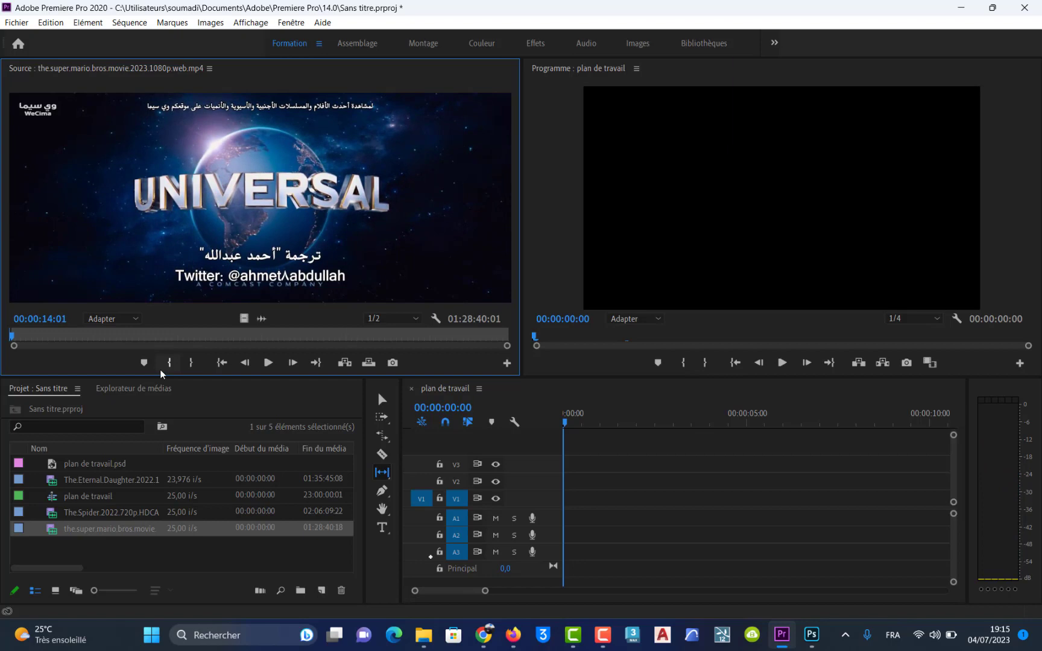
click(190, 363)
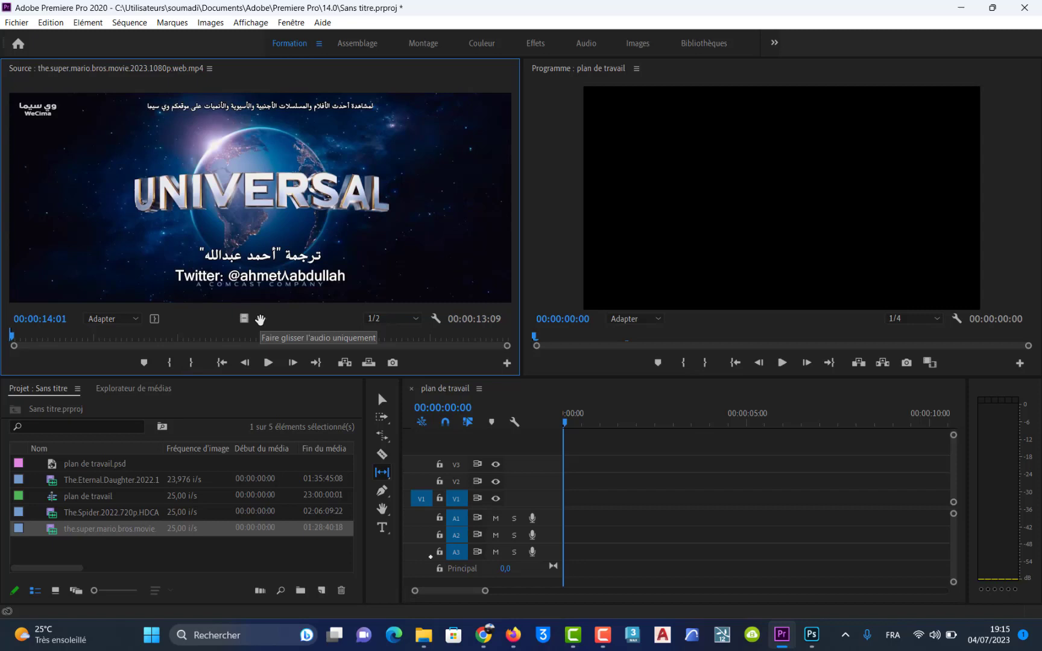
- Place only the marked range's audio at the start of the sequence for a playback test and delete it again
drag(260, 319, 561, 426)
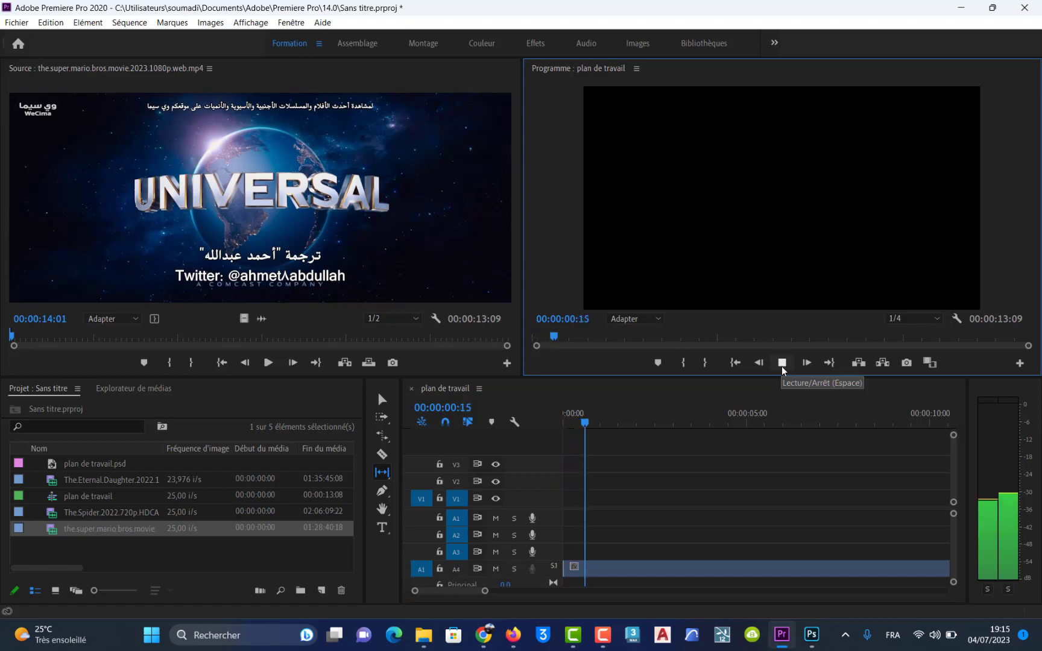
key(XF86AudioRaiseVolume)
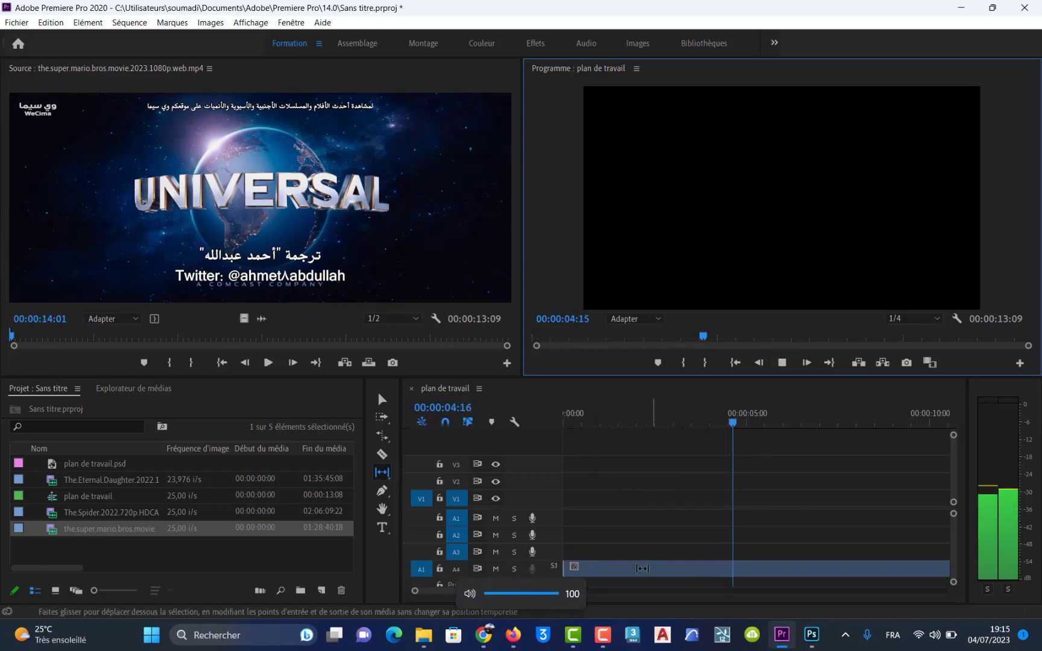
key(space)
click(596, 564)
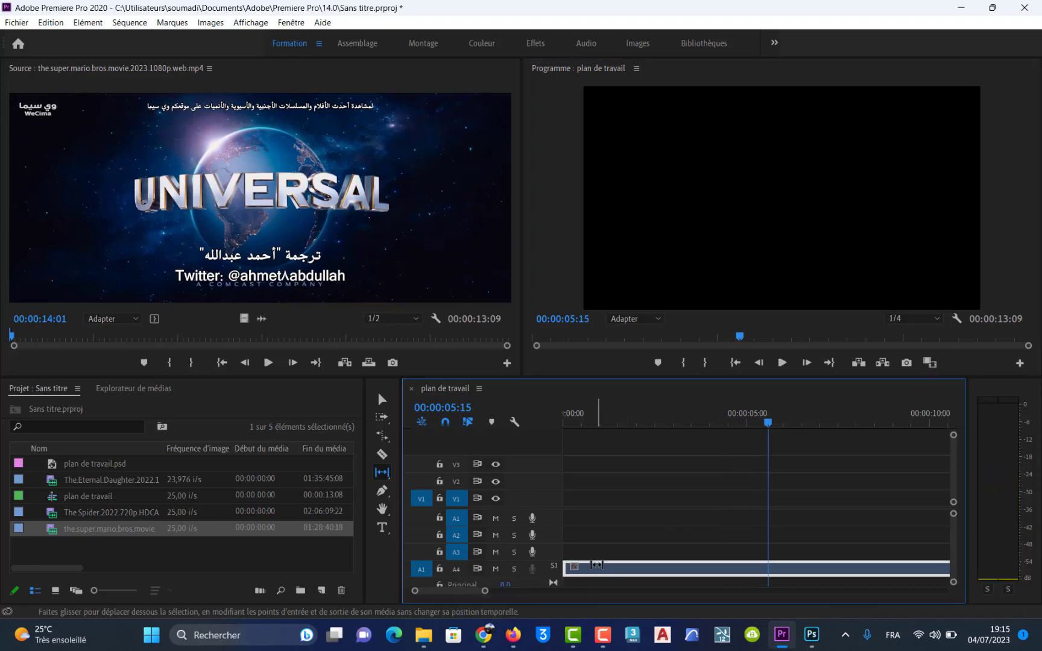
key(Delete)
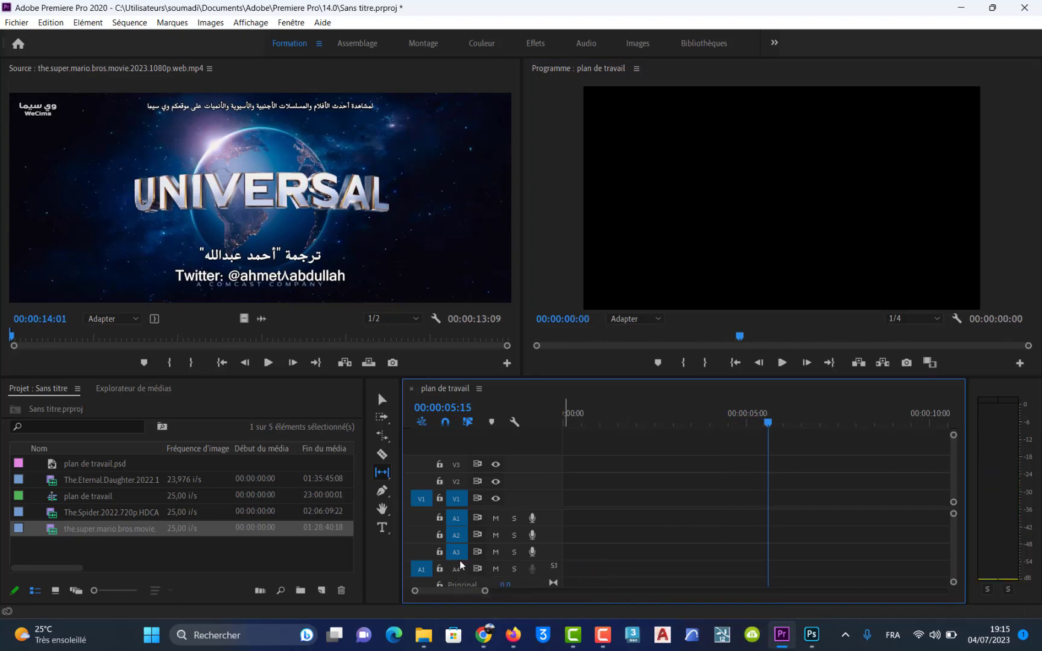
click(603, 641)
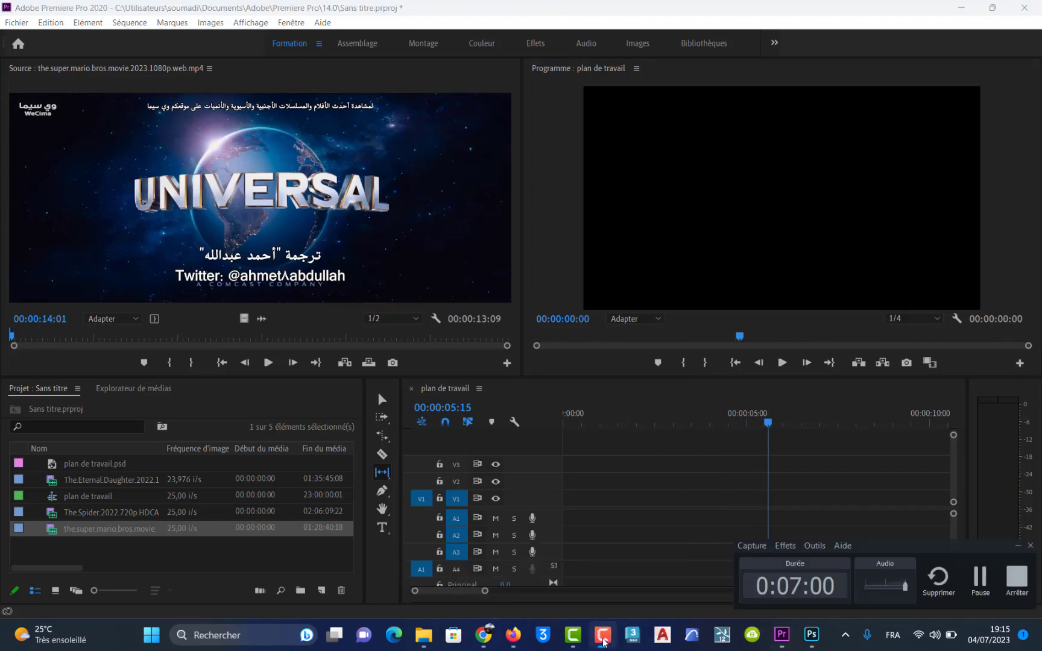
click(1016, 546)
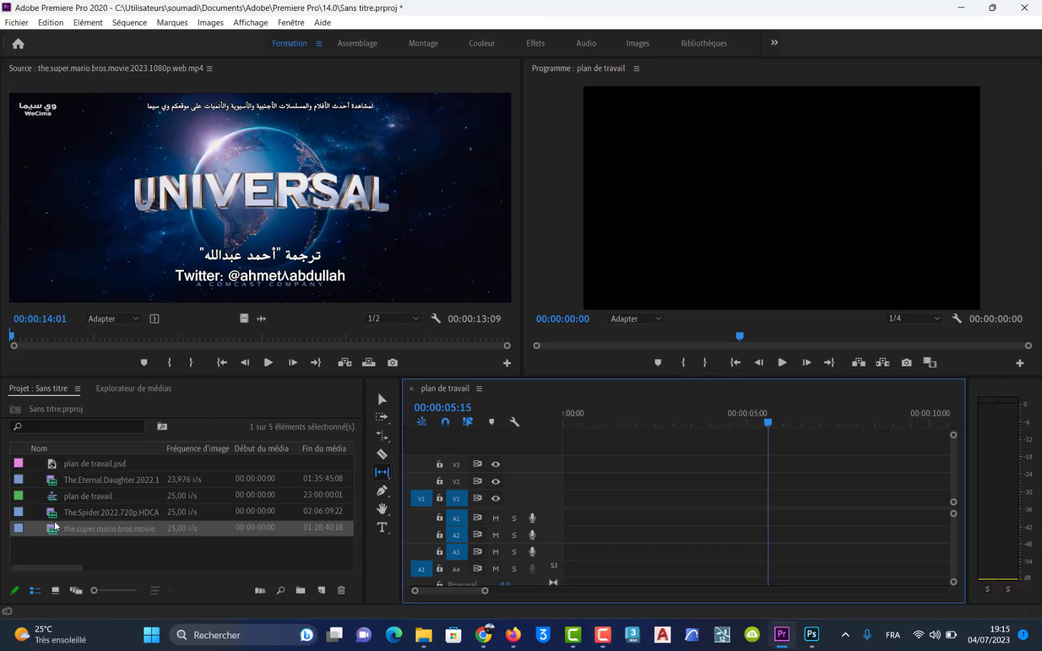
- Add just the audio of the marked range at the sequence start once more, scrub to 00:00:01:21 and delete the audio clip
drag(261, 318, 577, 527)
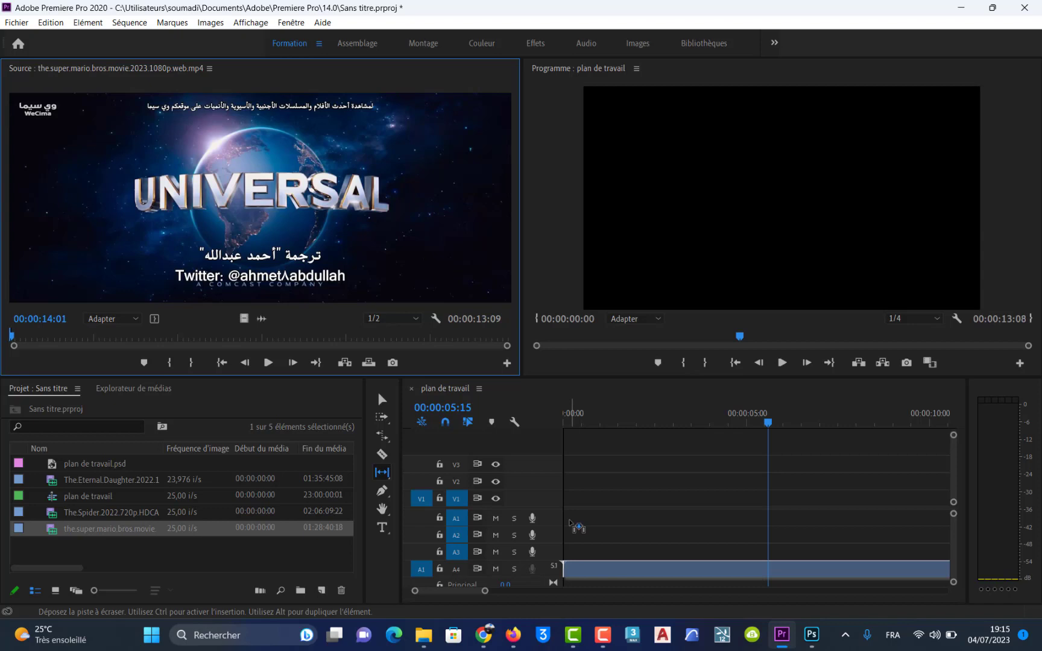
drag(577, 526, 577, 527)
drag(768, 422, 630, 425)
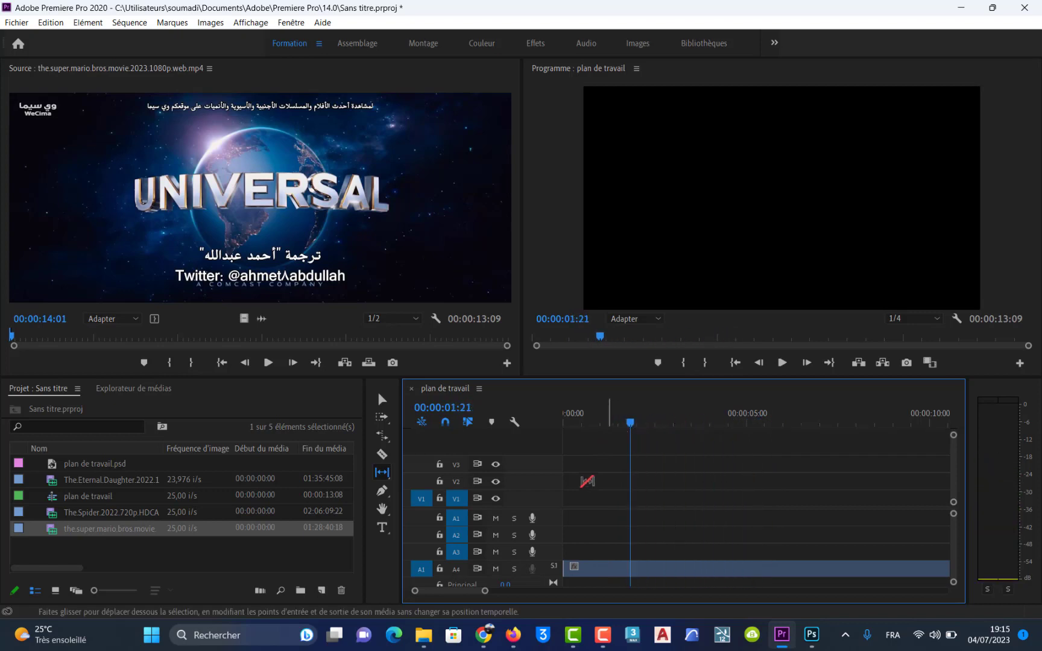
click(593, 569)
key(Delete)
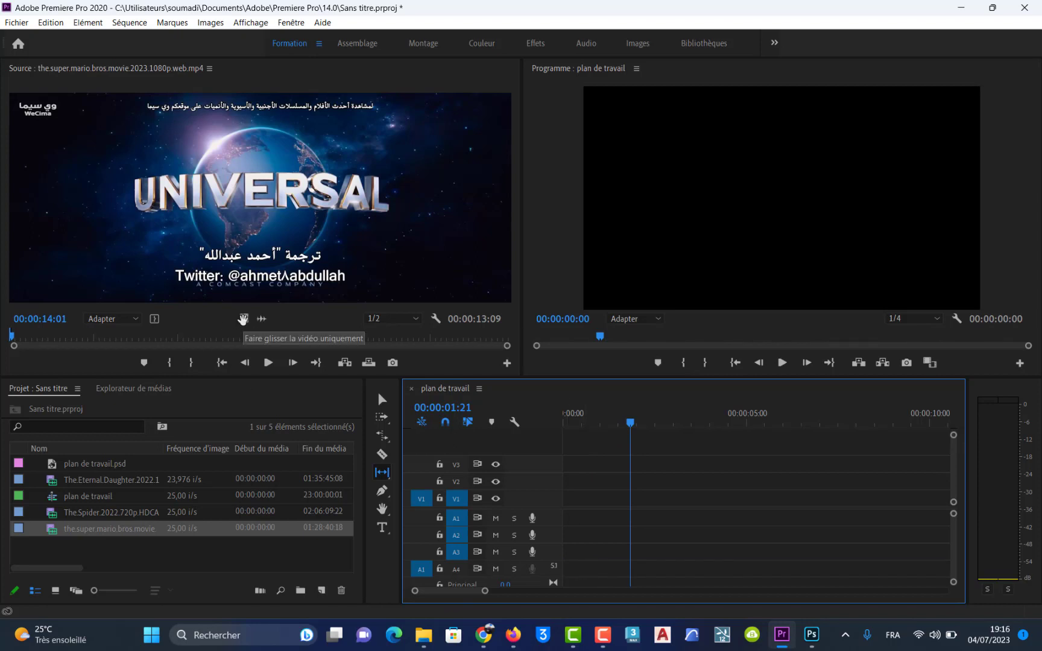
- Place only the marked range's video on V1 at the sequence start, keeping the existing sequence settings, and return the playhead to 00:00:00:00
drag(242, 318, 573, 504)
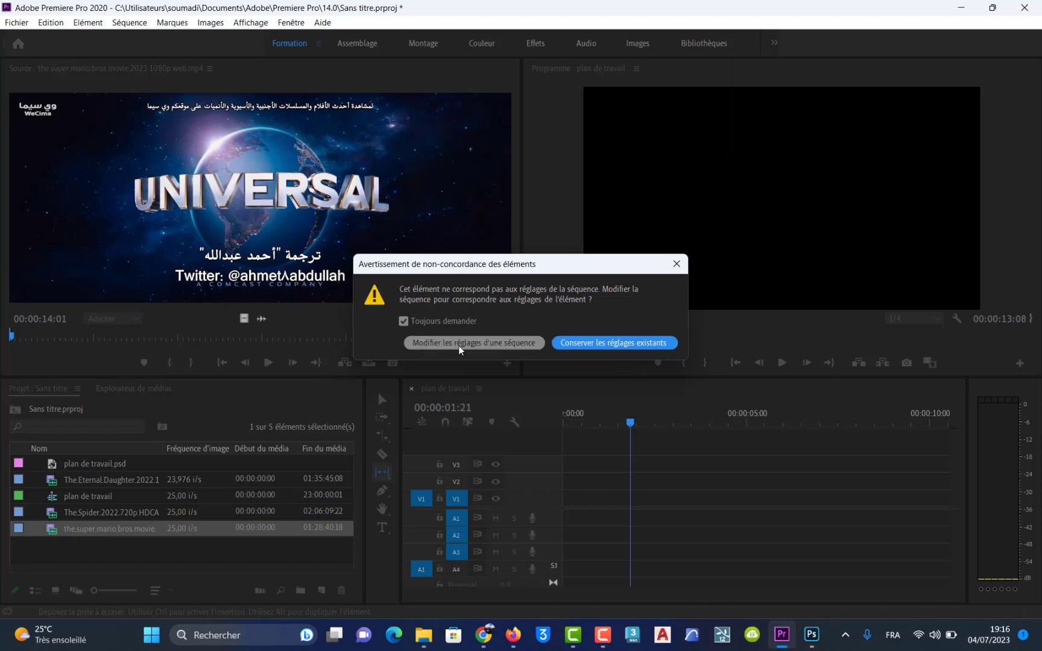
click(603, 343)
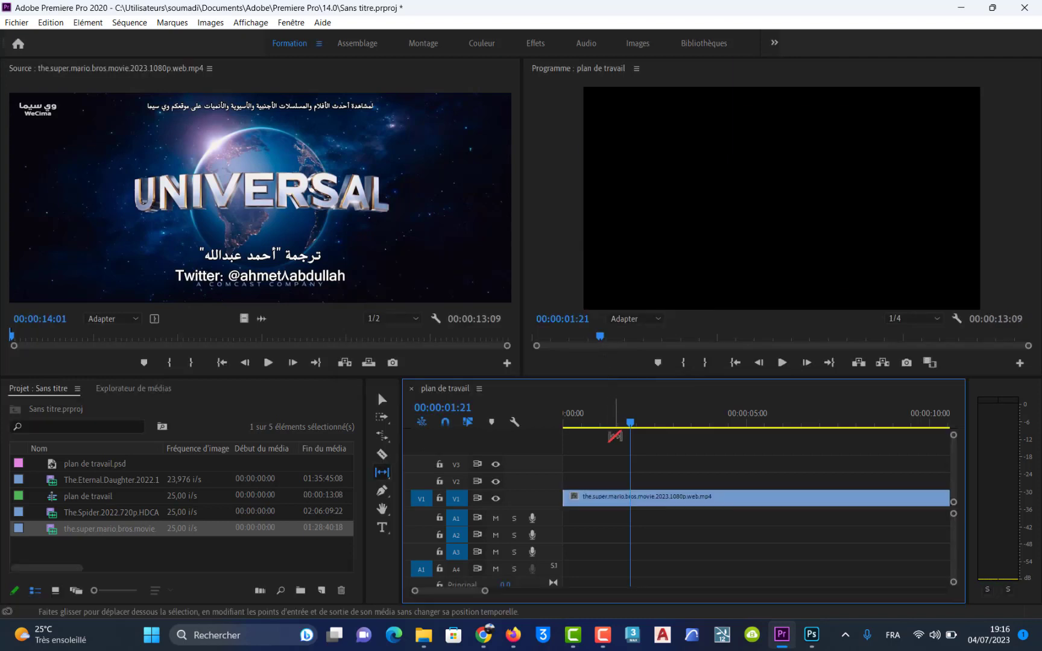
drag(631, 424, 564, 424)
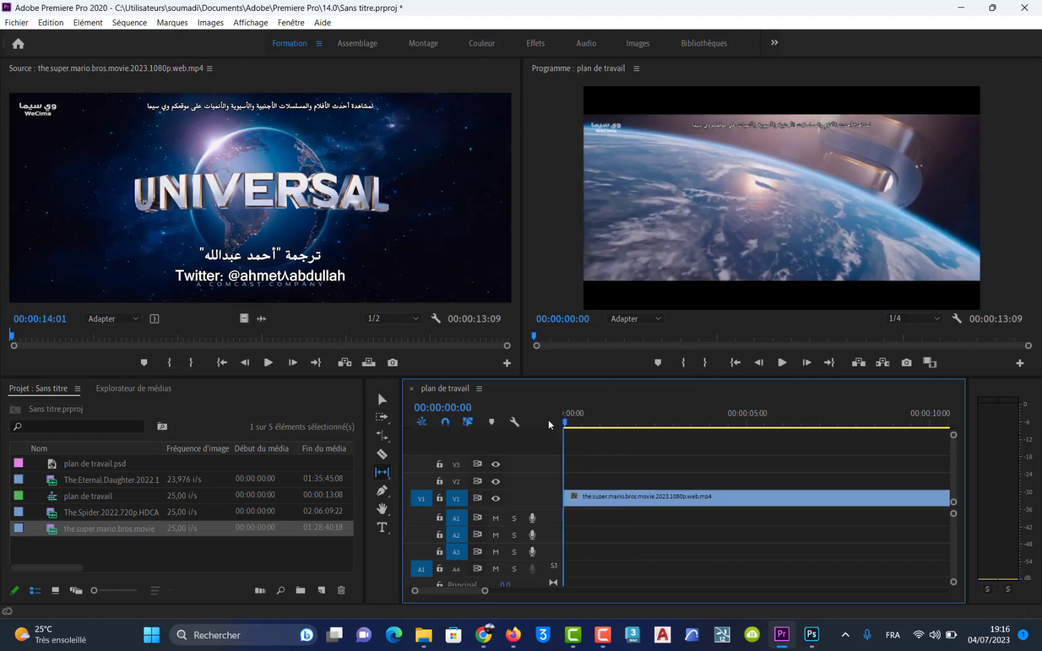
- Review the sequence settings, including the frame size and time base, and close them without changes
click(125, 25)
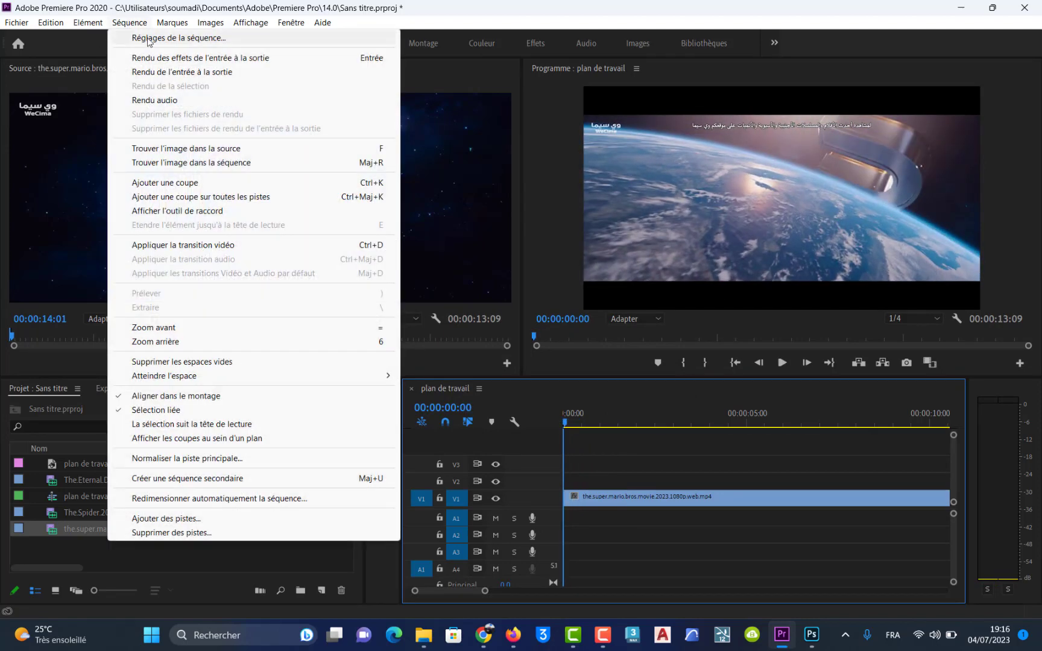
click(149, 38)
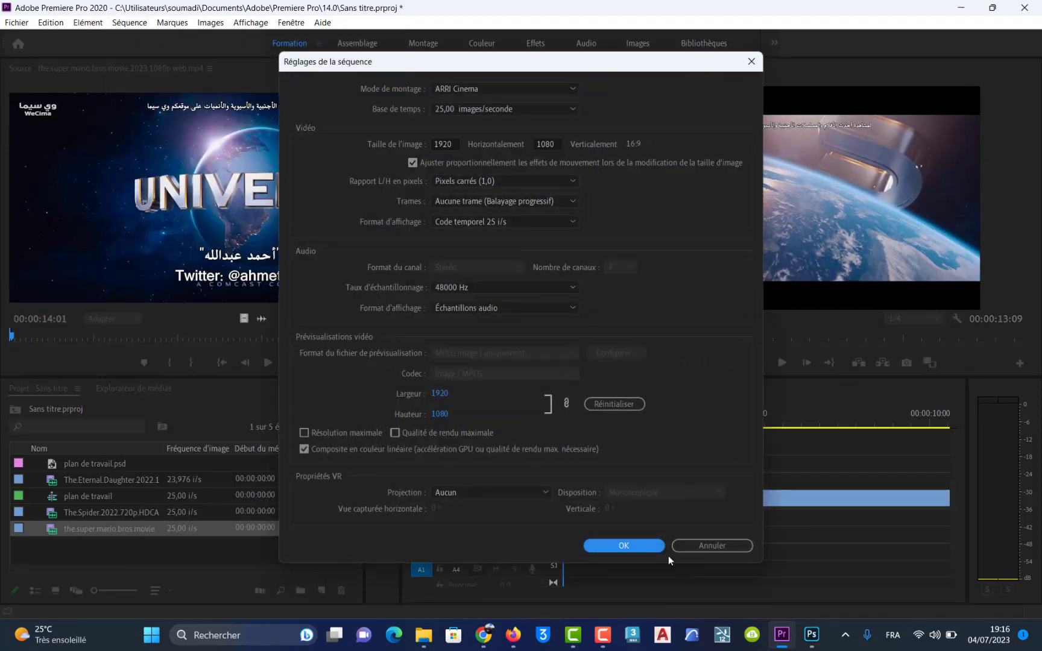
click(709, 546)
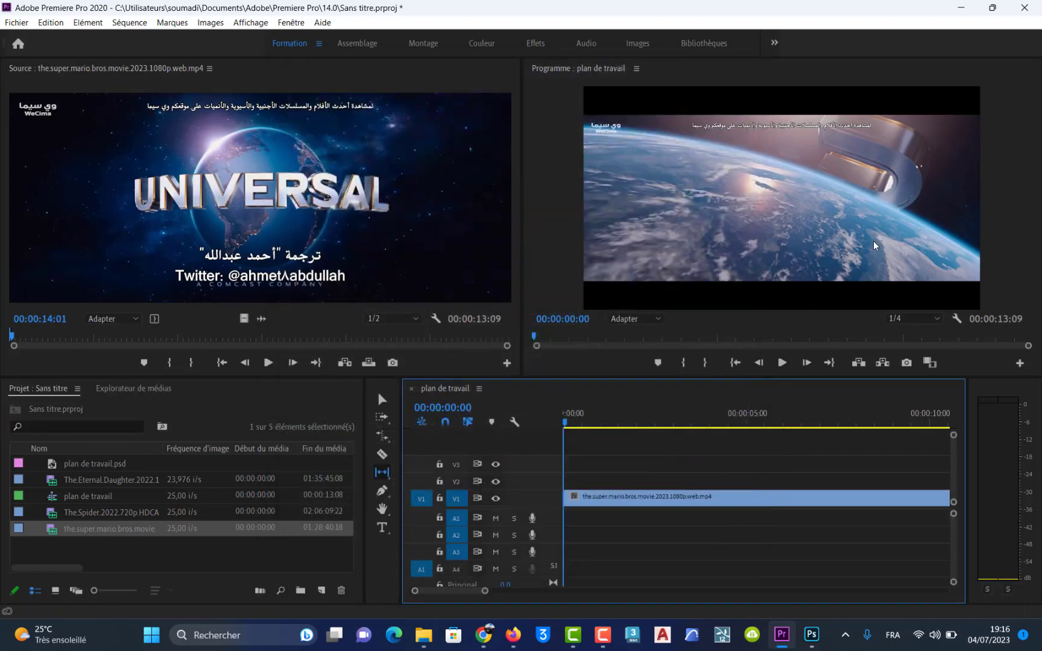
- Try to reposition the clip's image slightly in the program monitor with the Selection tool
click(715, 239)
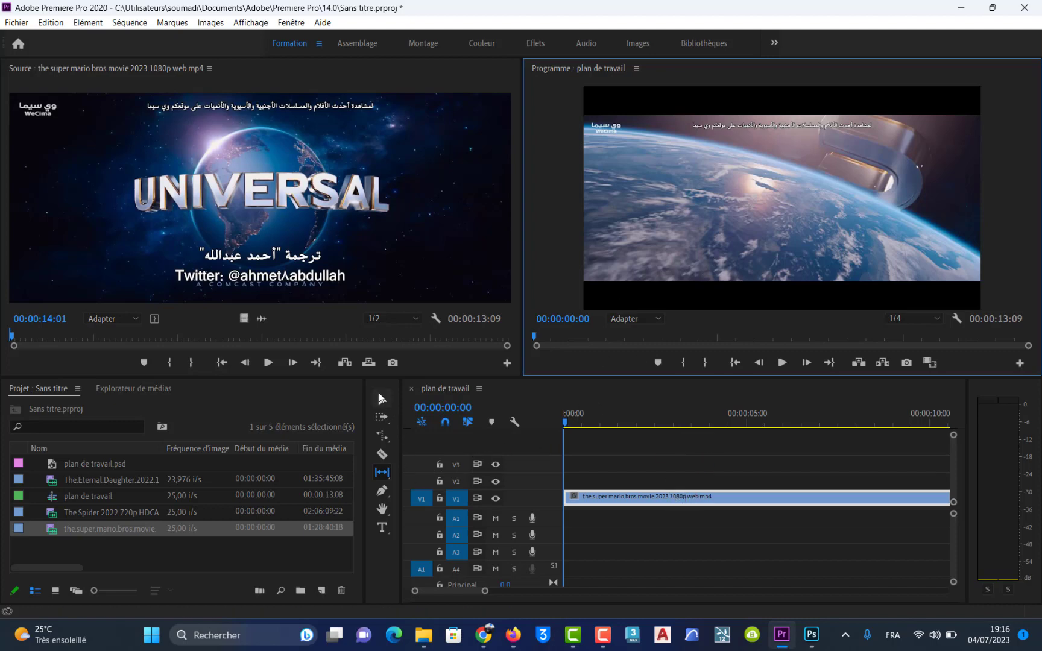
click(381, 399)
click(688, 260)
mouse_move(969, 152)
mouse_down()
mouse_move(957, 149)
mouse_move(923, 197)
mouse_move(944, 147)
mouse_move(832, 159)
mouse_move(939, 139)
mouse_move(960, 150)
mouse_up()
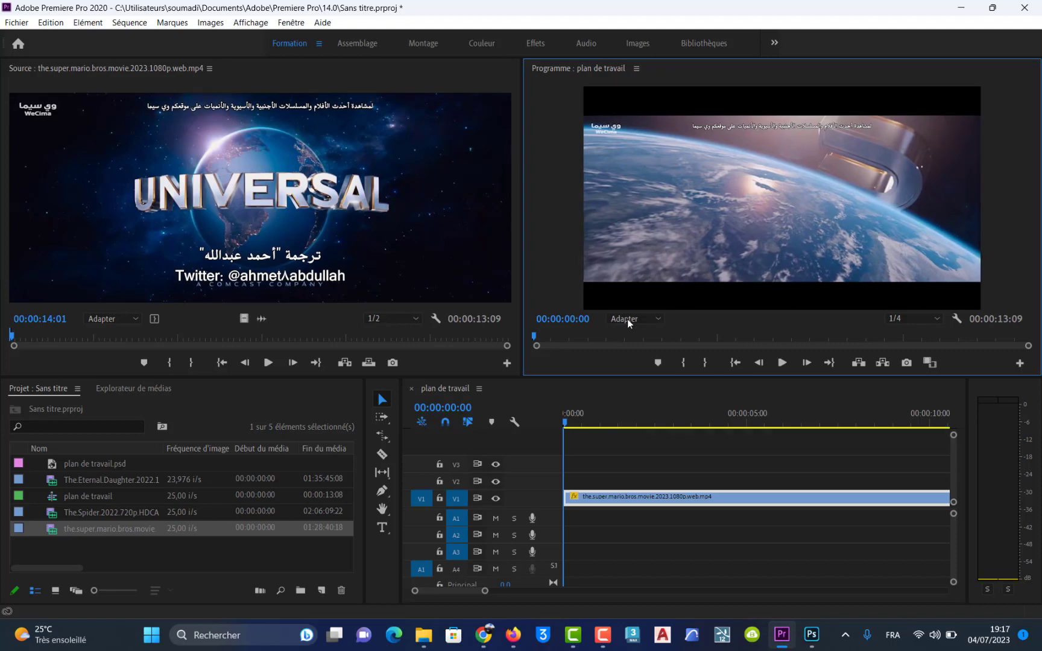
- Show the program monitor at 25 % zoom and return it to the fit setting (Adapter)
click(658, 319)
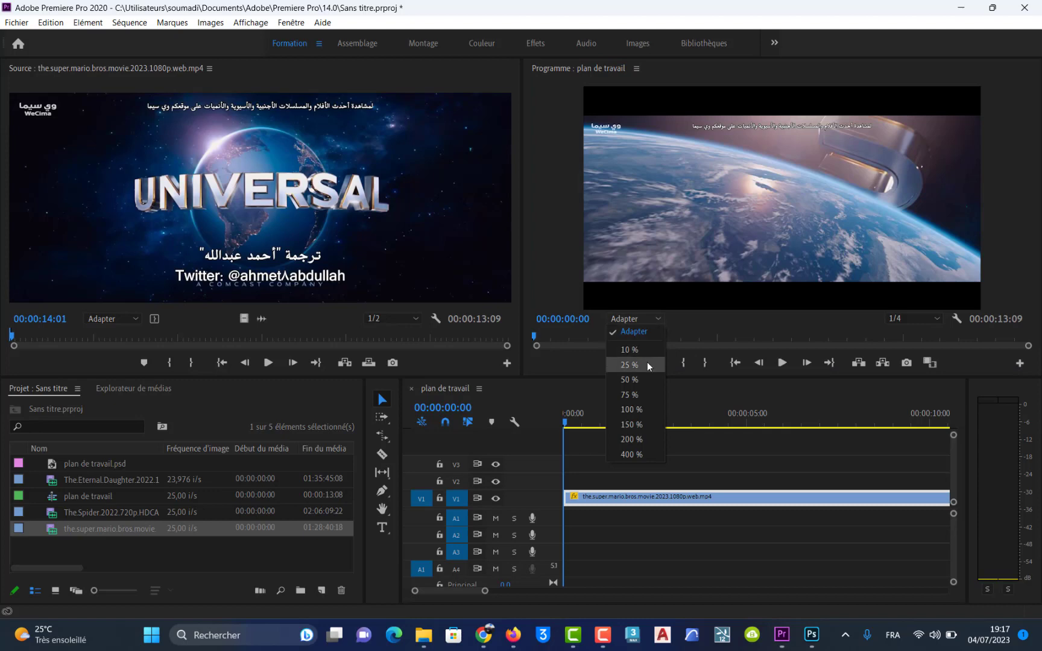
click(630, 364)
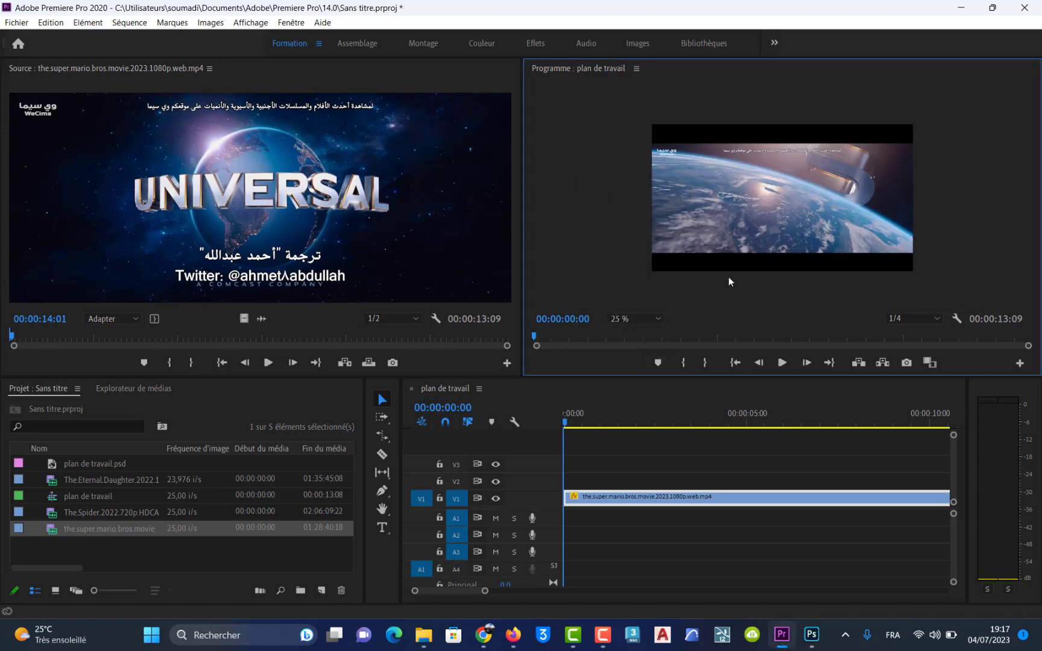
click(657, 317)
click(651, 334)
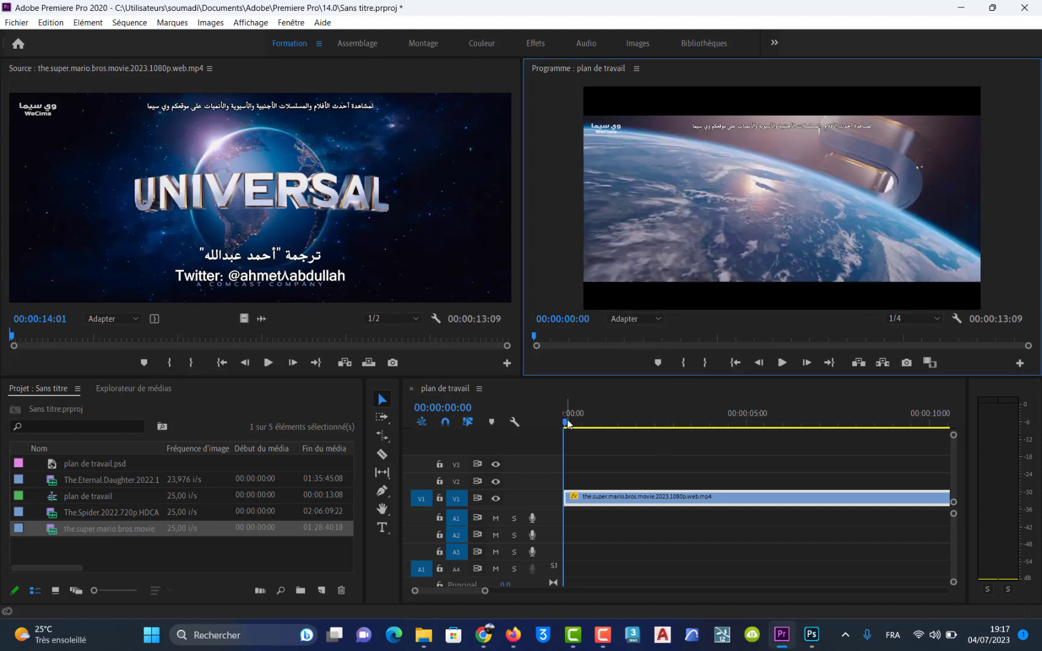
- Replace the video-only clip with the marked range's video and audio together at the sequence start, keeping the existing sequence settings
drag(568, 421, 523, 430)
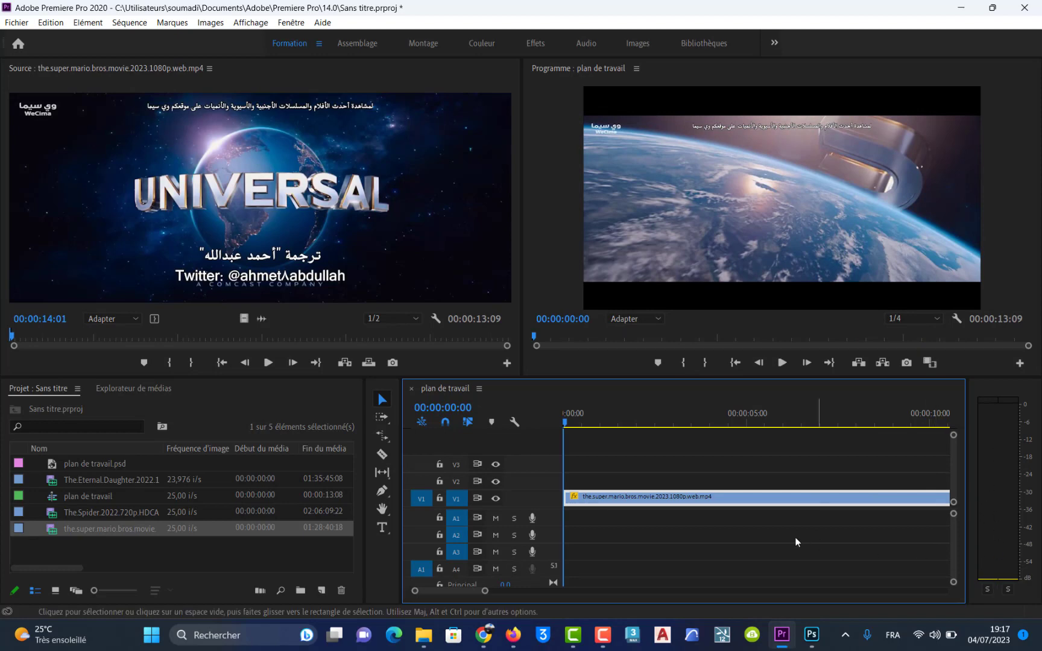
key(Delete)
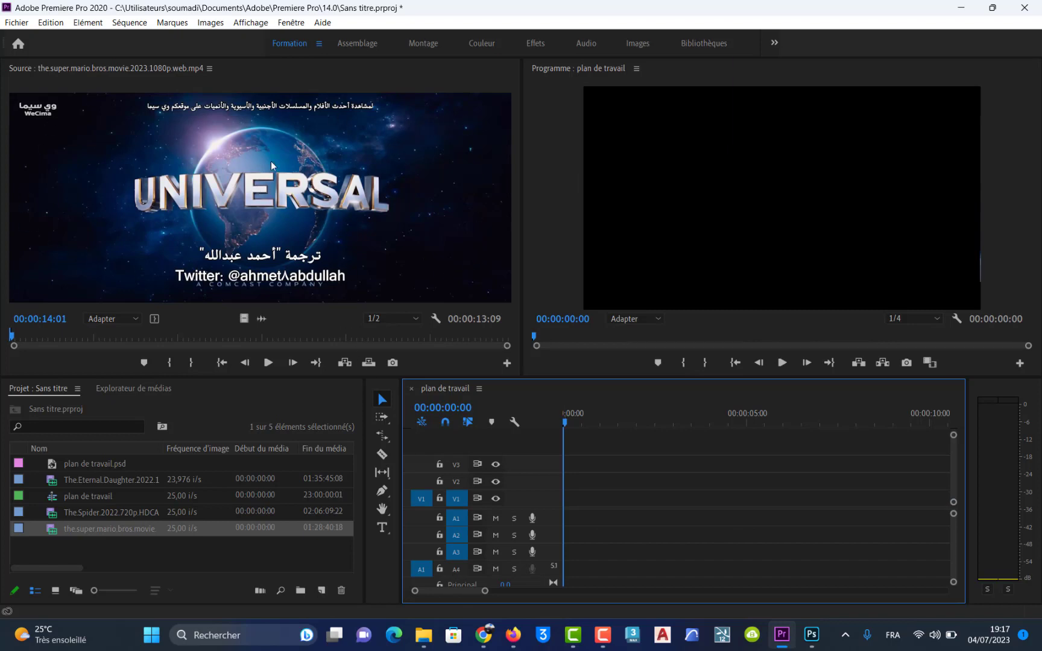
drag(273, 165, 571, 512)
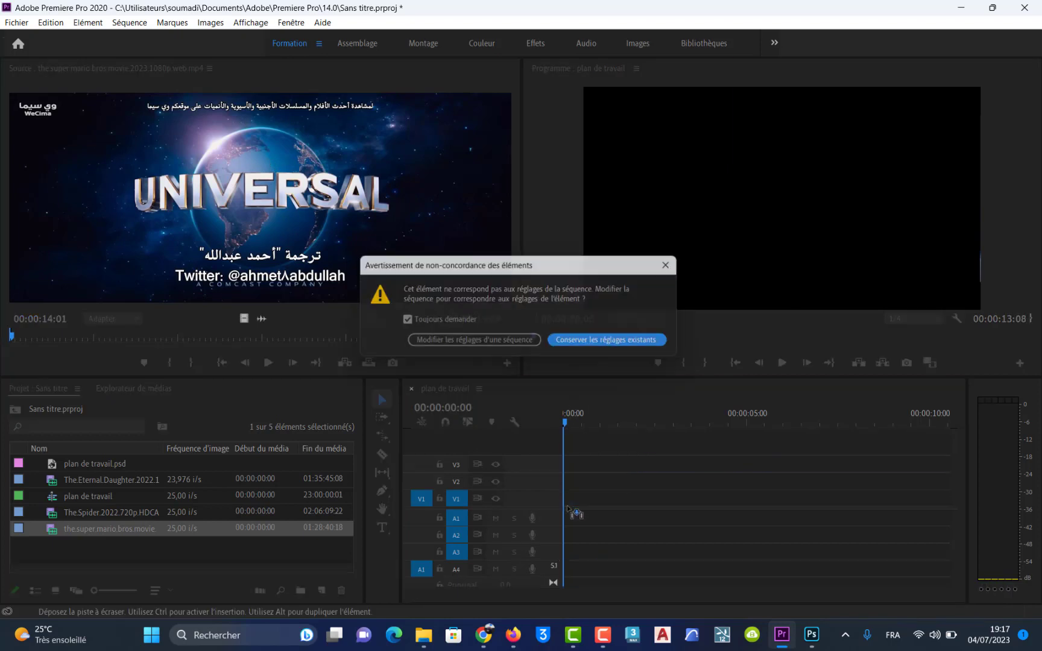
click(584, 342)
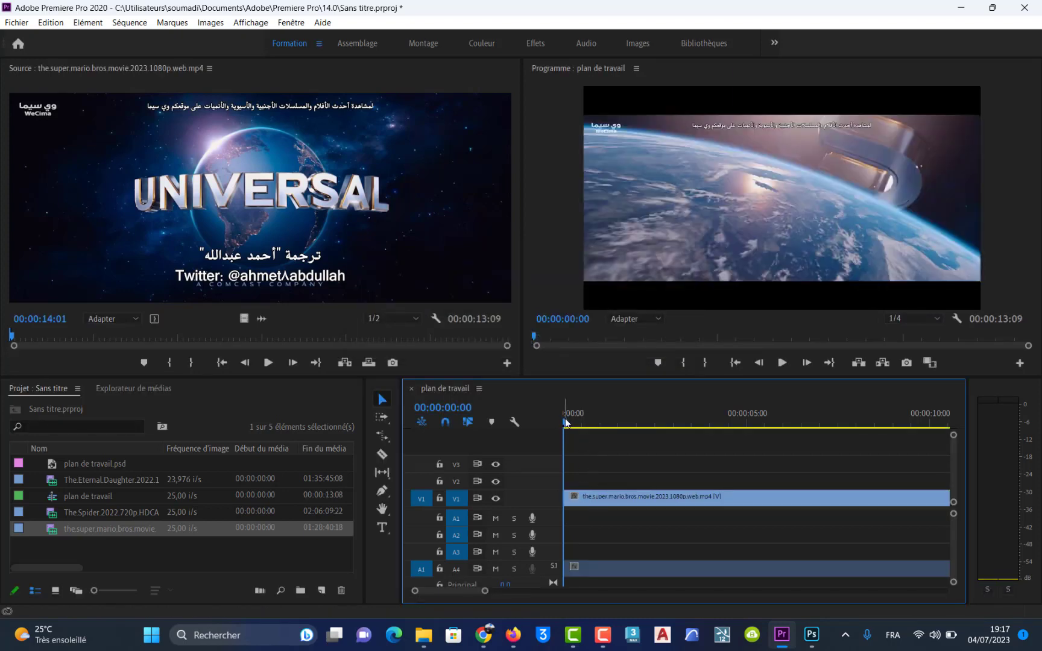
- Scrub through the placed excerpt to 00:00:09:02, setting the system volume to 99 for the playback check
drag(566, 421, 643, 425)
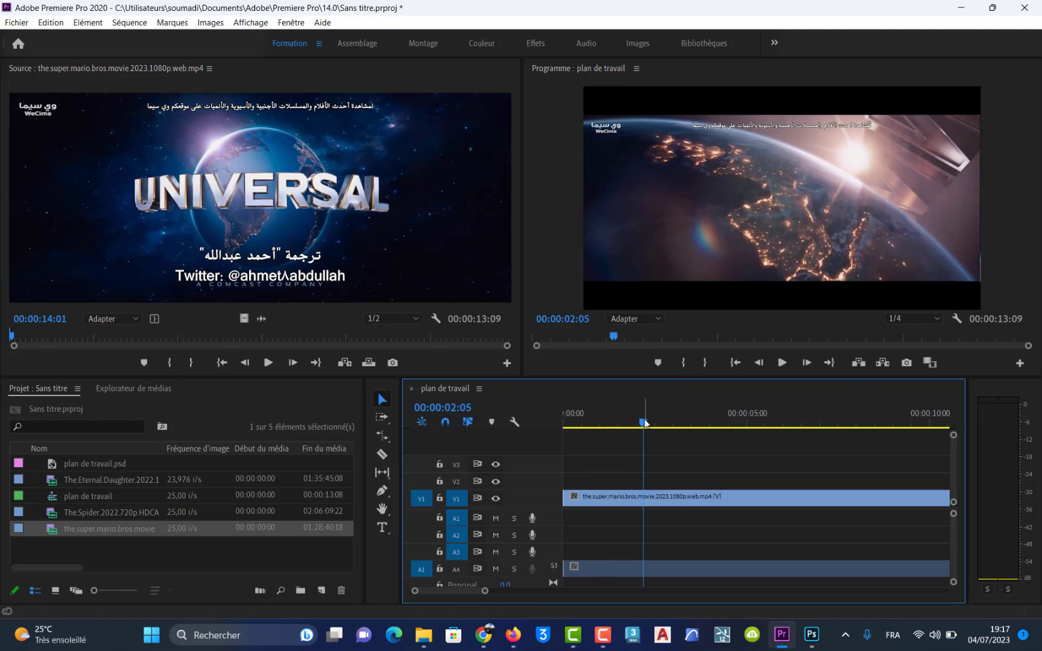
drag(643, 422, 575, 461)
drag(485, 591, 623, 554)
drag(571, 422, 607, 422)
click(934, 635)
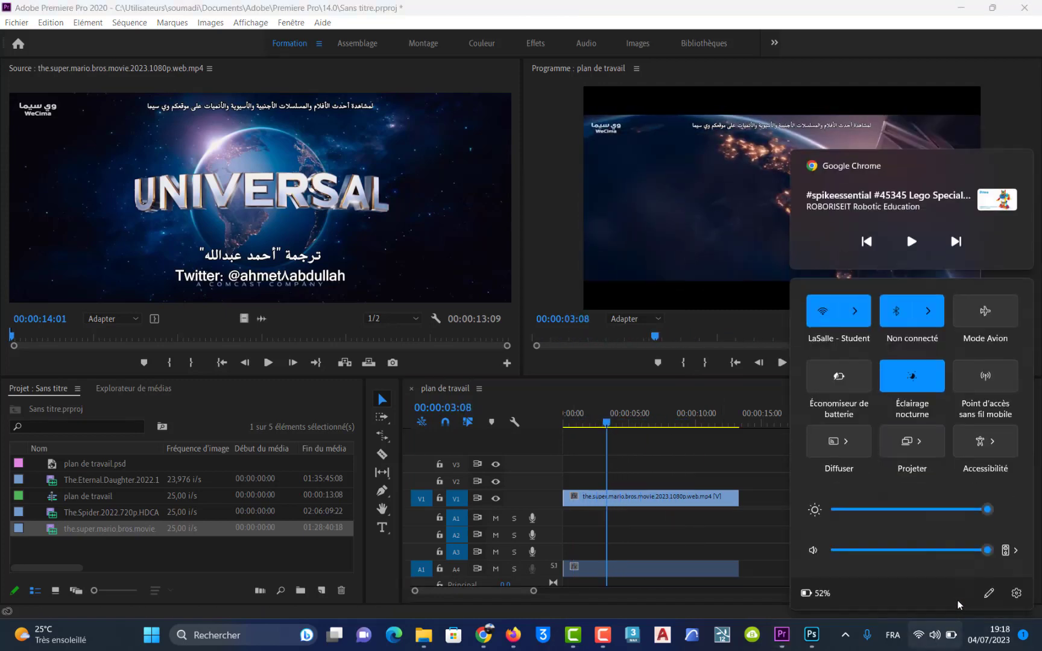
mouse_move(986, 555)
mouse_down()
mouse_move(955, 549)
mouse_move(987, 550)
mouse_up()
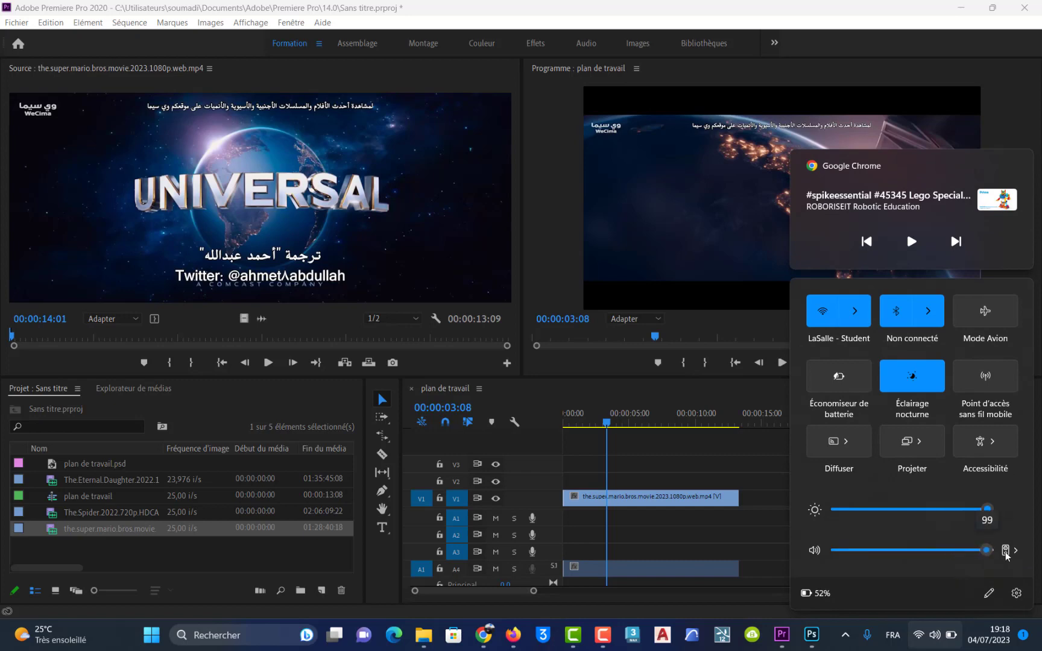
click(644, 458)
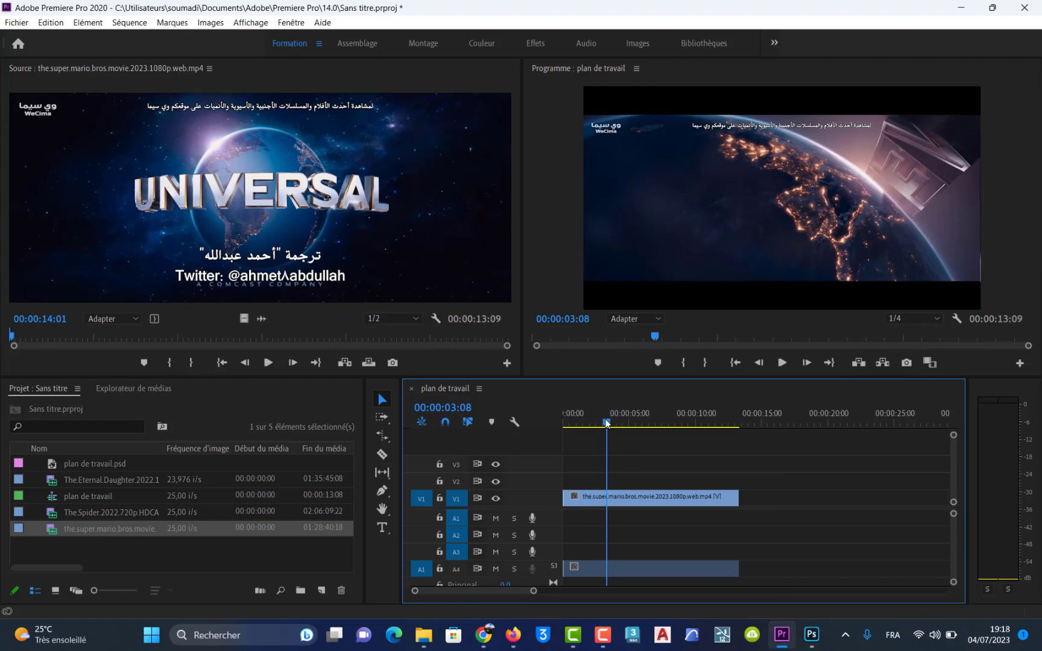
drag(611, 426, 683, 426)
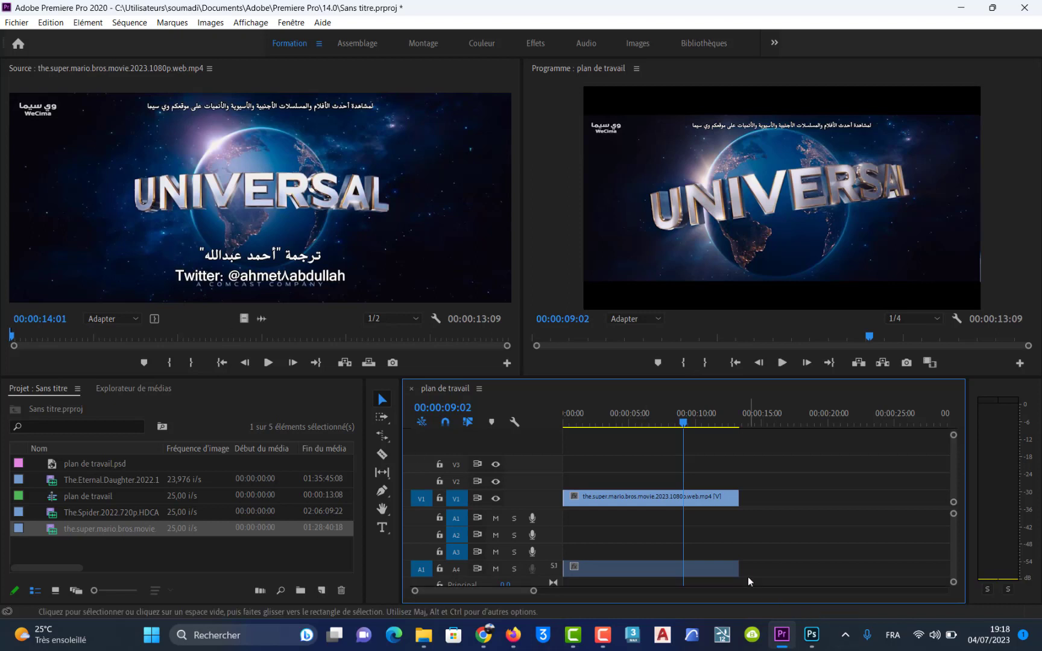
- Delete the linked video and audio clip from the sequence and undo the deletion
click(717, 567)
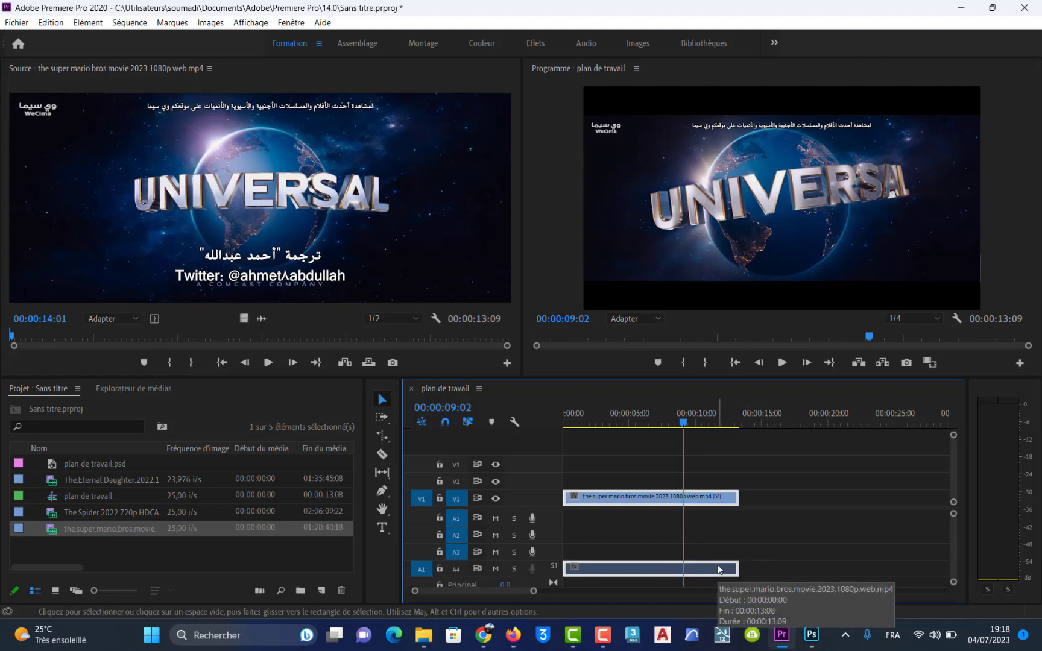
key(Delete)
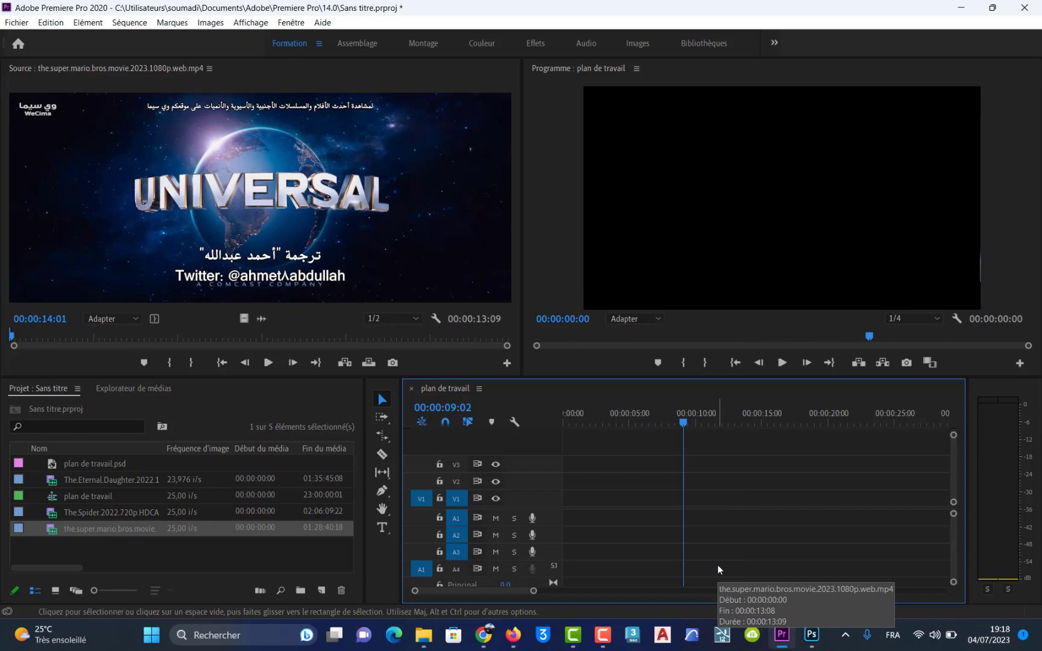
key(ctrl+z)
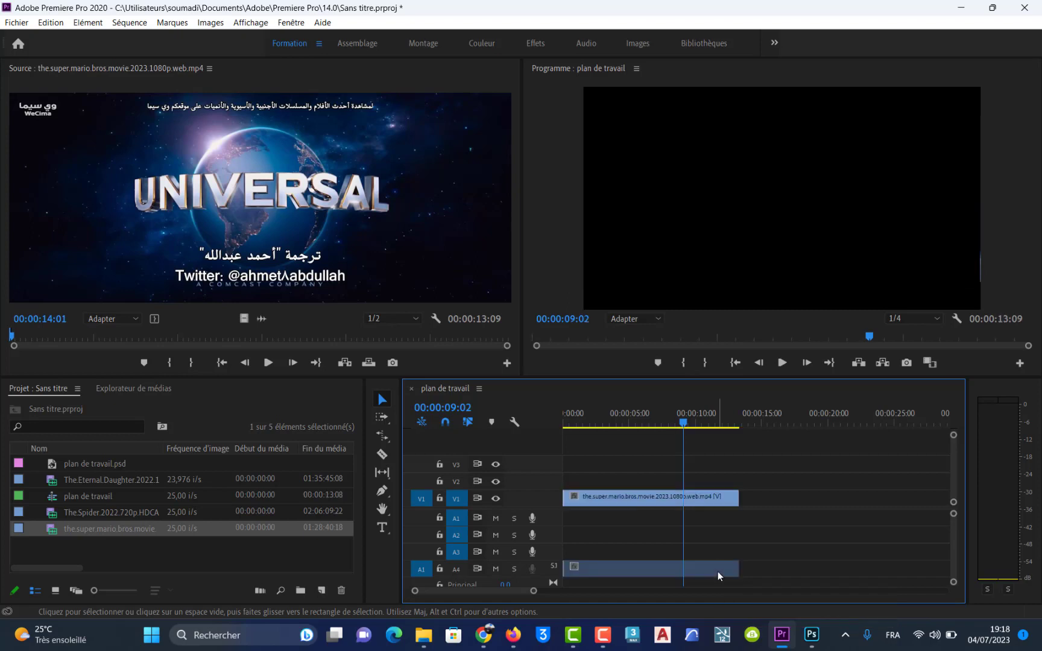
- Delete only the excerpt's audio from A4 while keeping its video, and undo the deletion
click(713, 571)
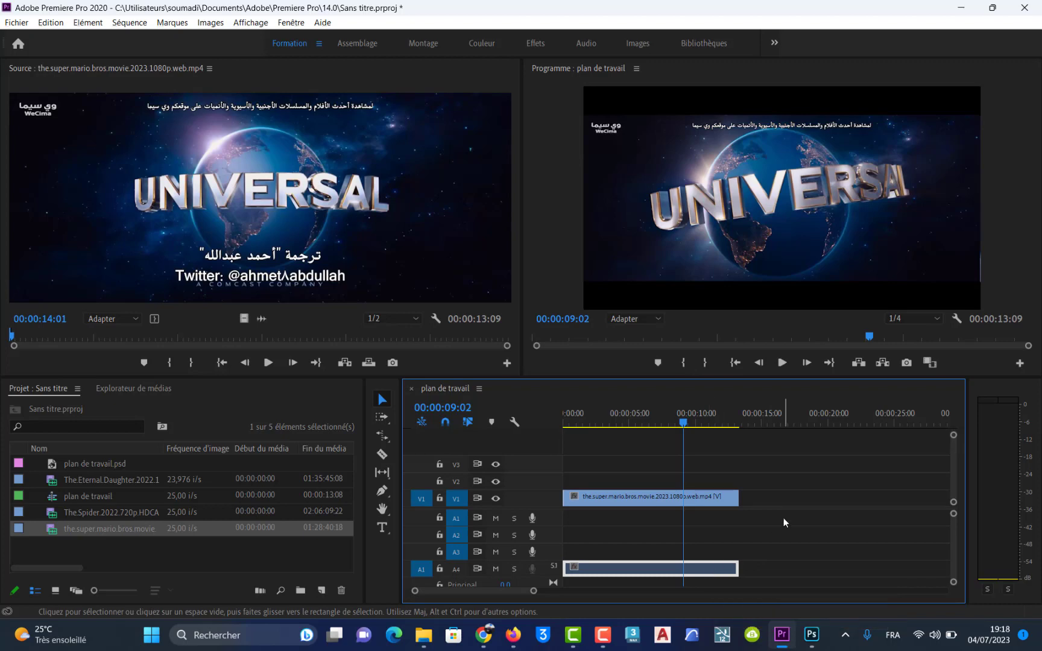
key(Delete)
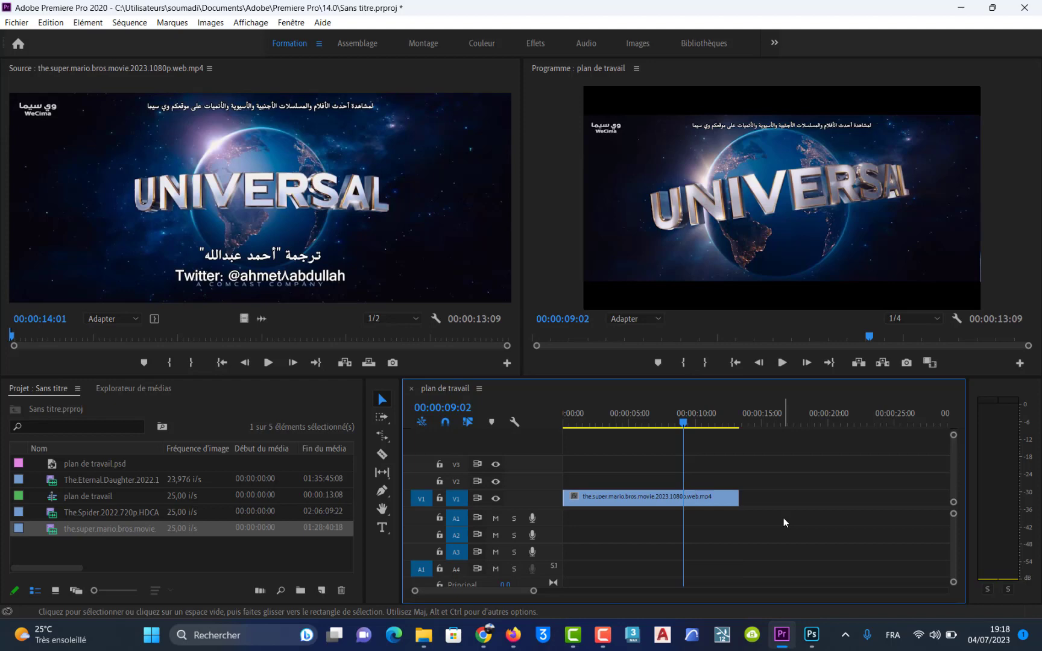
key(ctrl+z)
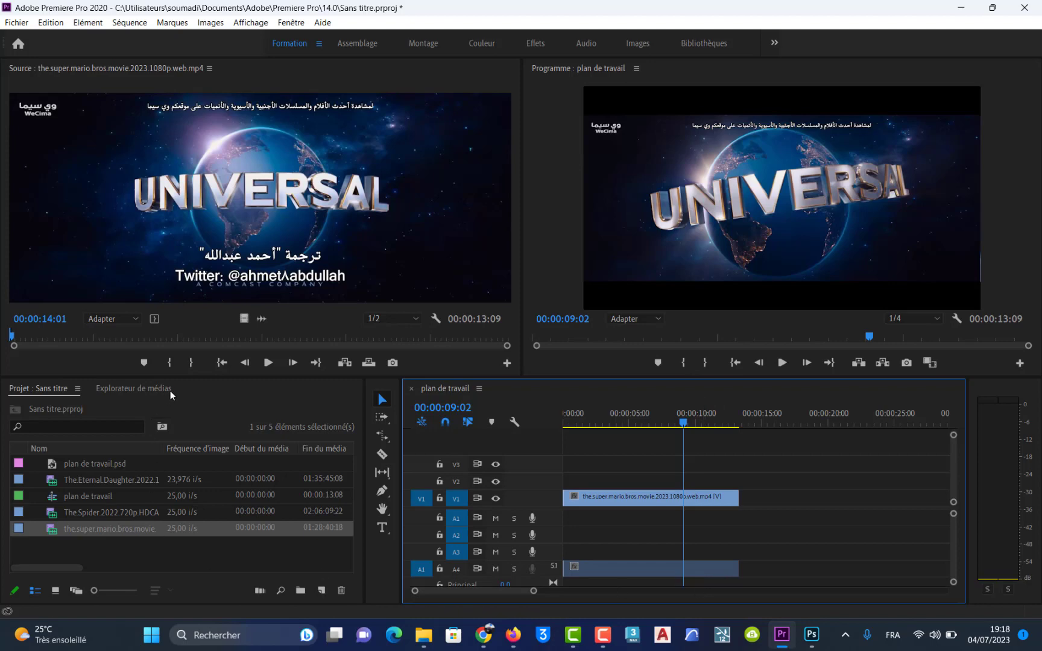
- Play the super mario bros source clip onward and move its playhead to 00:07:07:17
click(267, 362)
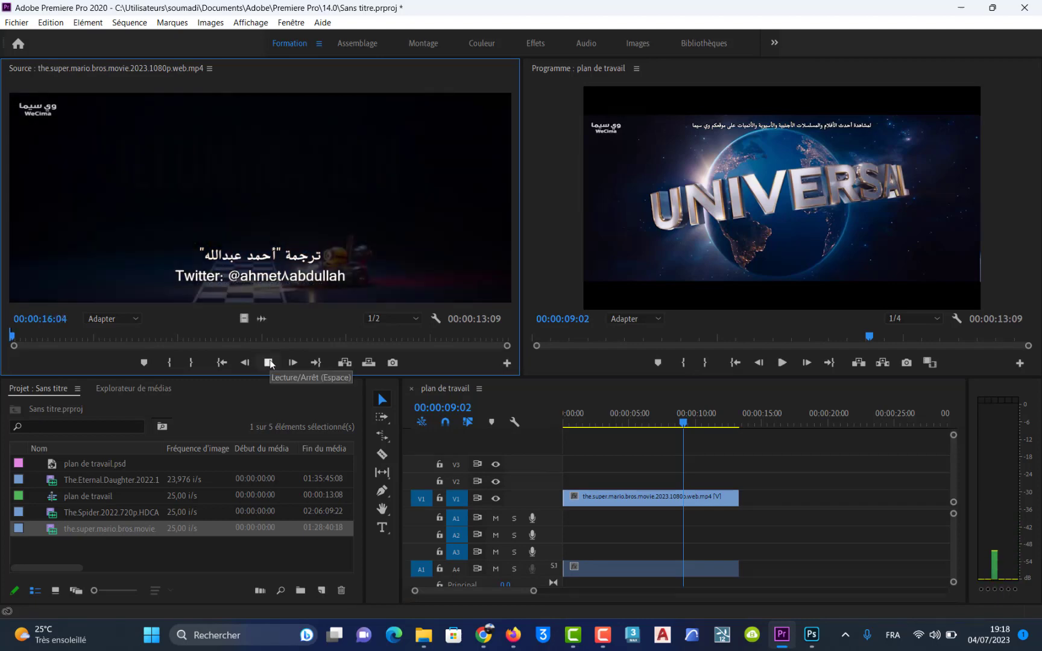
key(XF86AudioRaiseVolume)
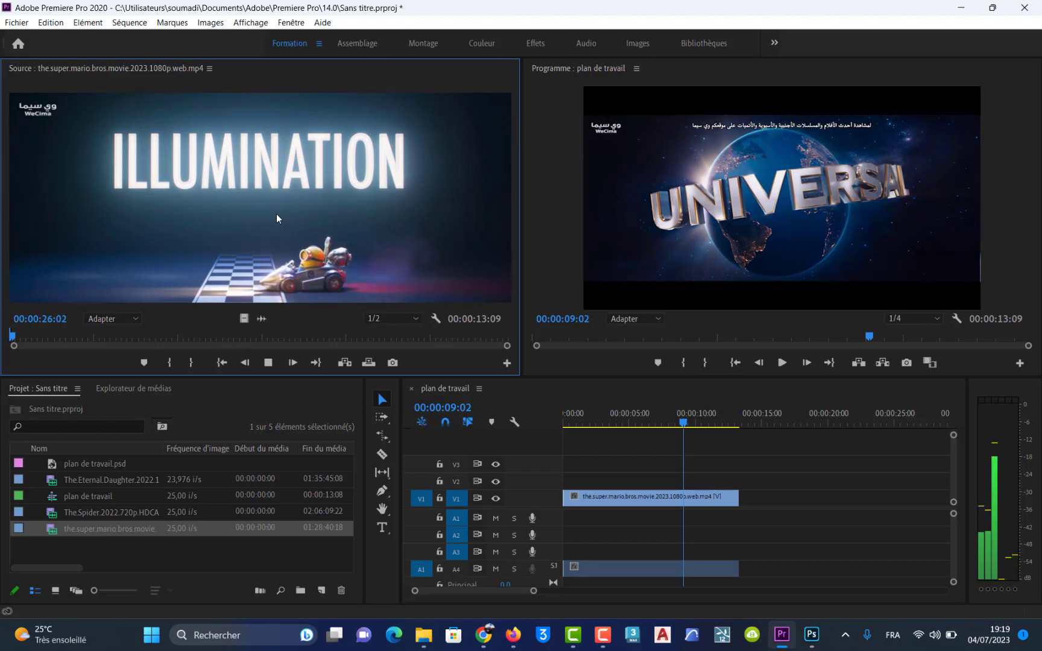
key(a)
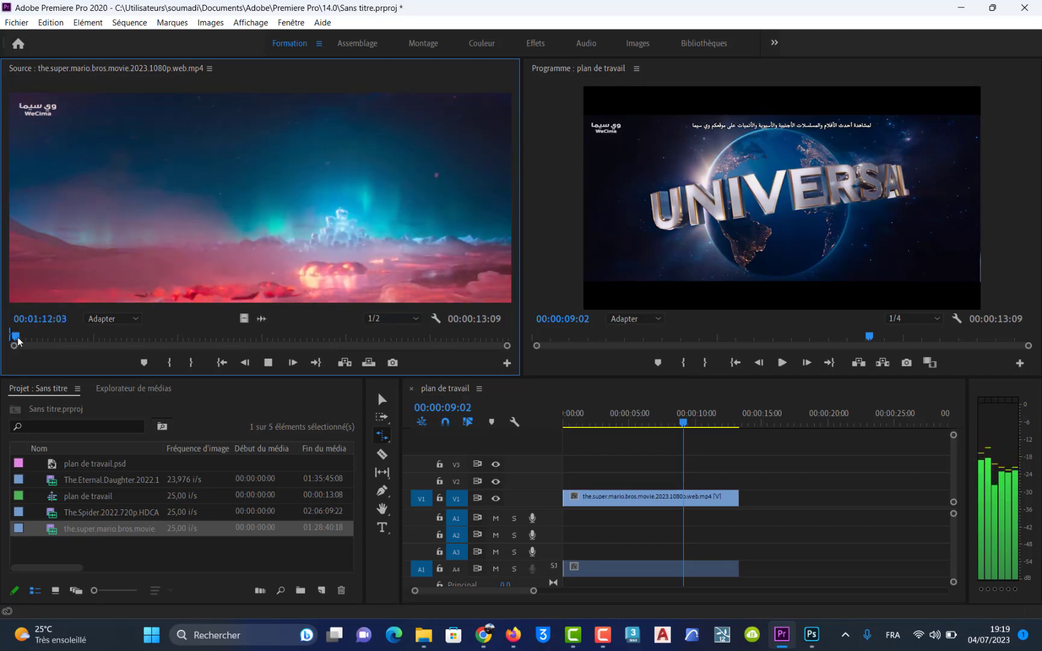
drag(18, 342, 52, 345)
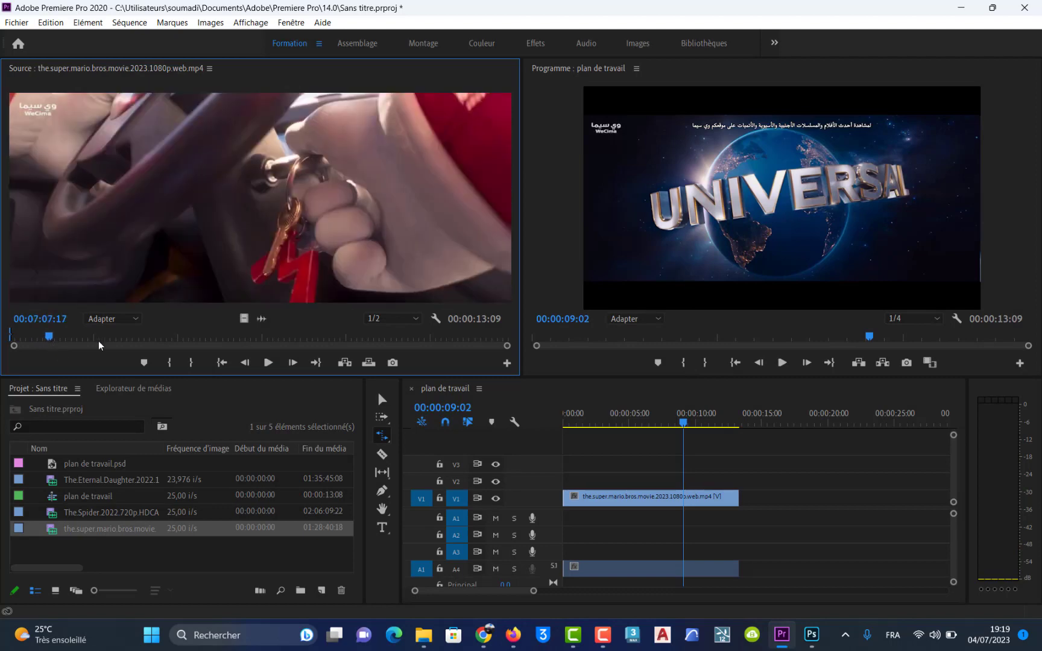
- Mark the super mario bros source excerpt from 00:07:07:17 to 00:07:09:06 and place it directly after the first excerpt in the sequence
key(i)
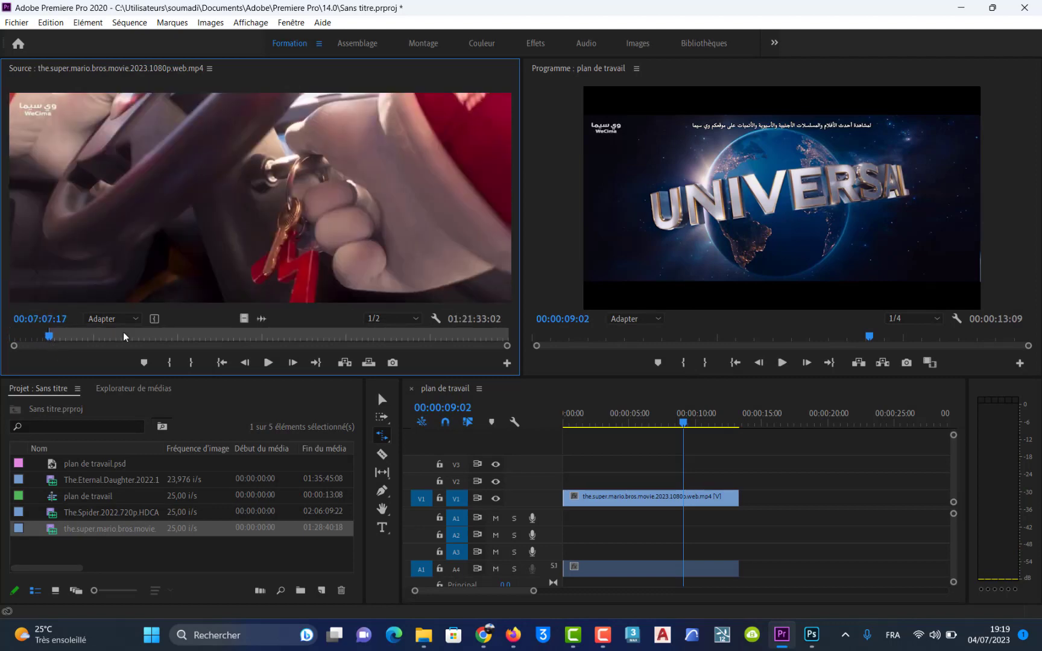
key(space)
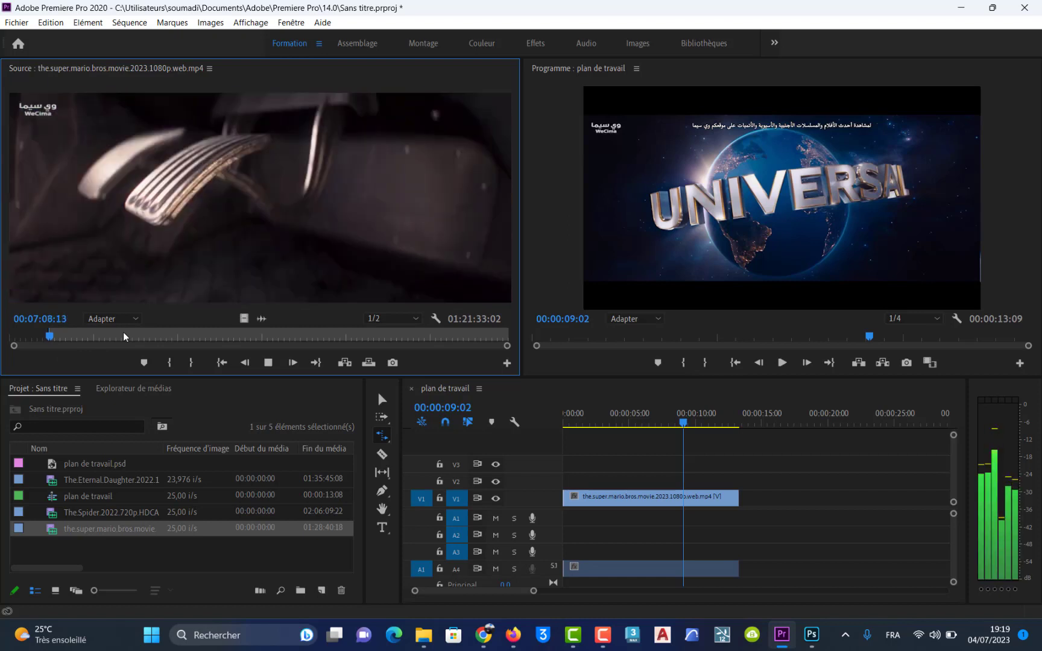
key(space)
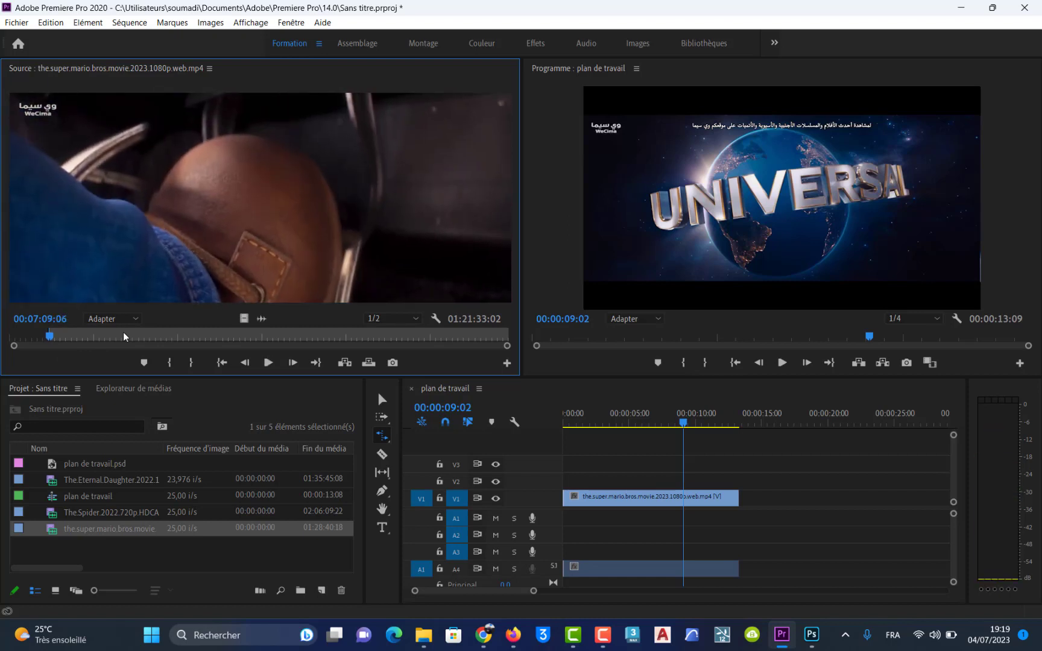
key(o)
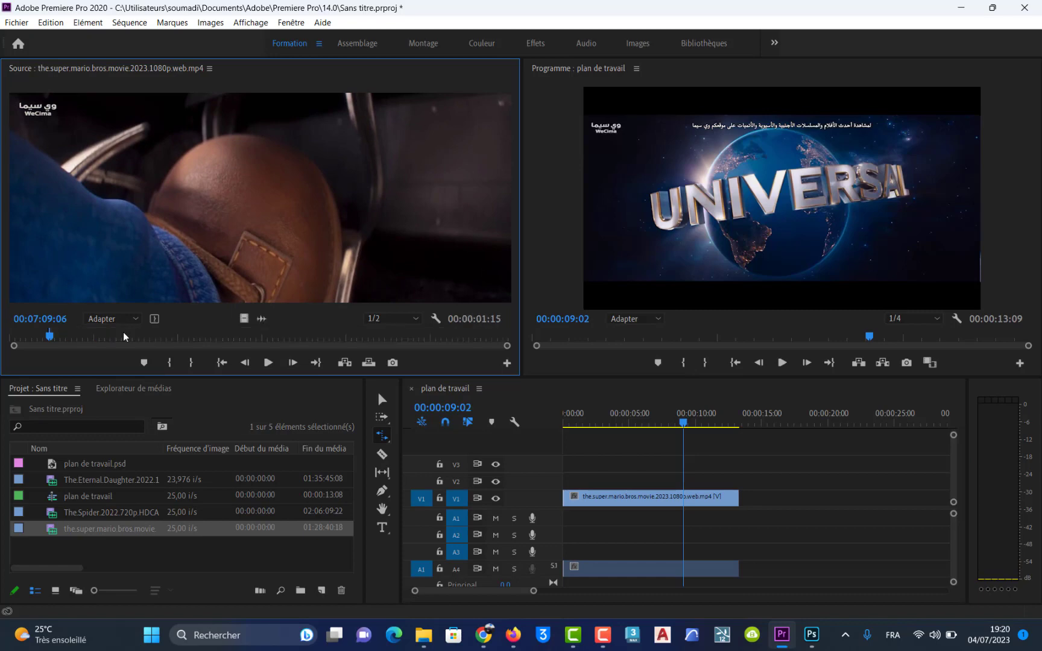
drag(622, 410, 746, 526)
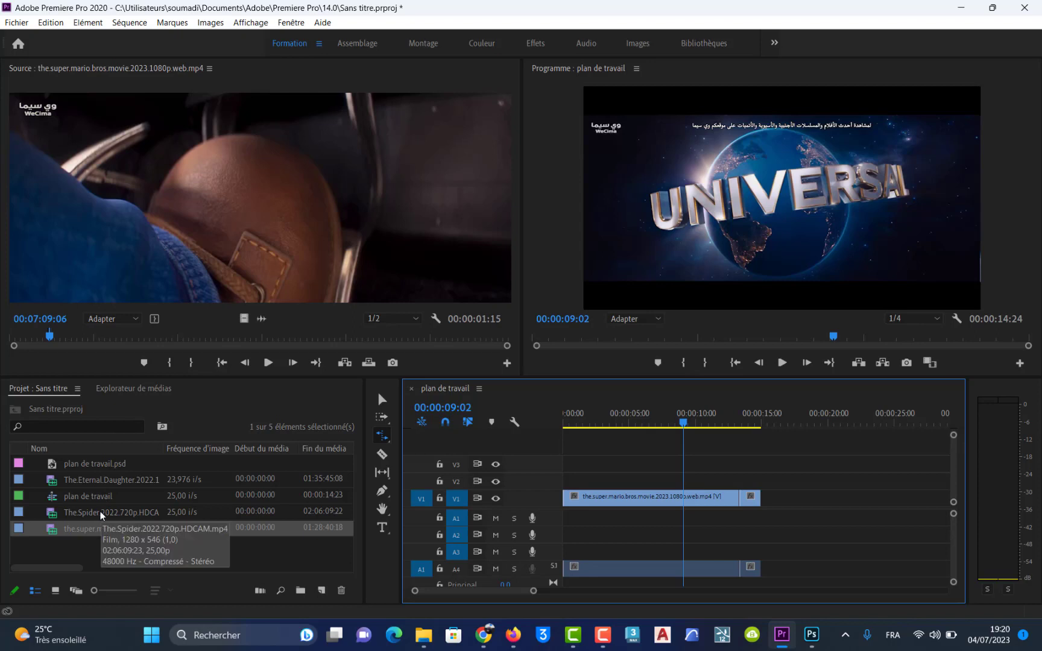
- Load The.Spider.2022 clip in the Source monitor and move its playhead to 00:10:49:18
drag(102, 515, 100, 134)
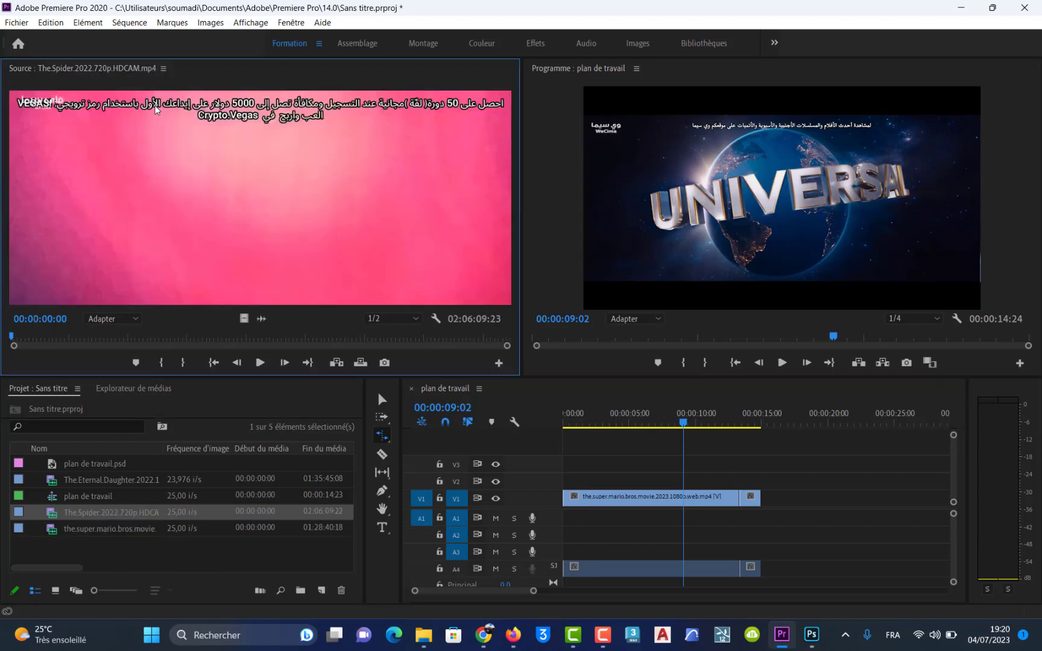
drag(11, 338, 53, 338)
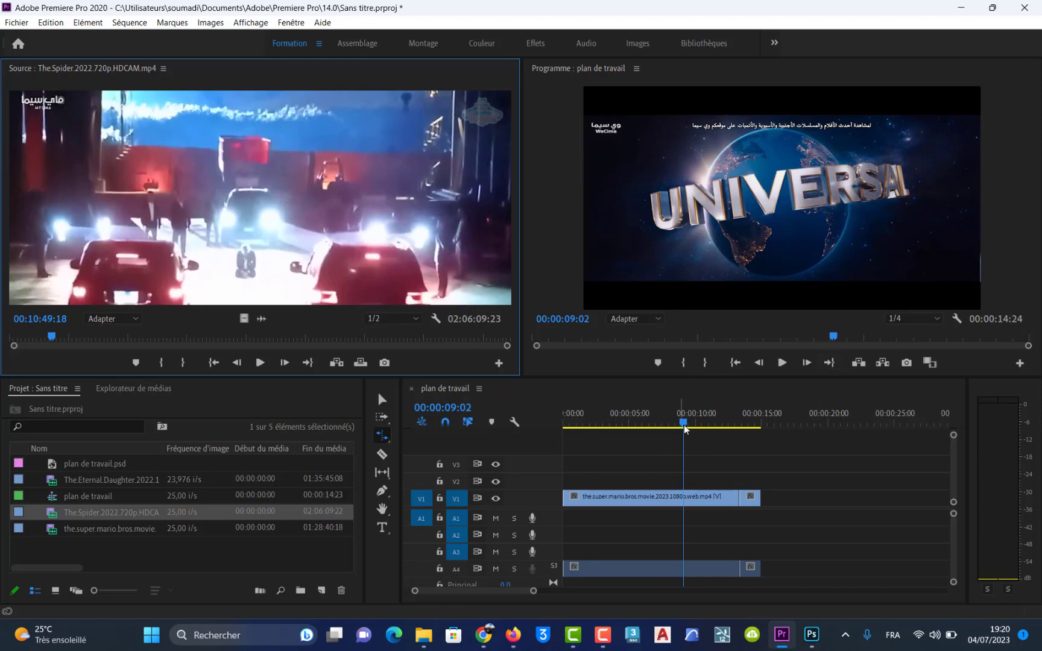
- Move the sequence playhead to the cut between the two excerpts at 00:00:13:09
drag(684, 424, 718, 455)
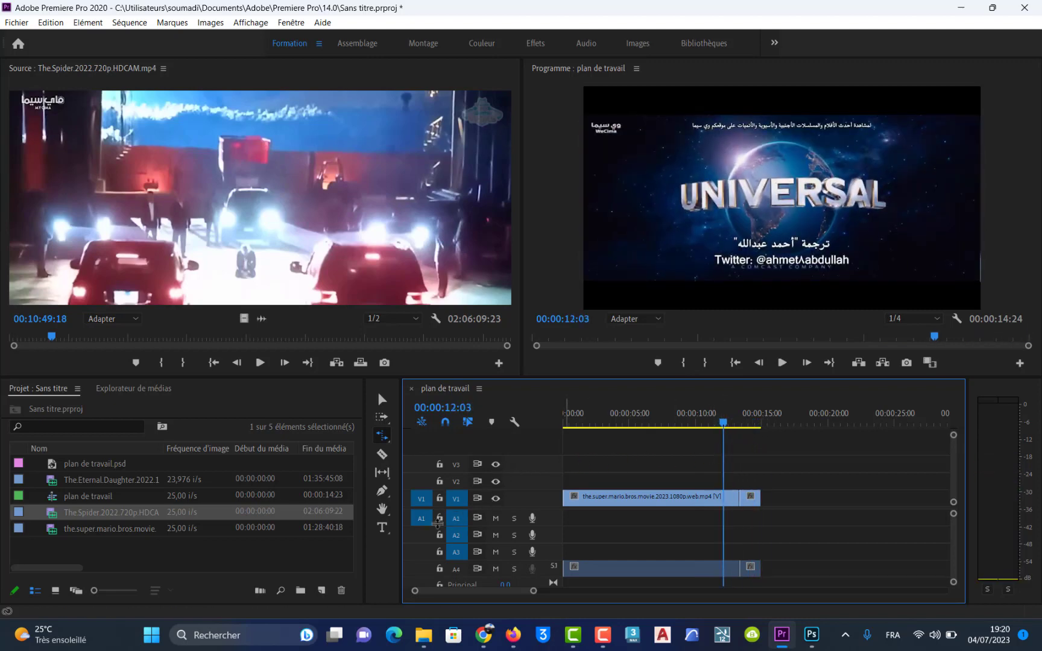
click(222, 561)
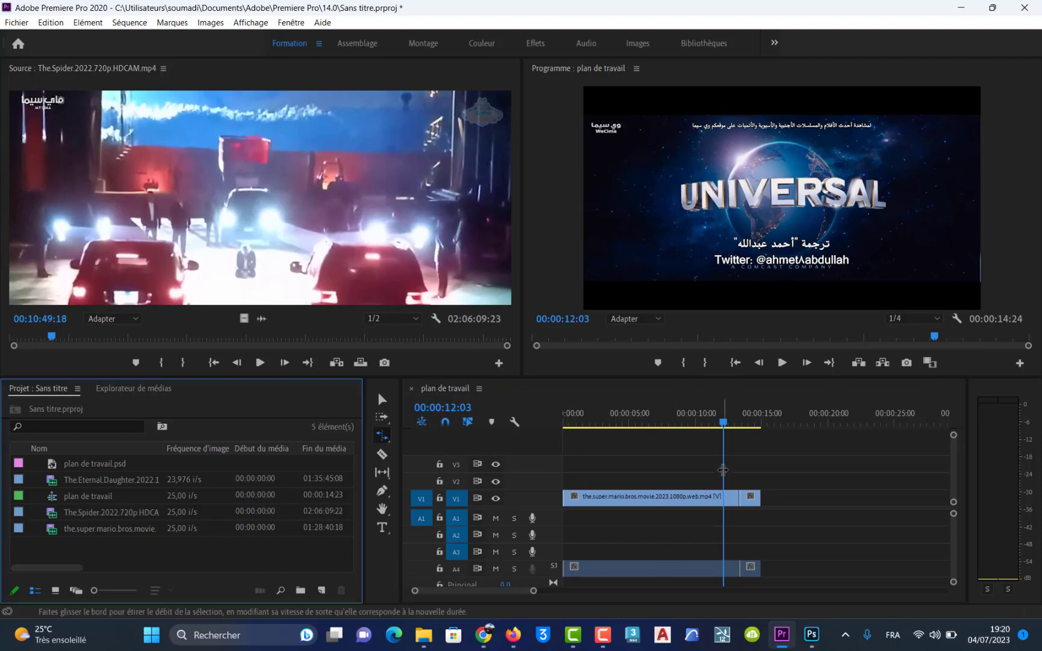
drag(724, 426, 742, 428)
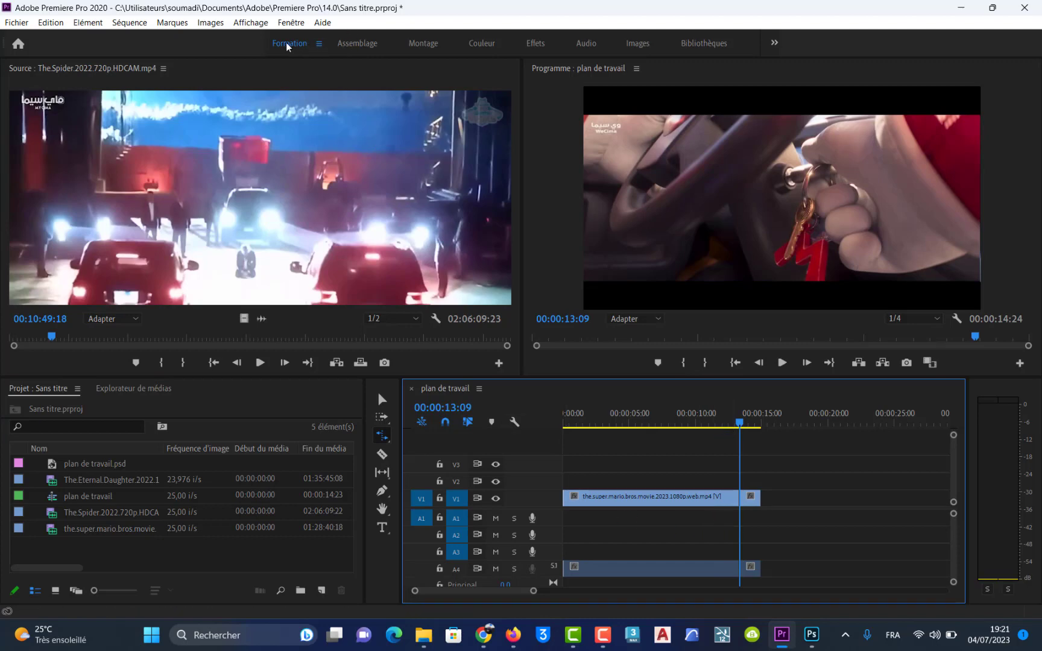
- Switch to the Couleur workspace and select the second excerpt, with the sequence playhead at 00:00:14:02
click(358, 44)
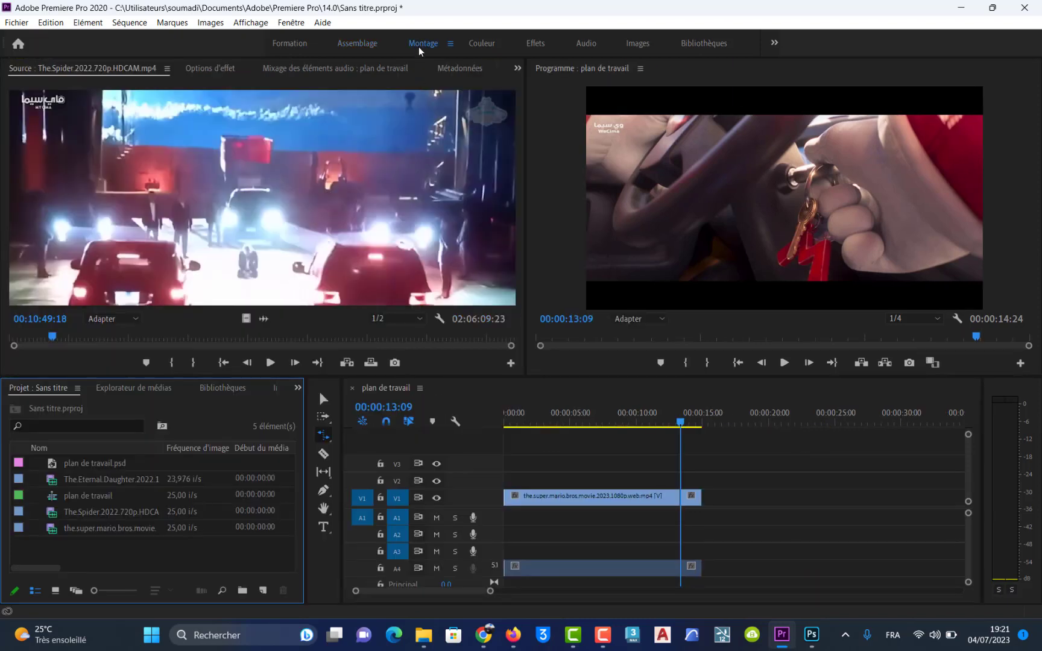
click(481, 44)
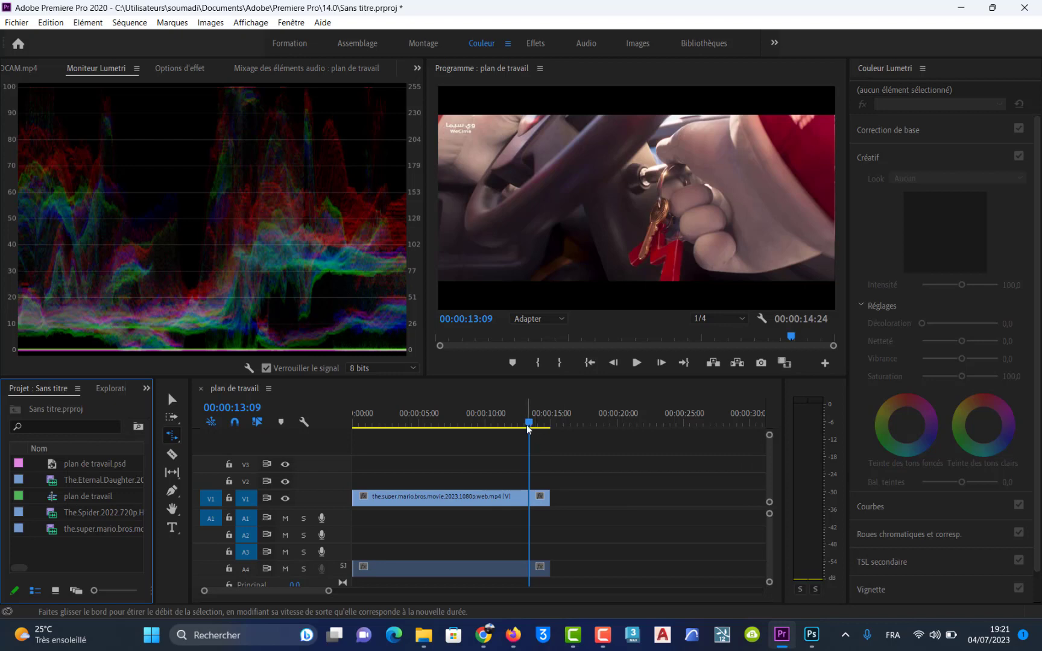
drag(528, 424, 511, 425)
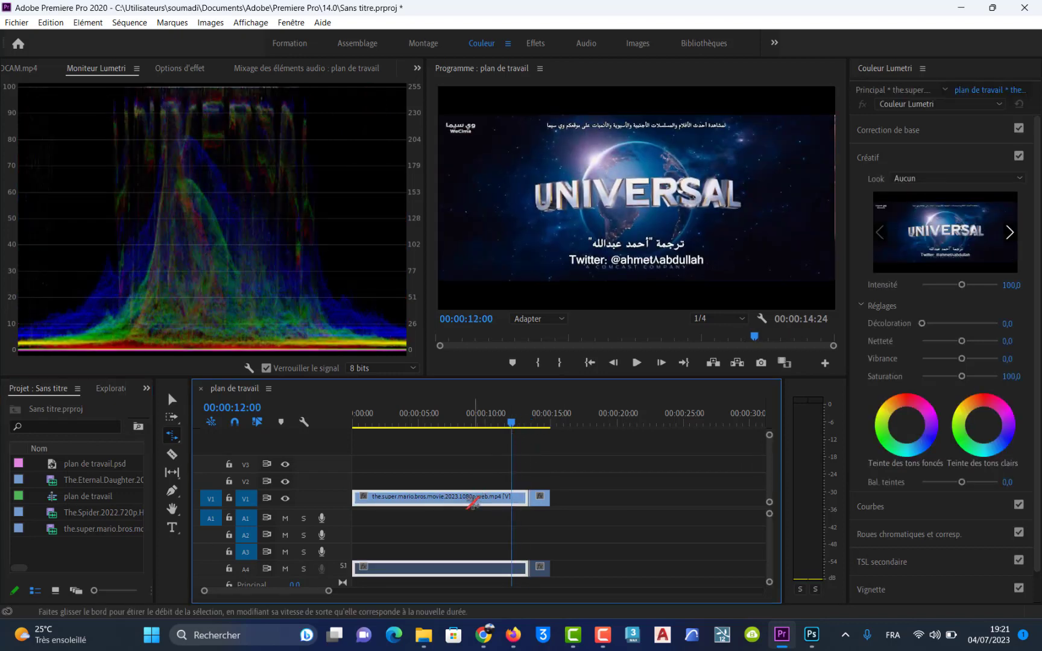
click(172, 399)
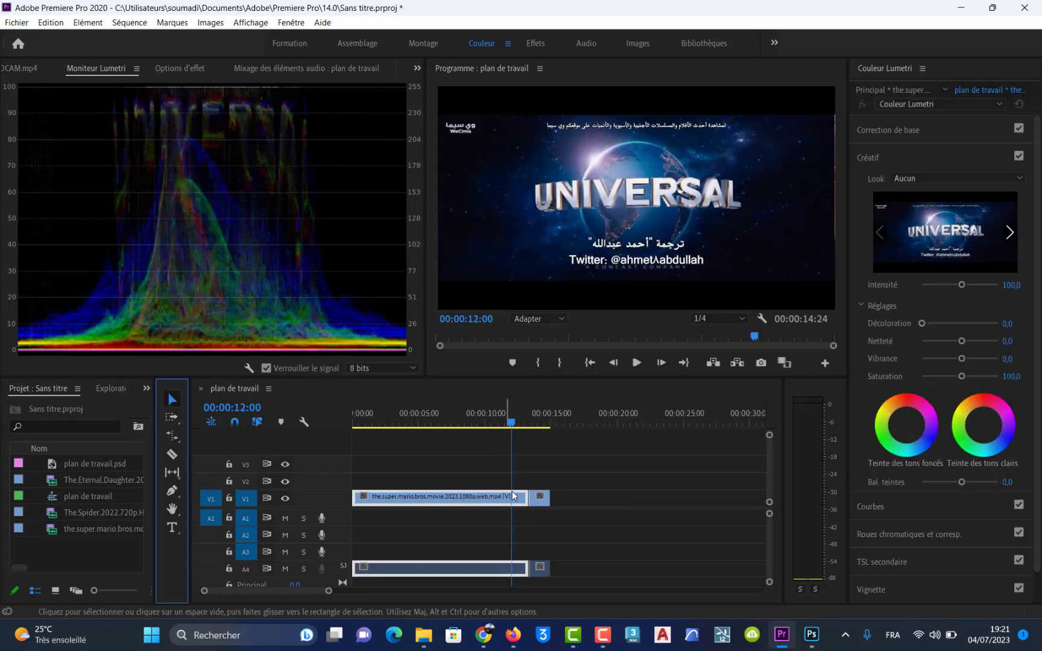
click(499, 502)
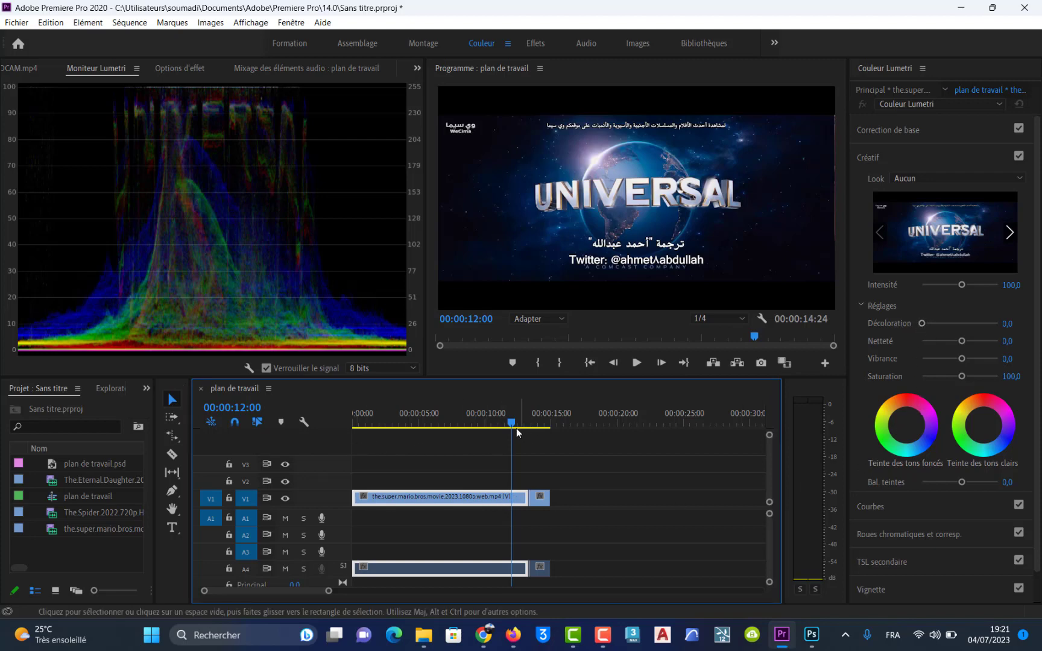
click(538, 422)
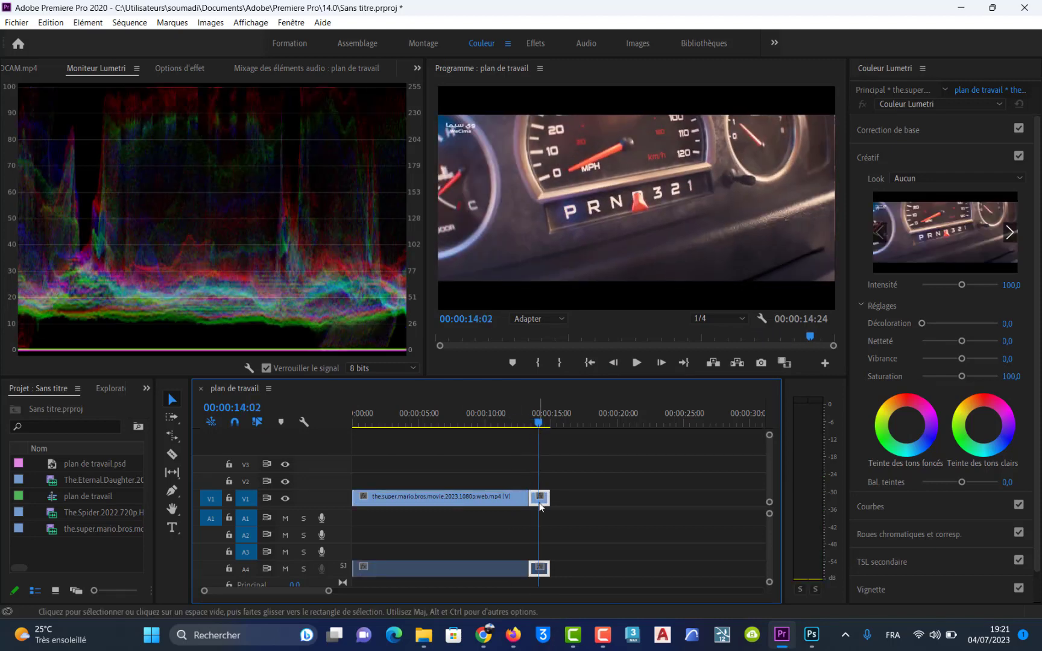
- Tint the second excerpt's shadows blue-violet and set its Lumetri creative saturation to 81.4
click(907, 428)
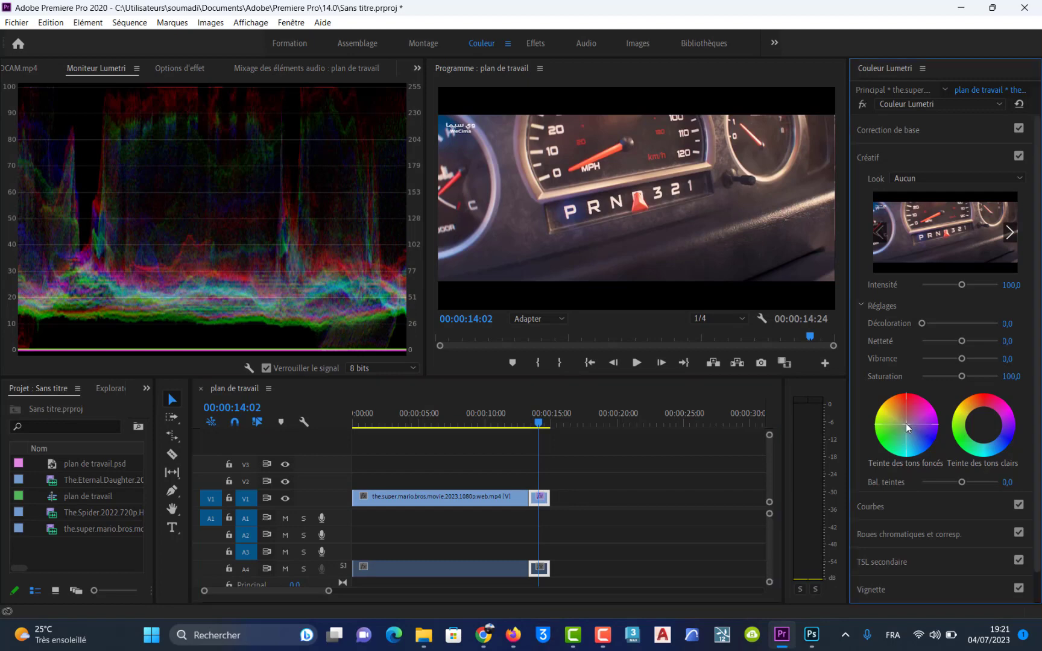
drag(907, 422, 902, 437)
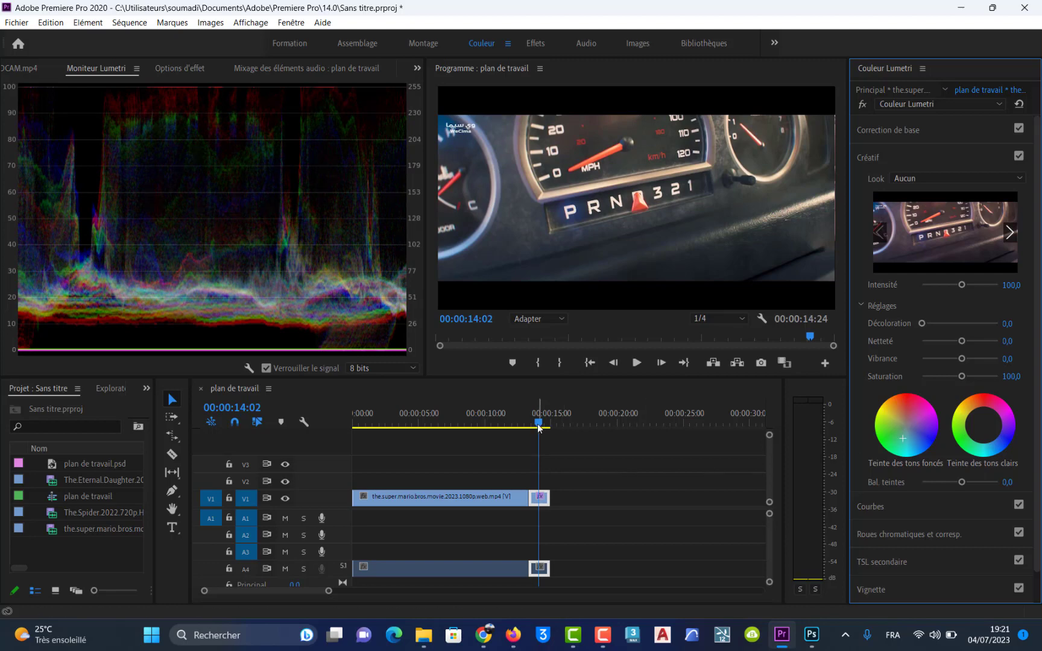
drag(538, 427, 527, 426)
drag(894, 420, 922, 433)
mouse_move(921, 433)
mouse_down()
mouse_move(893, 431)
mouse_move(920, 434)
mouse_up()
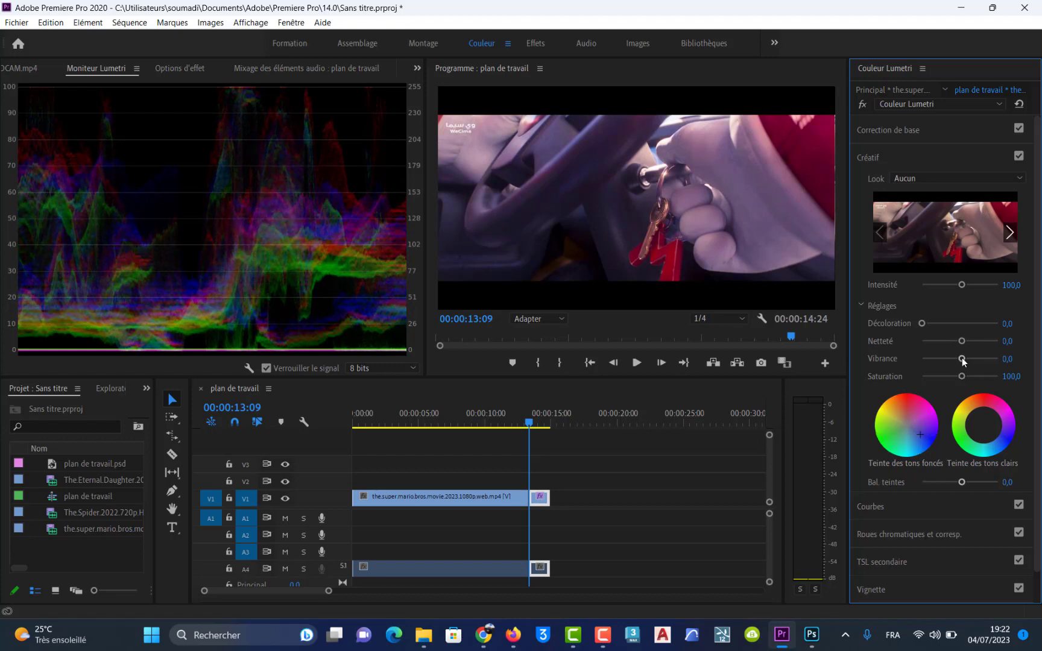
mouse_move(962, 378)
mouse_down()
mouse_move(942, 377)
mouse_move(953, 376)
mouse_up()
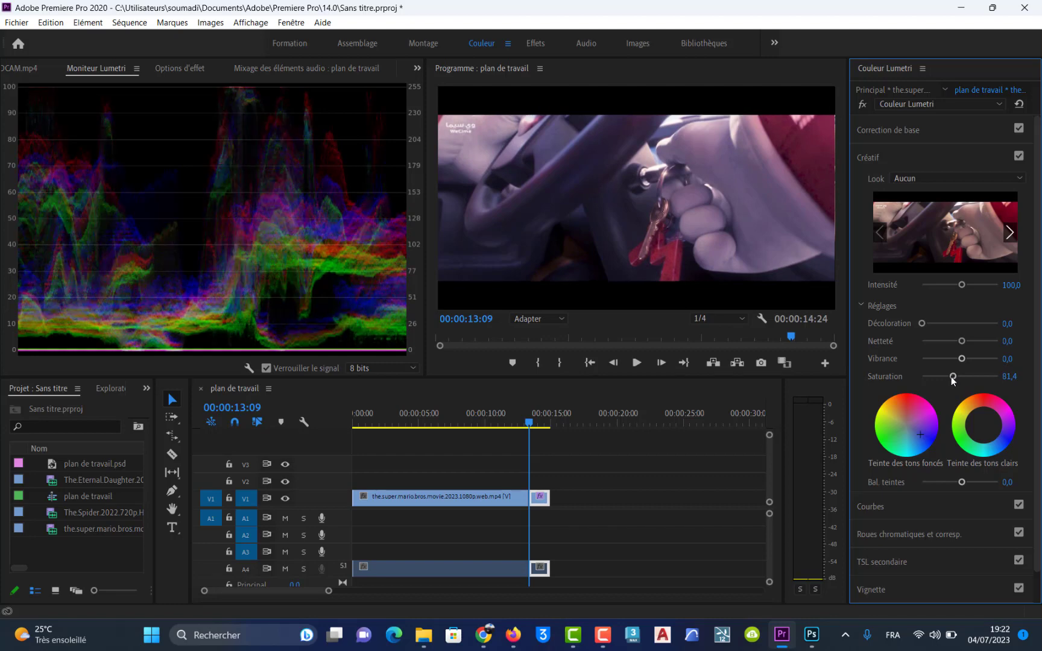
- Switch to the Effets workspace, look through the effect categories and expand the Transitions vidéo folder
click(534, 43)
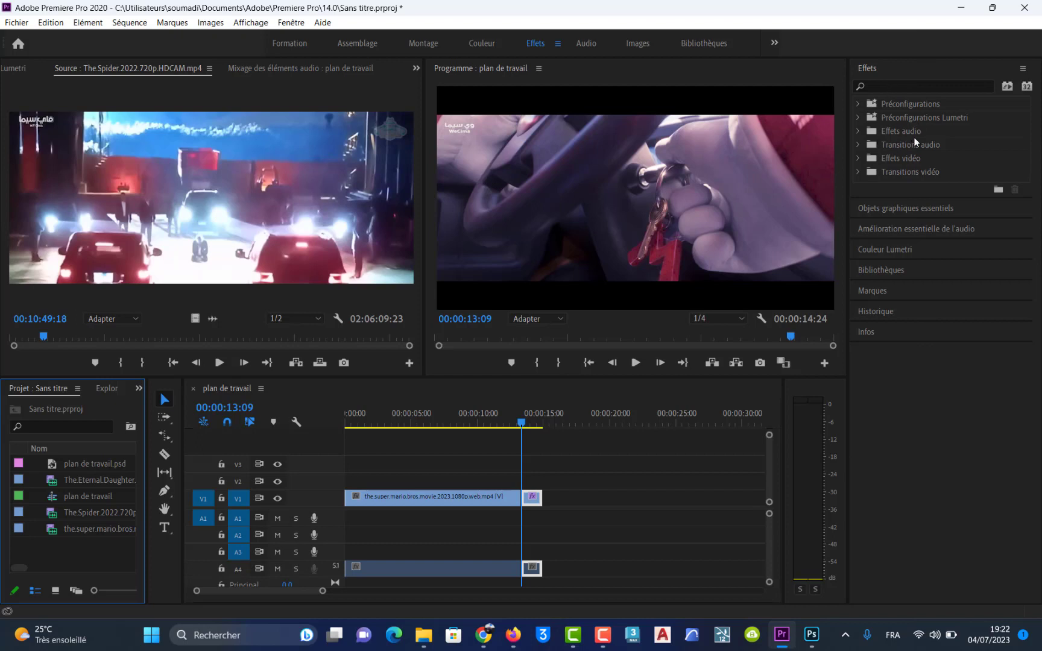
click(856, 157)
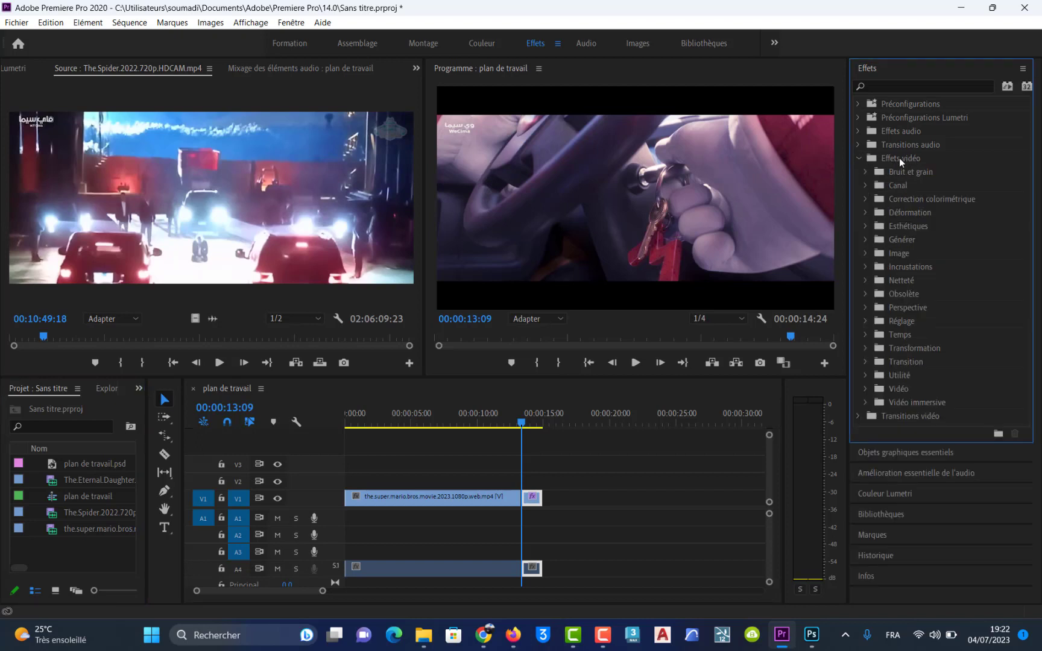
click(855, 144)
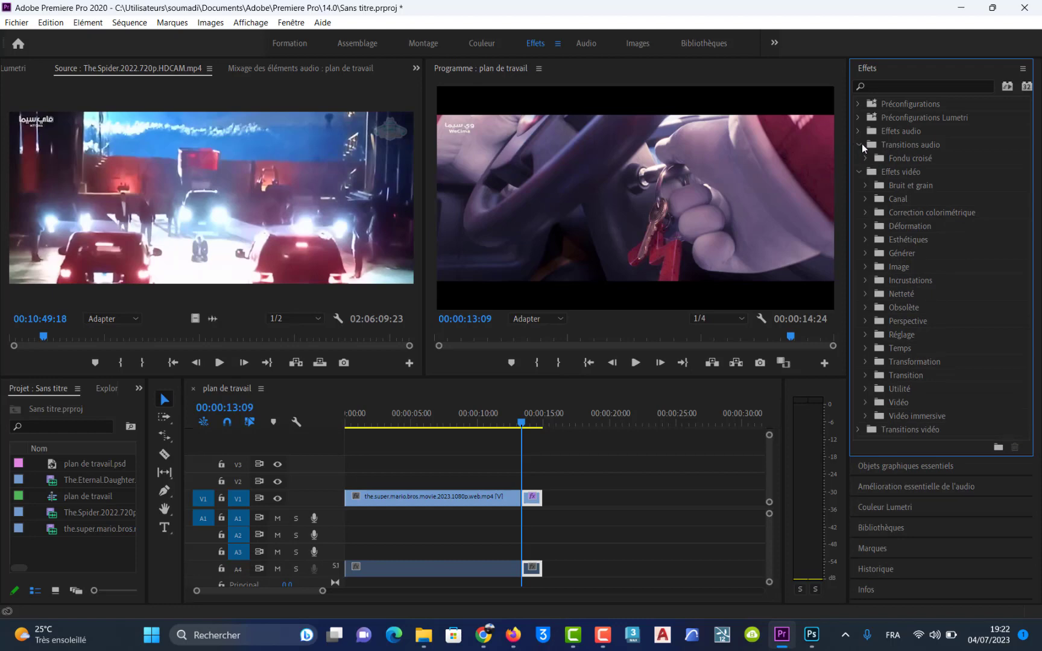
click(862, 145)
click(858, 158)
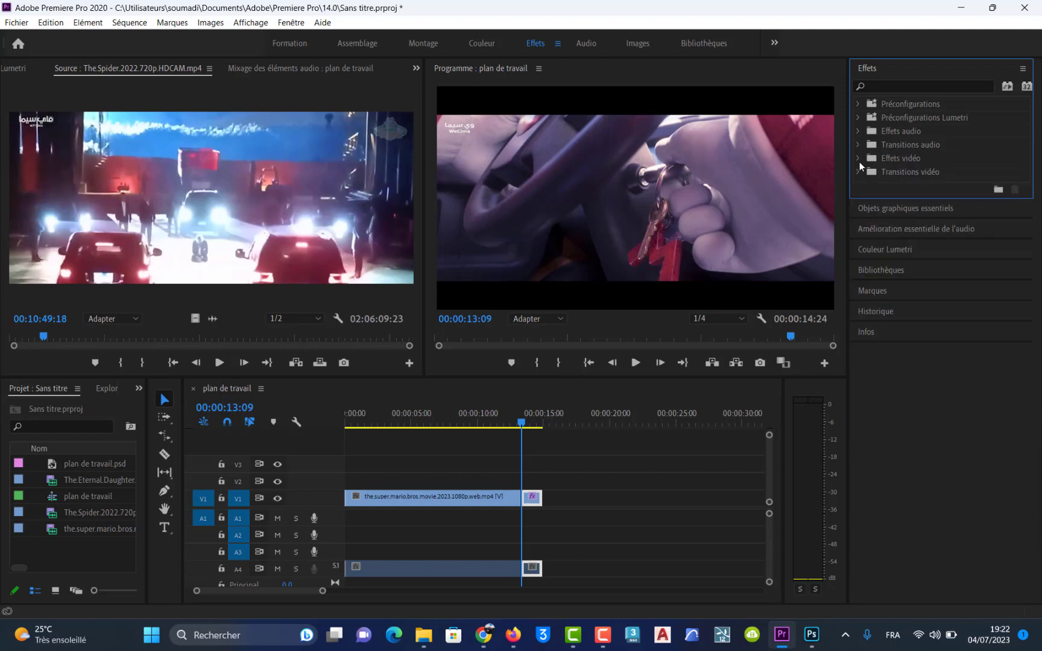
click(857, 173)
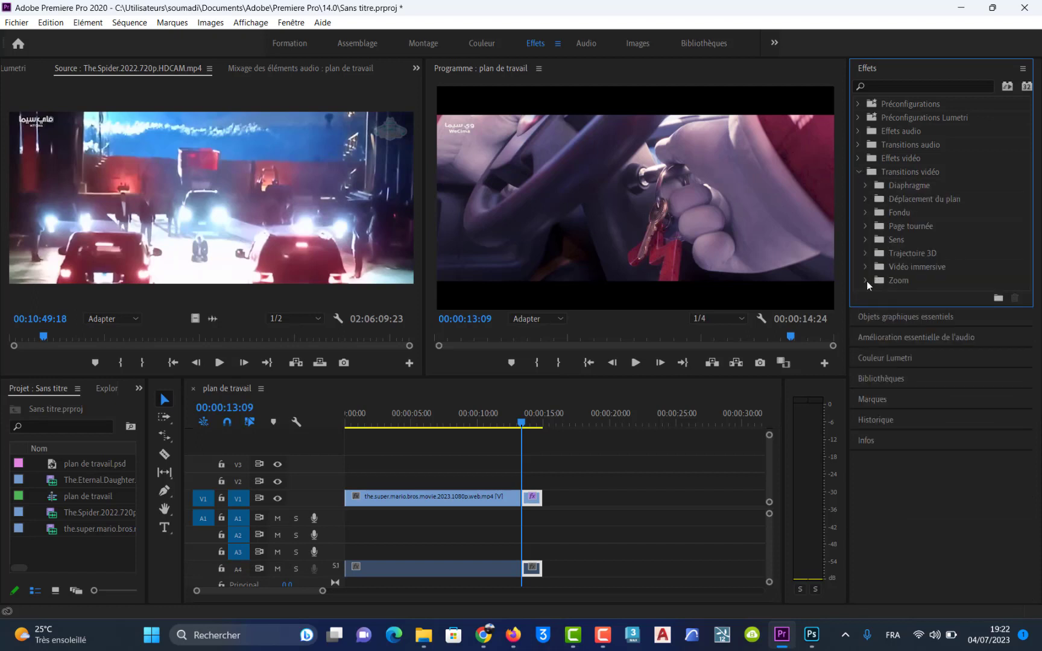
- Apply the Fondu enchaîné transition at the cut between the two excerpts and play it back
click(862, 212)
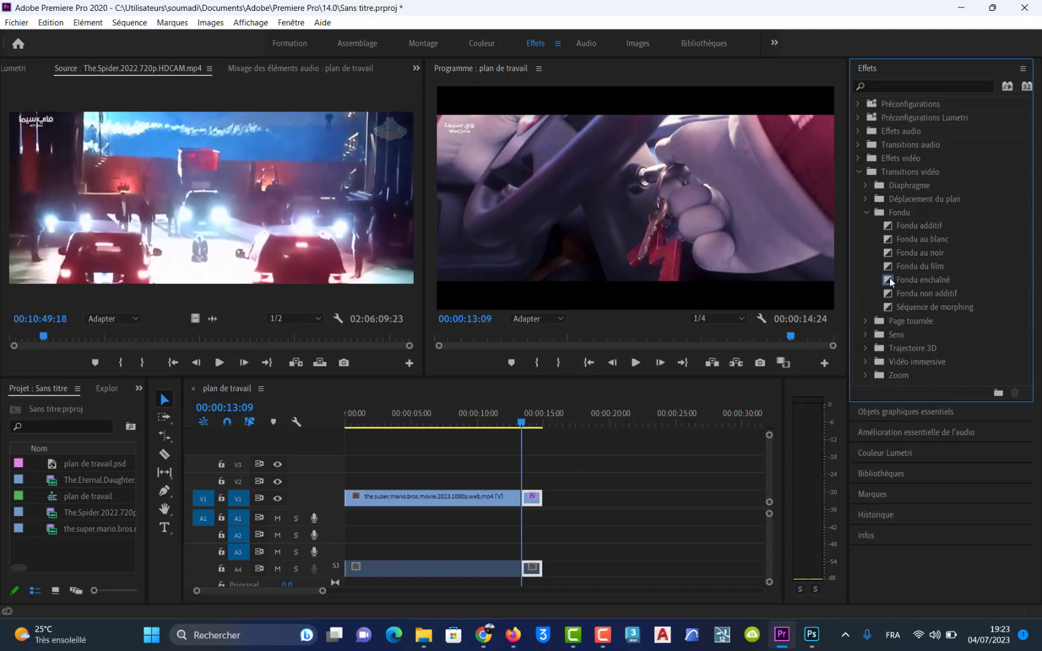
drag(890, 278, 524, 499)
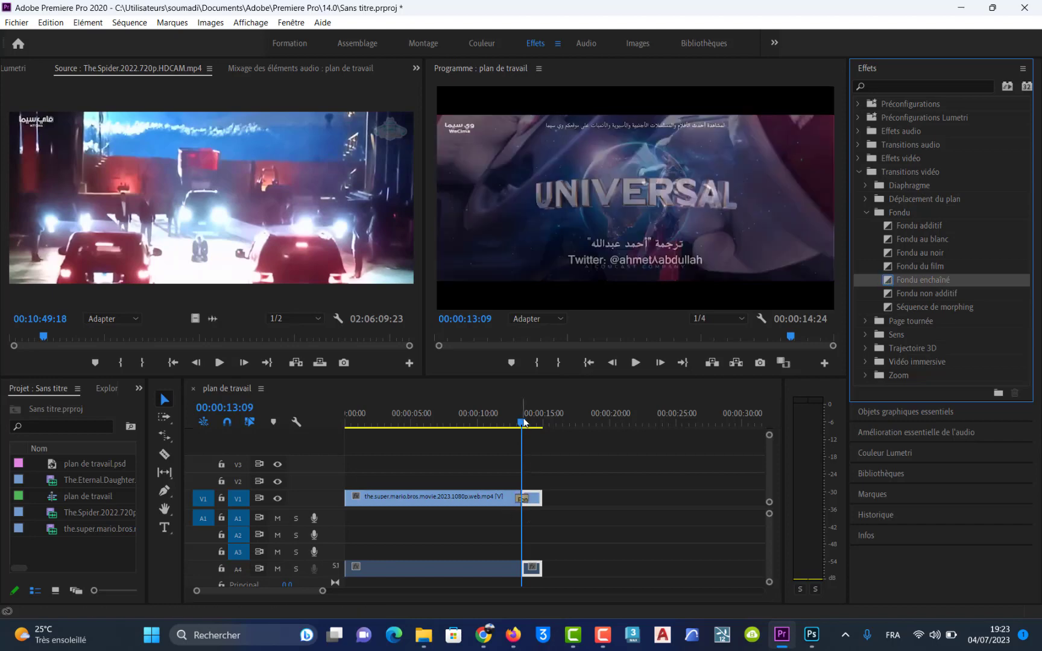
drag(522, 422, 509, 423)
key(space)
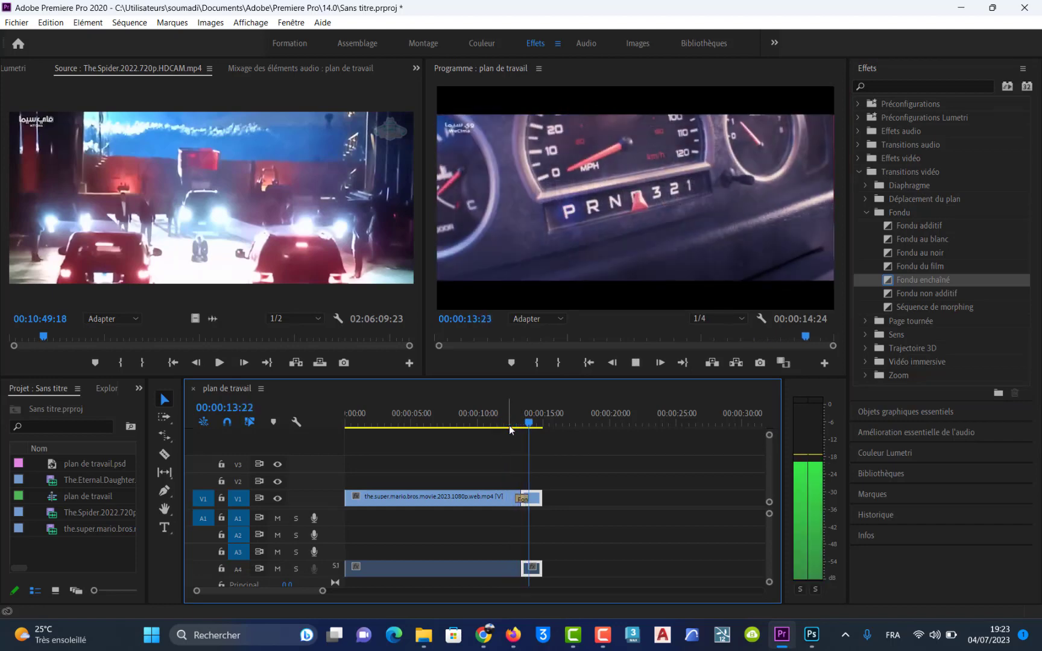
key(space)
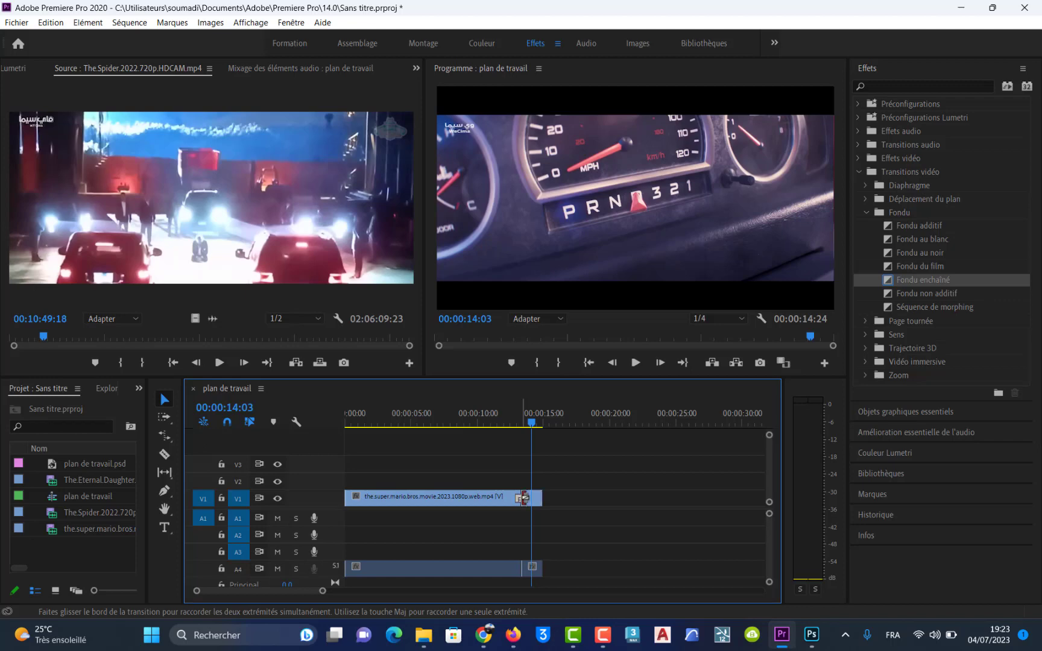
- Remove the Fondu enchaîné transition from the cut between the two excerpts and expand the Trajectoire 3D transitions folder
click(531, 422)
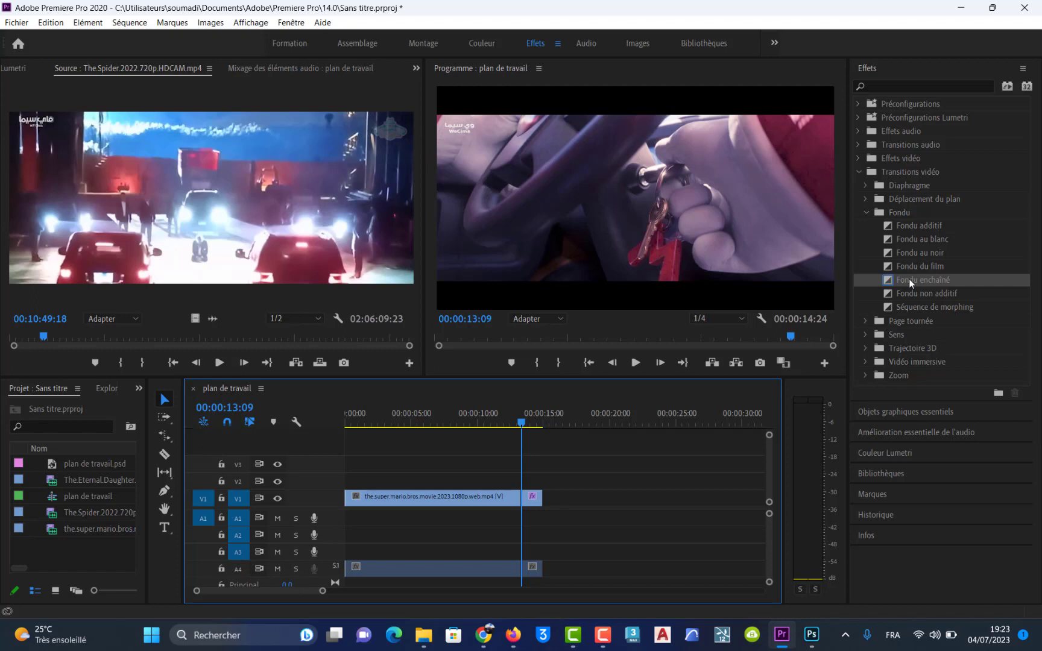
click(948, 320)
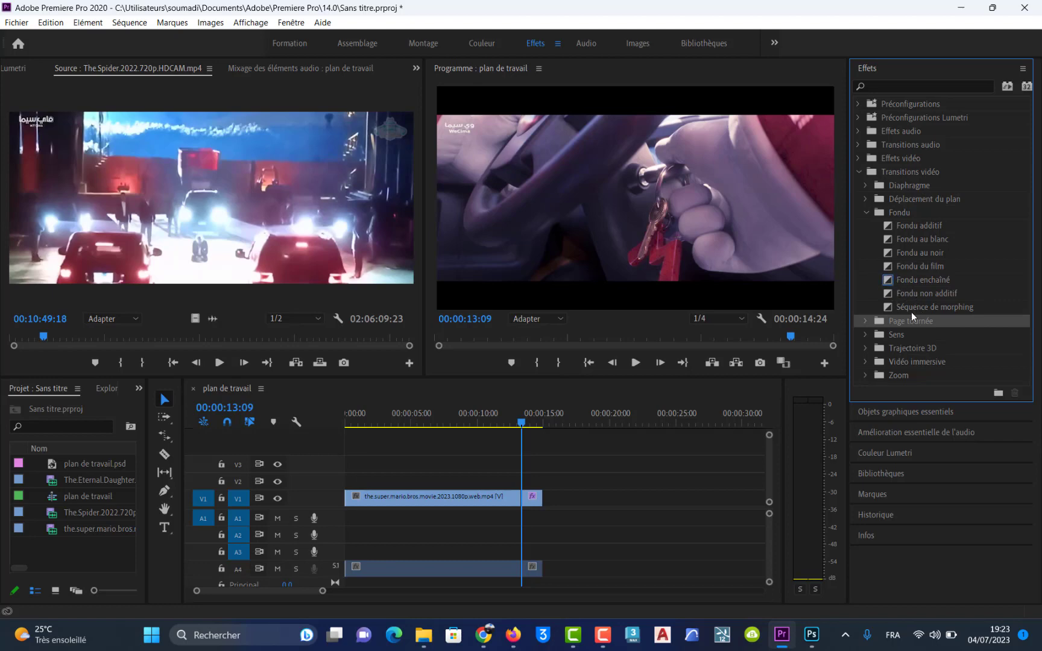
click(865, 212)
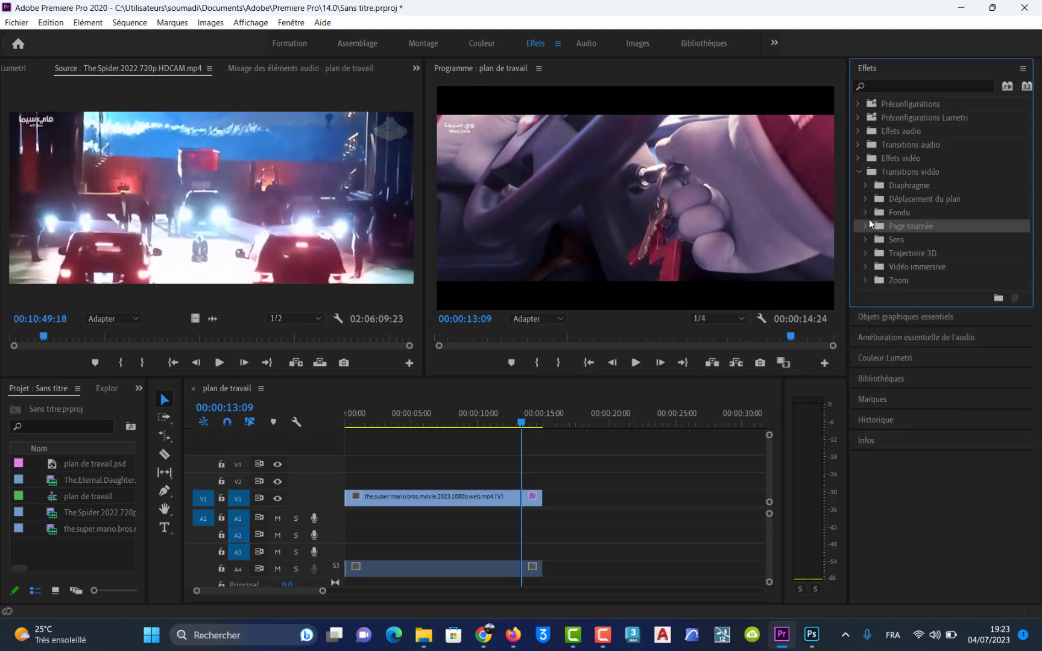
click(865, 253)
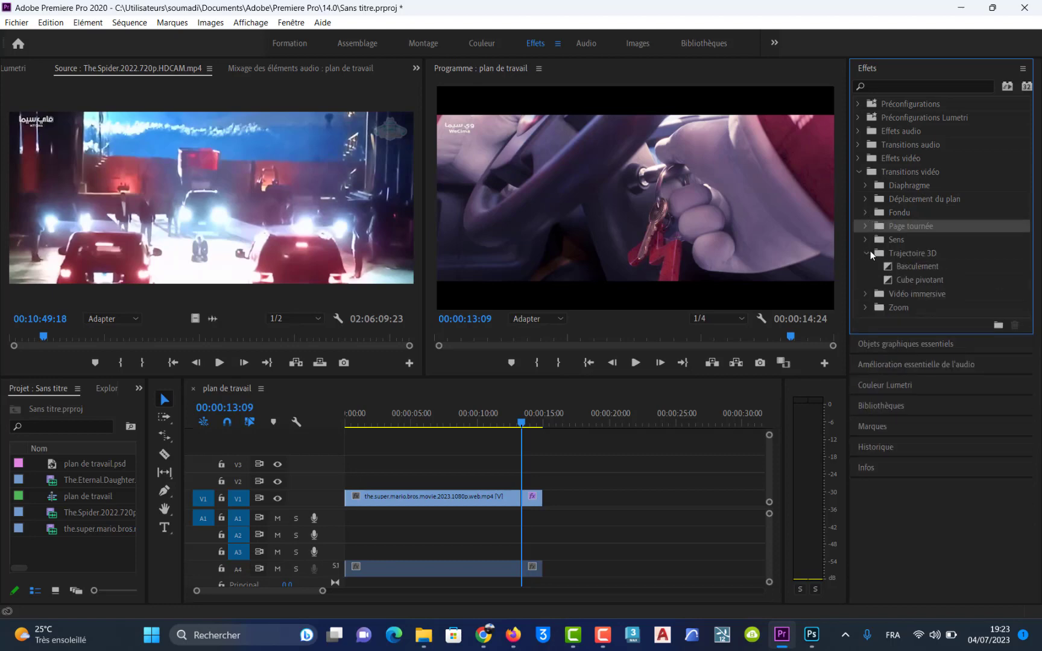
- Apply the Basculement transition at the cut between the two excerpts and play it back
drag(887, 265, 523, 499)
drag(522, 427, 507, 425)
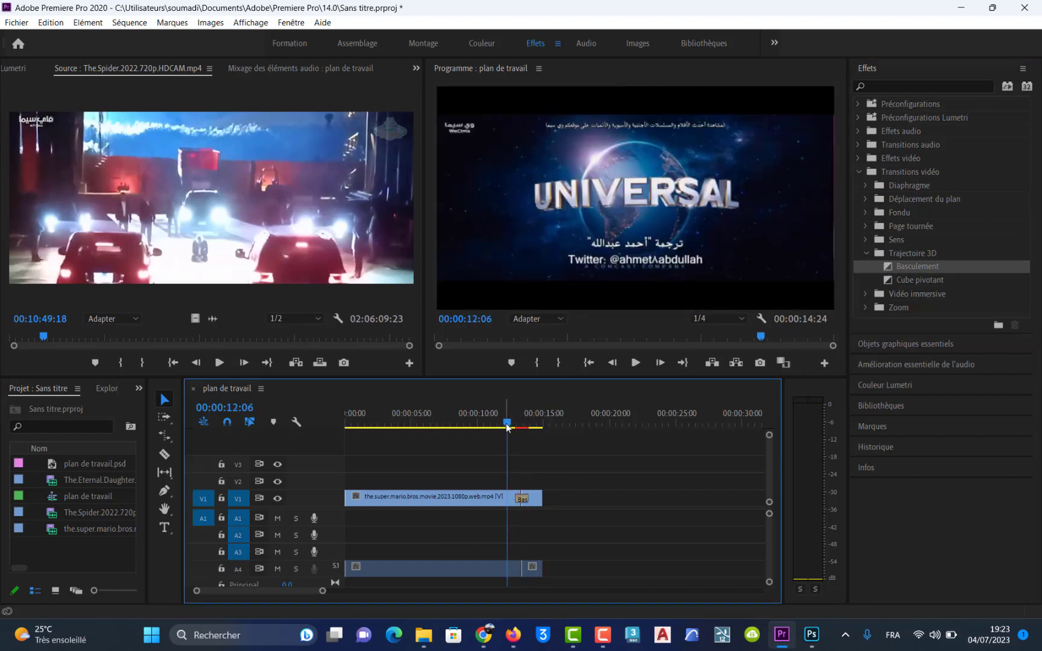
key(space)
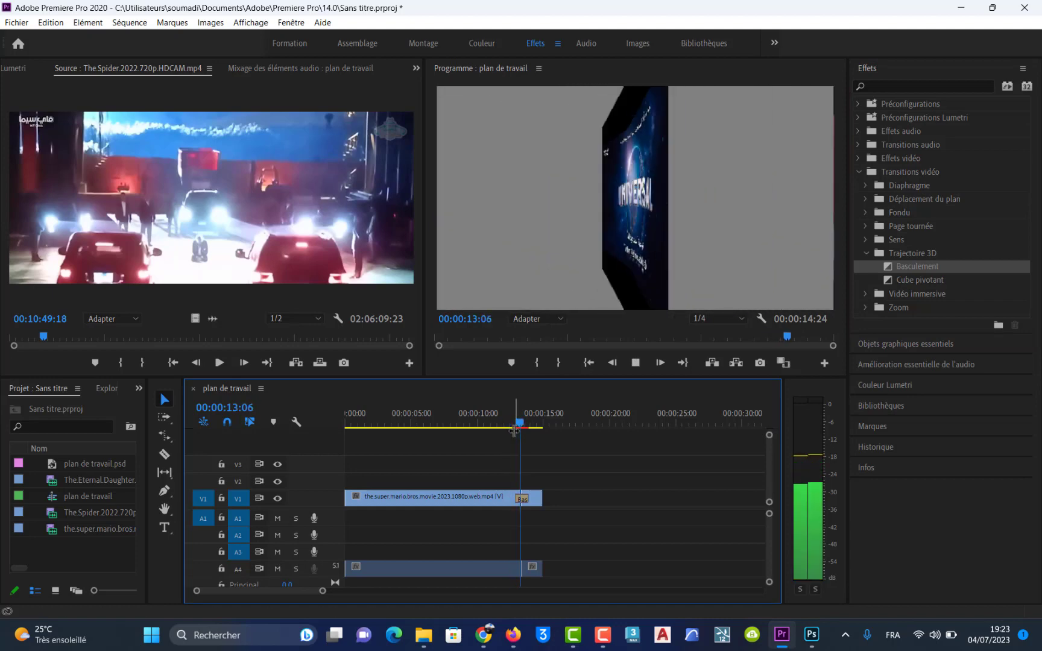
key(space)
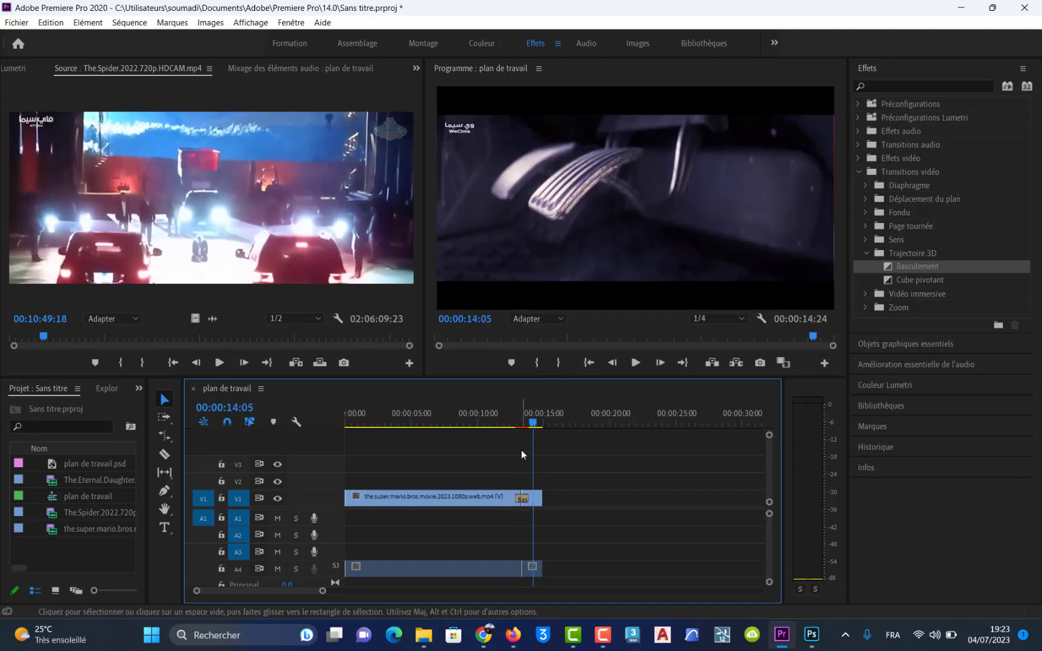
drag(533, 425, 517, 423)
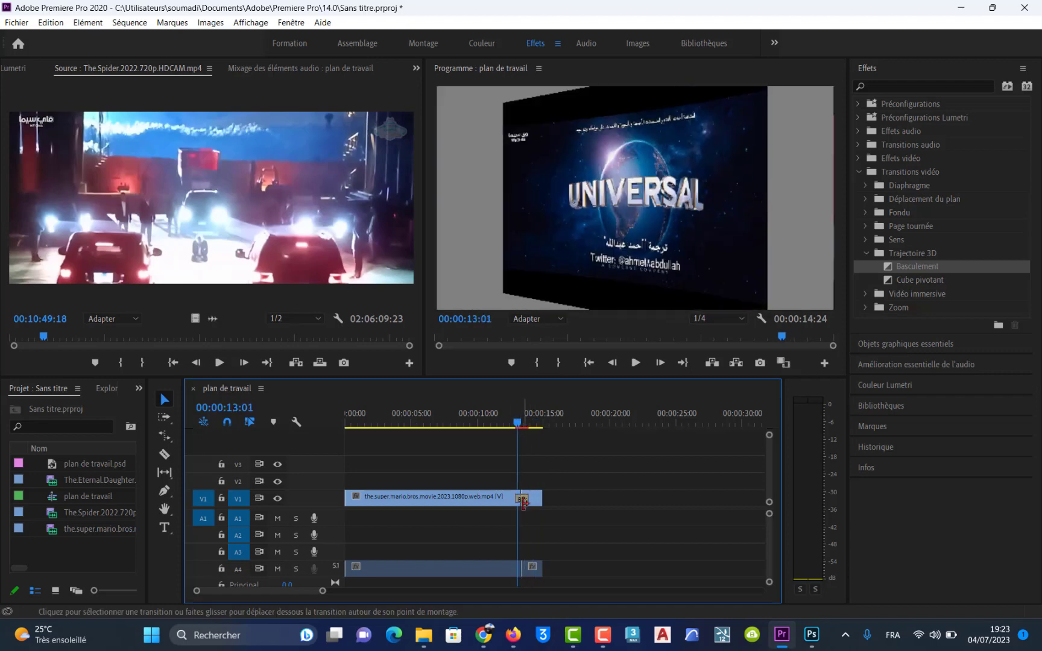
- Replace the Basculement transition at the cut with Cube pivotant and play it back
click(523, 501)
key(Delete)
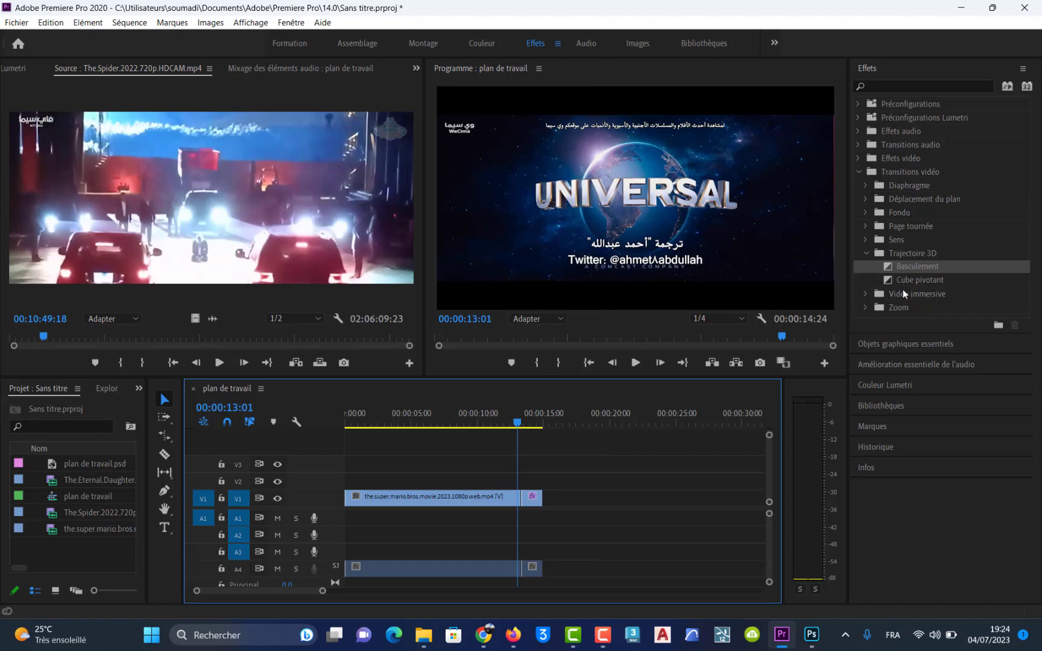
drag(878, 281, 517, 505)
drag(517, 423, 505, 427)
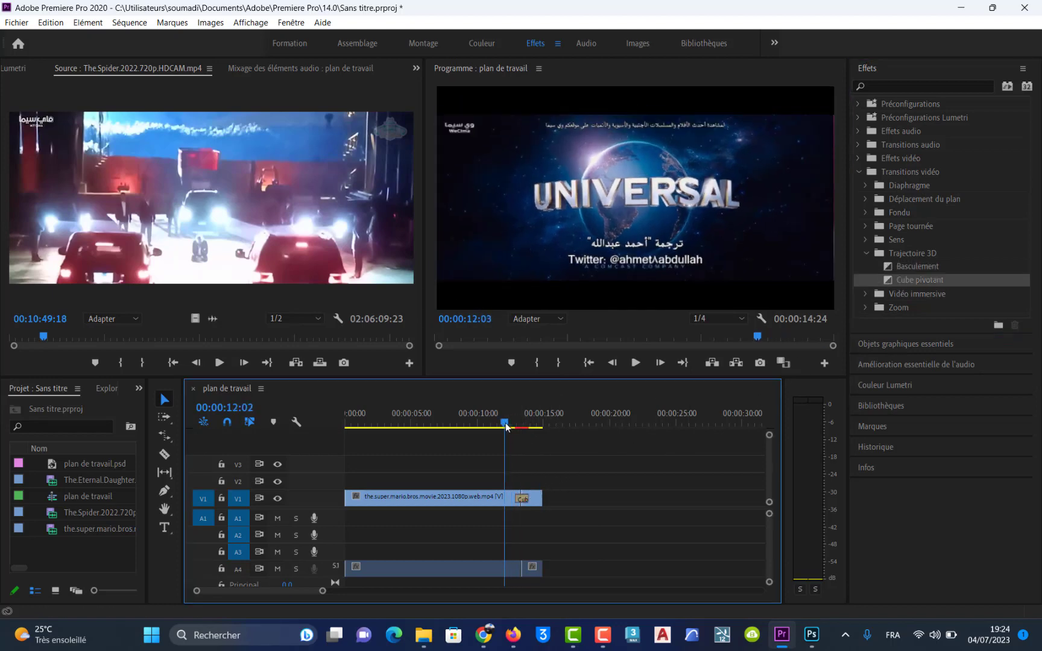
key(space)
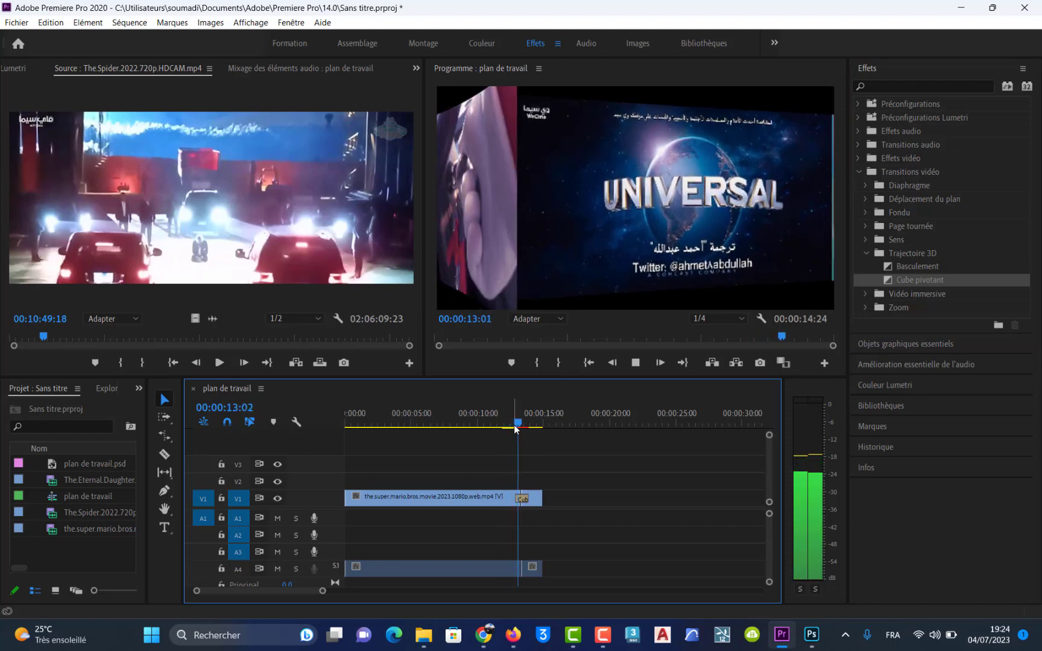
key(space)
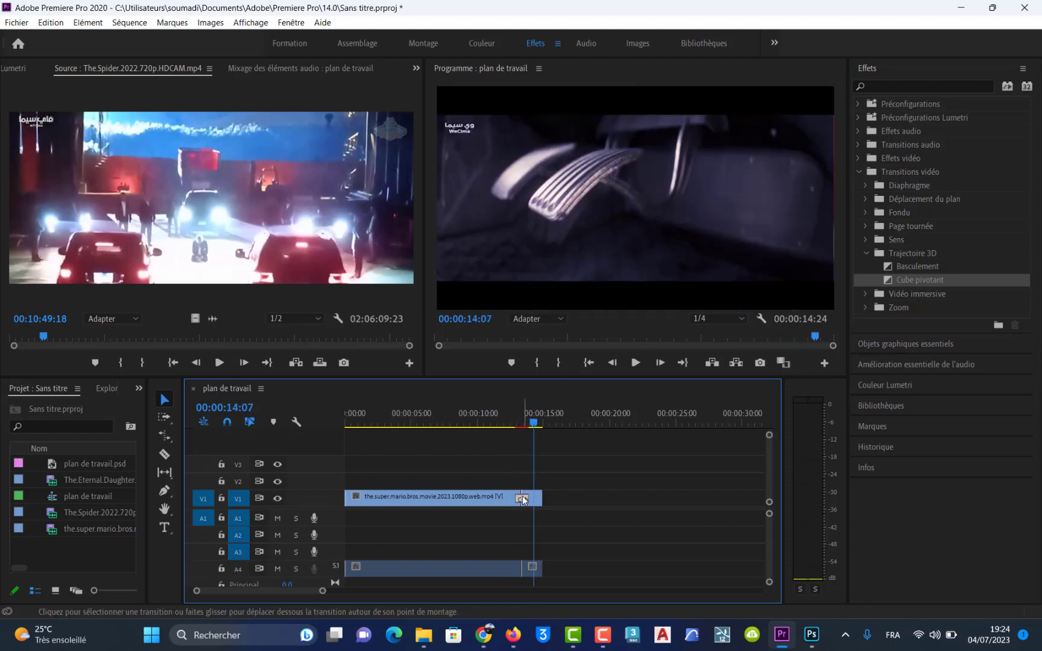
- Replace the Cube pivotant transition with Fondu enchaîné from the Fondu folder and preview the cut at 00:00:13:07
key(Delete)
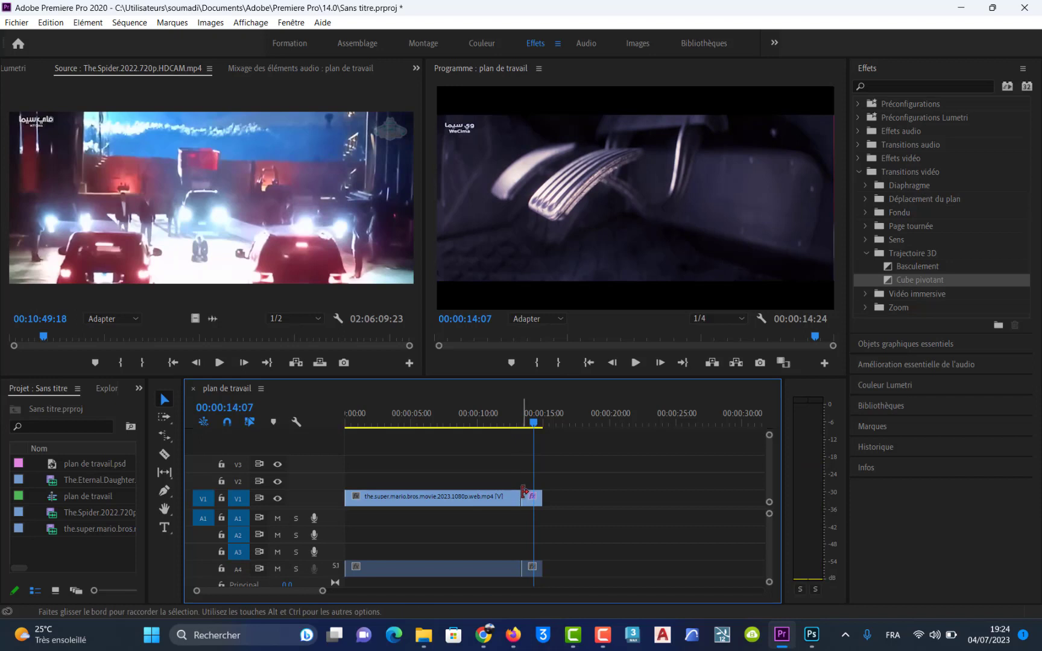
click(863, 212)
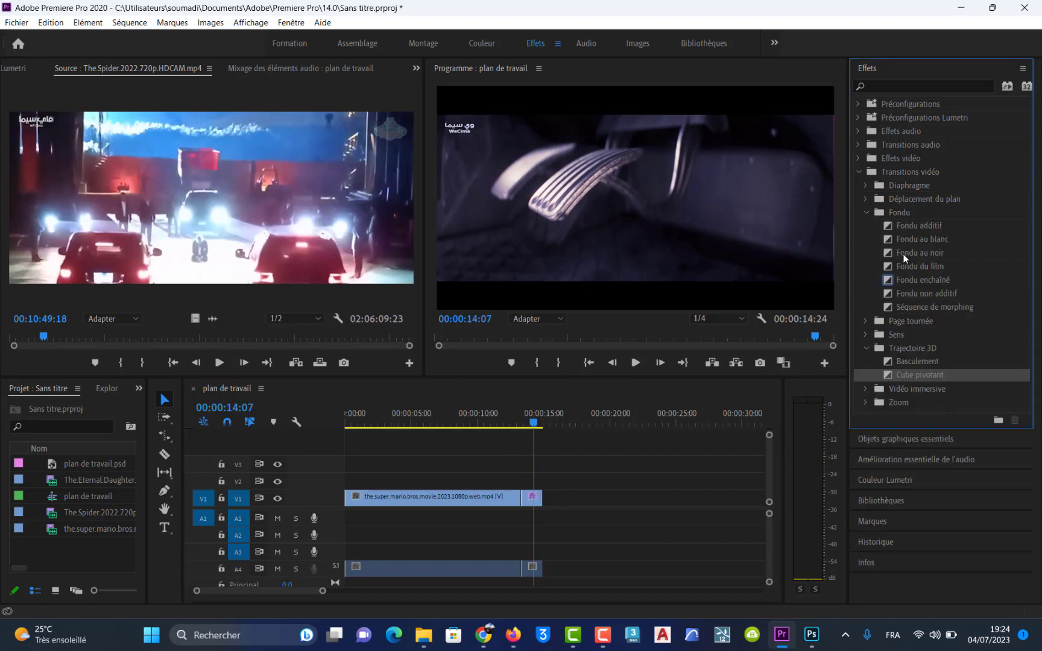
drag(889, 282, 521, 508)
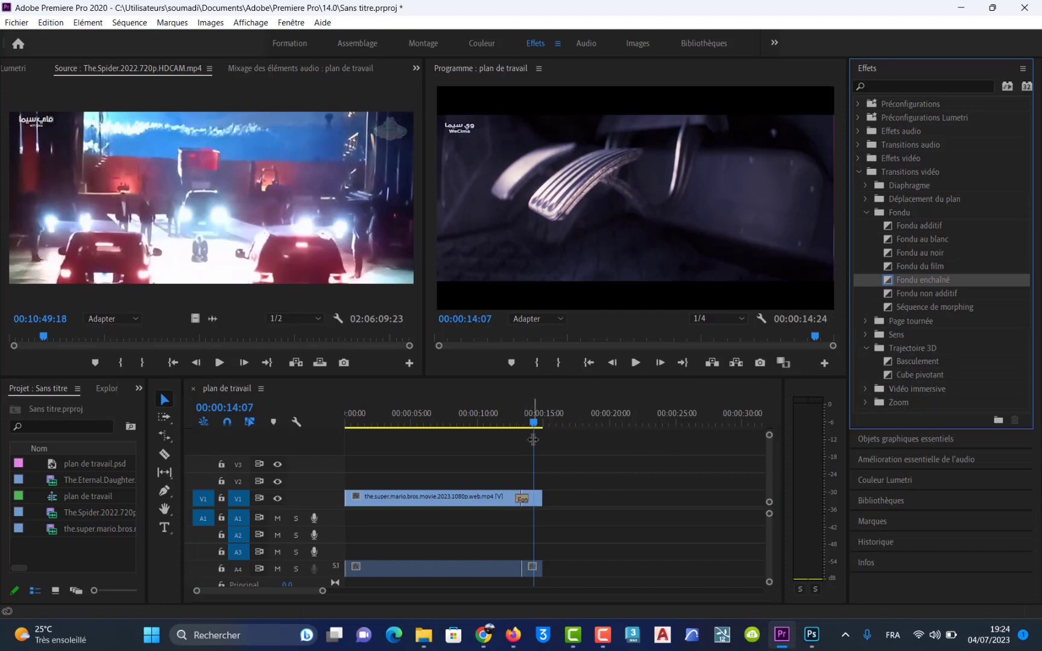
drag(535, 424, 522, 428)
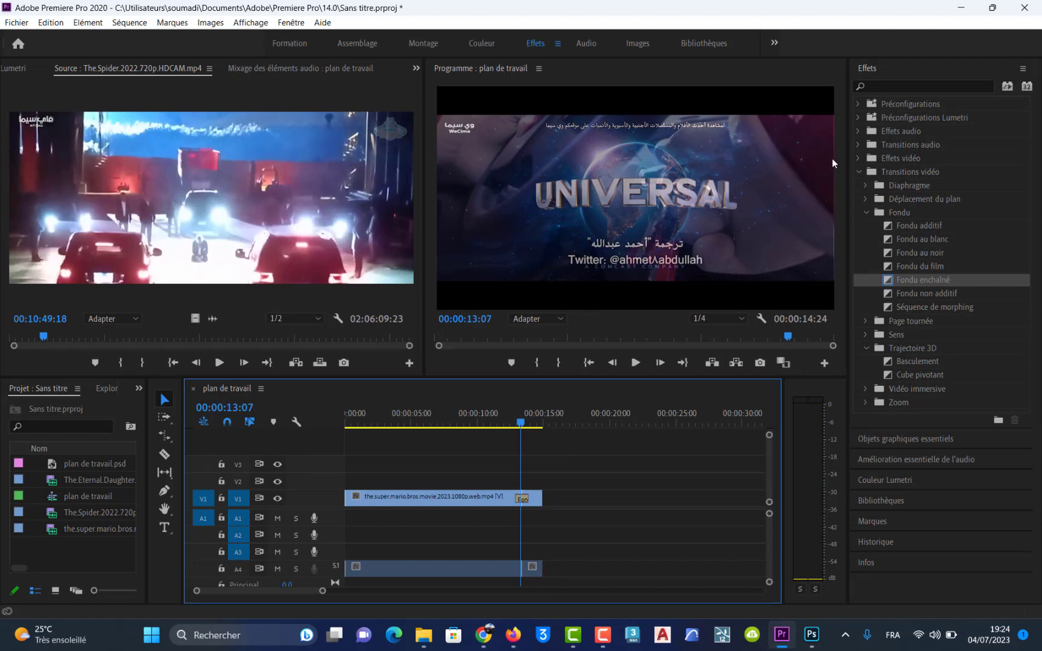
click(866, 212)
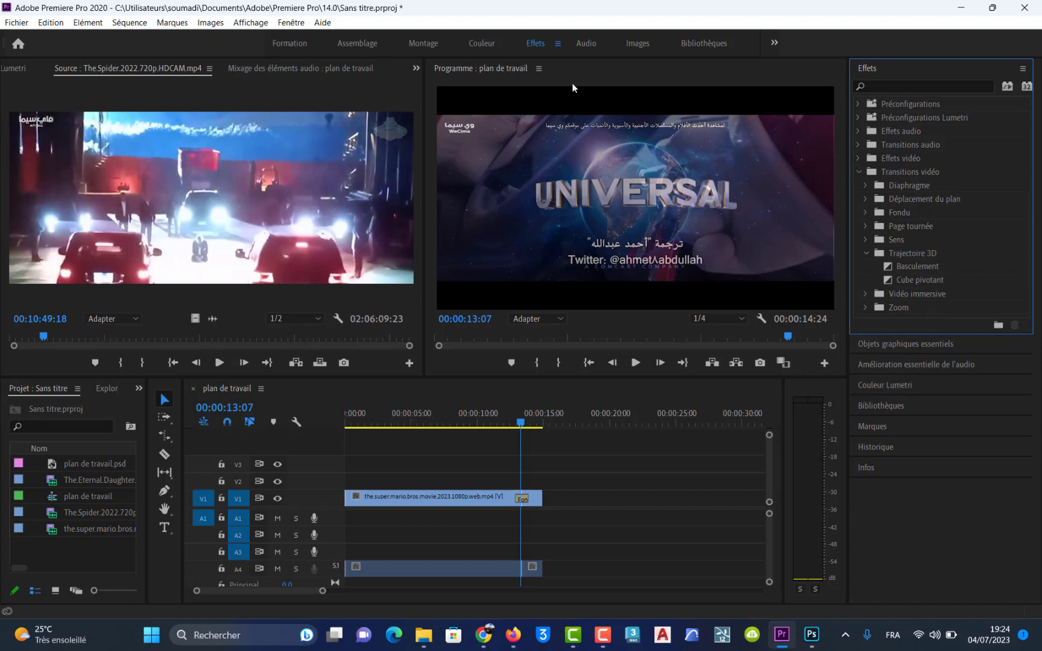
- Switch to the Images workspace and shift both excerpts together about 5 seconds 15 frames later on the timeline
click(637, 44)
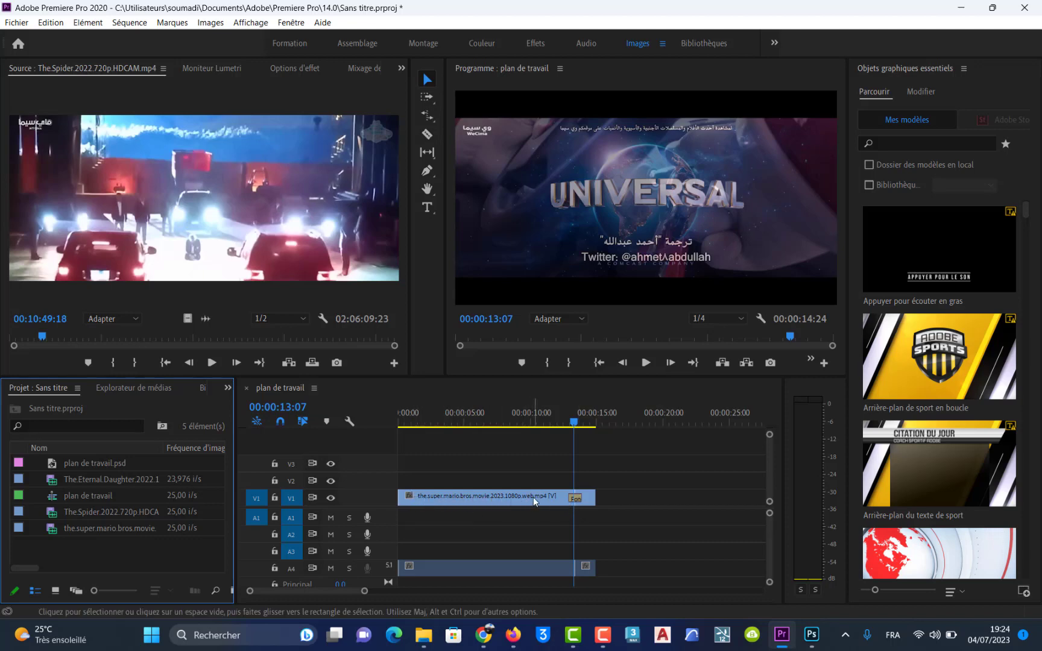
click(449, 498)
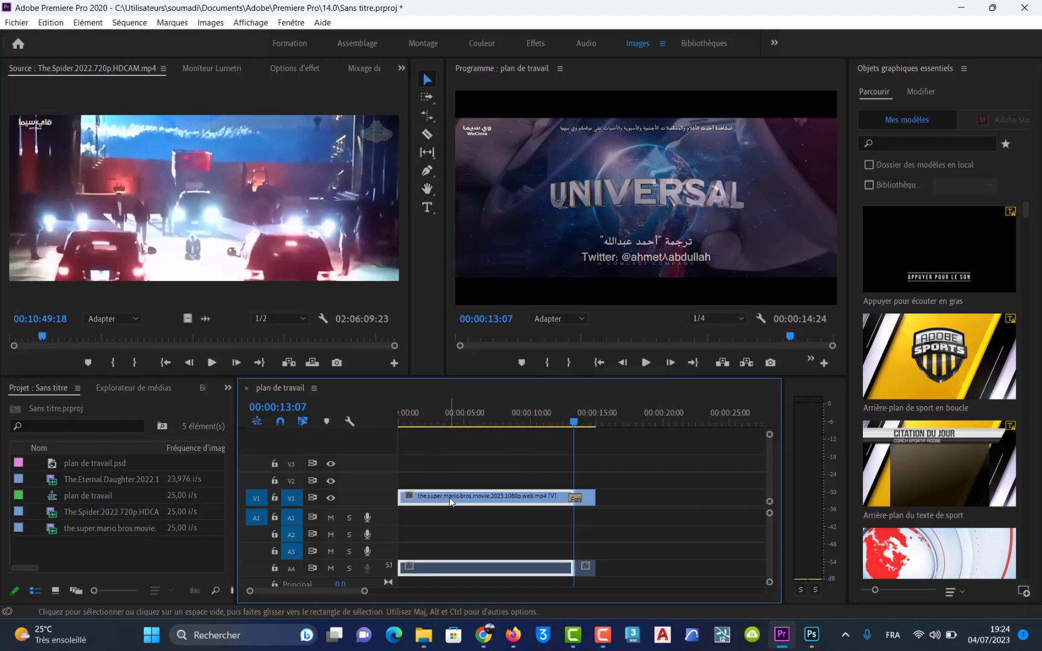
shift+click(589, 499)
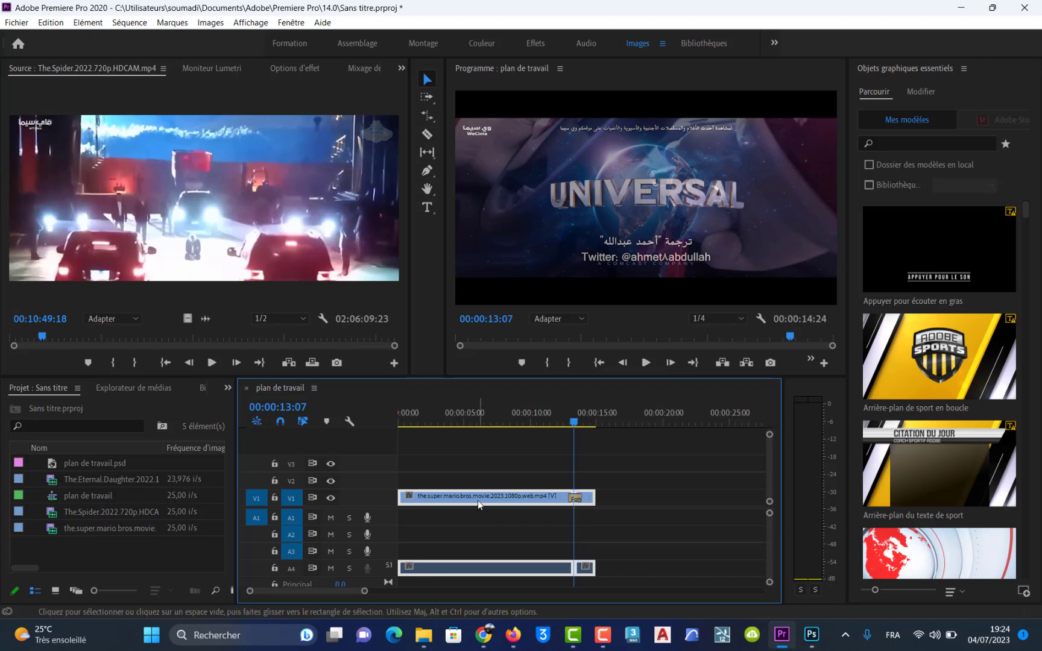
drag(477, 501, 551, 500)
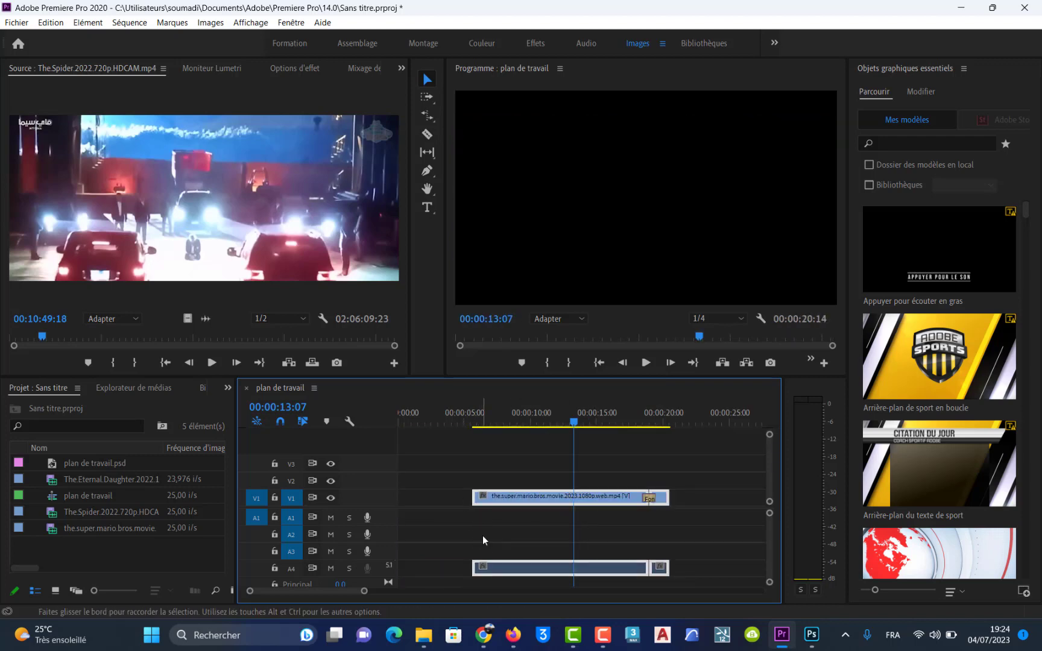
- Browse the graphics templates and add the Clap classique template at the start of video track V1
click(951, 366)
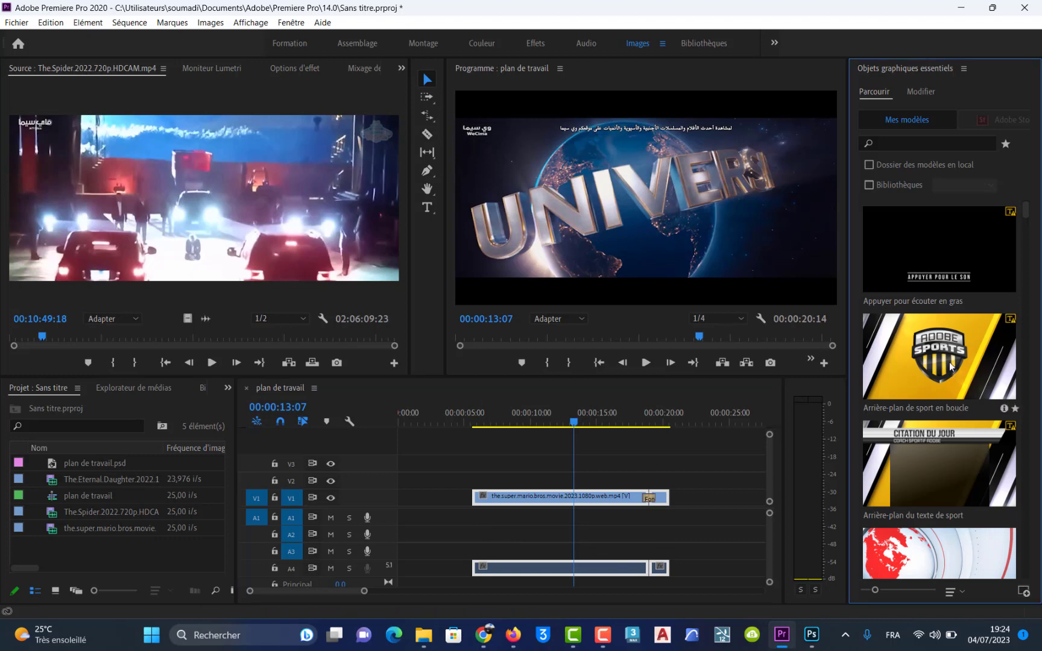
click(911, 541)
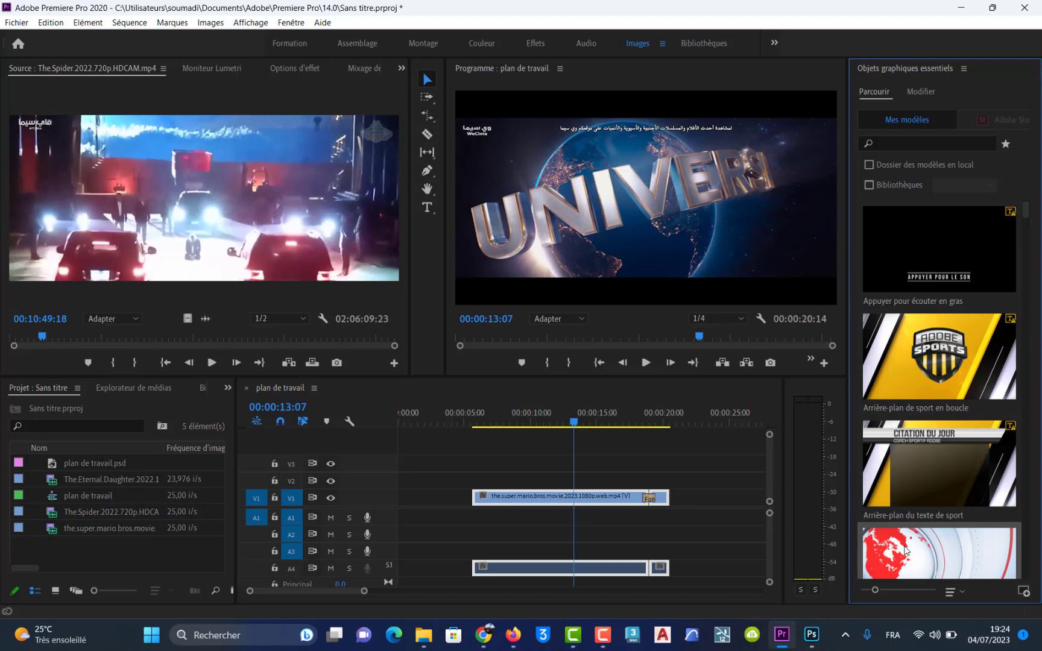
click(921, 93)
click(874, 93)
scroll(902, 487, down, 5)
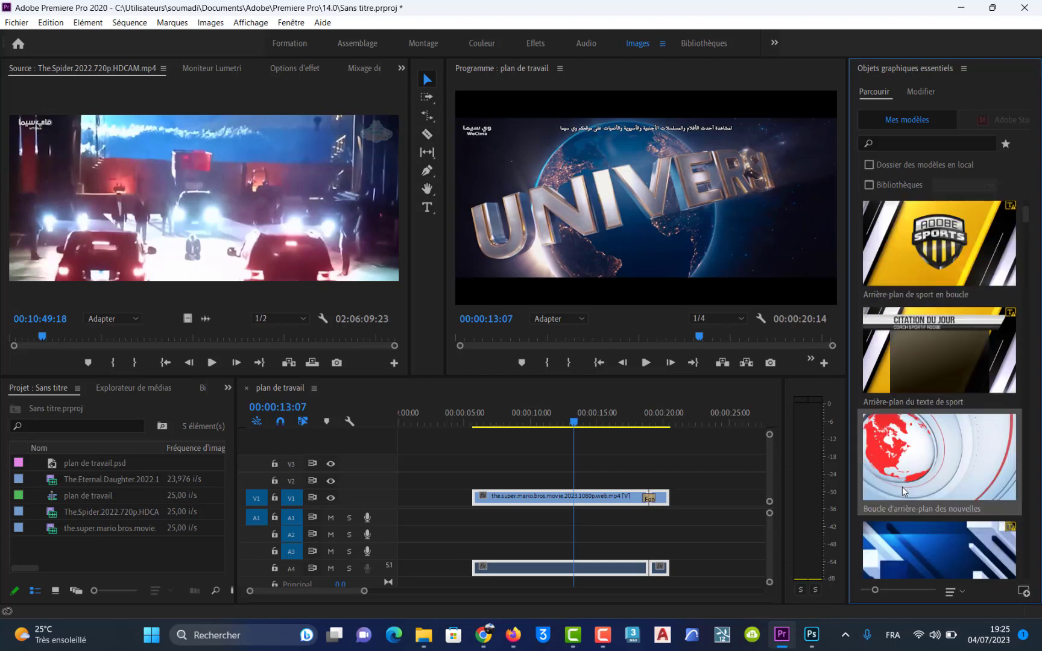
scroll(912, 456, up, 3)
scroll(921, 460, down, 6)
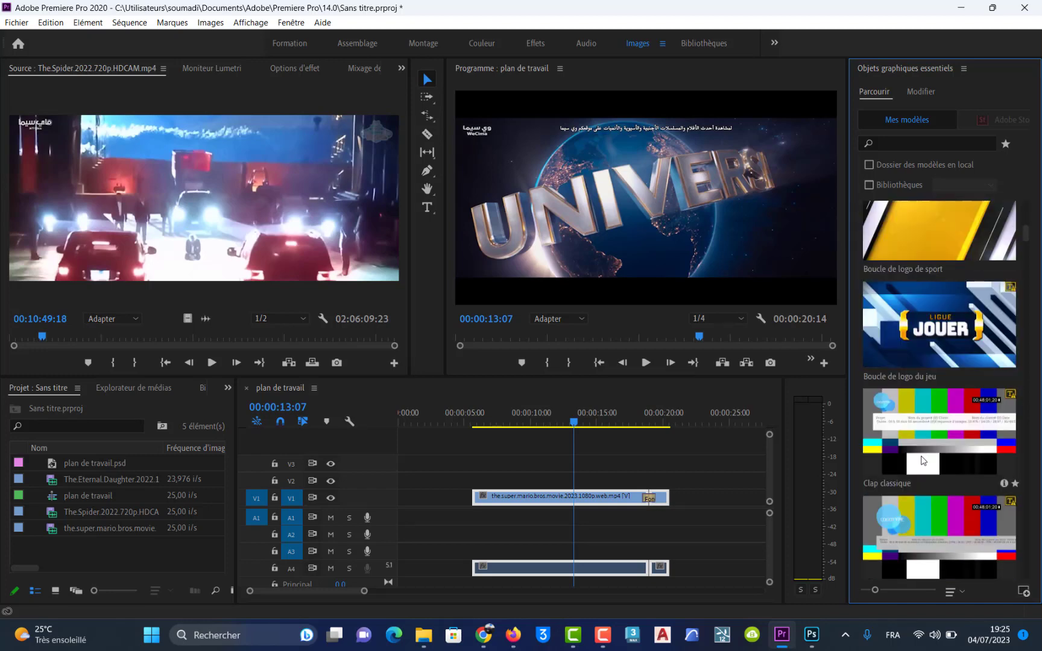
drag(929, 431, 404, 514)
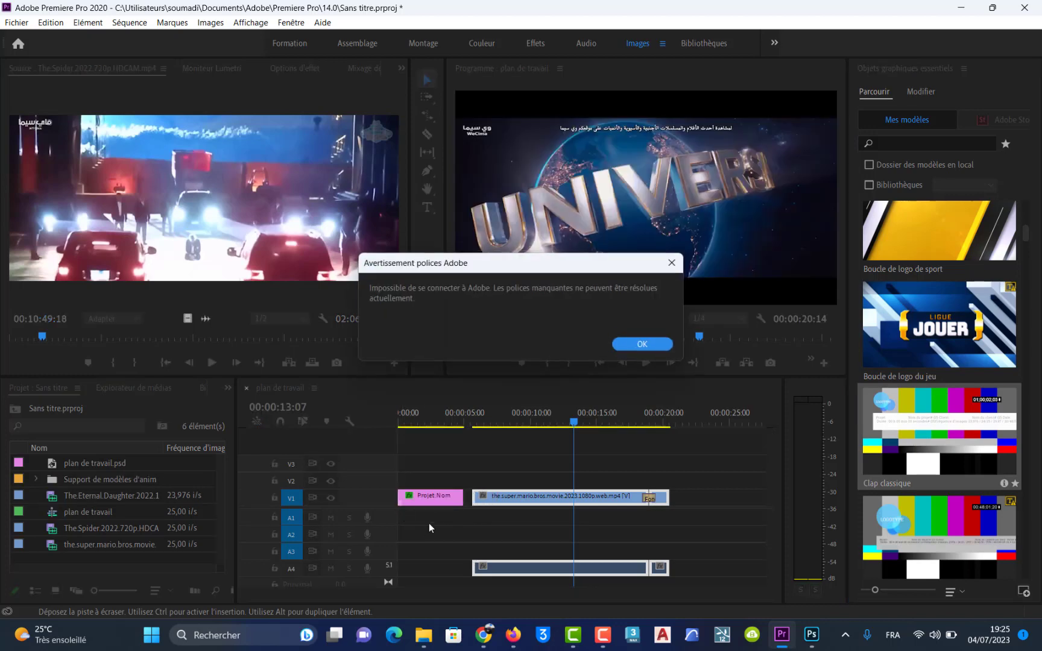
click(641, 344)
click(665, 436)
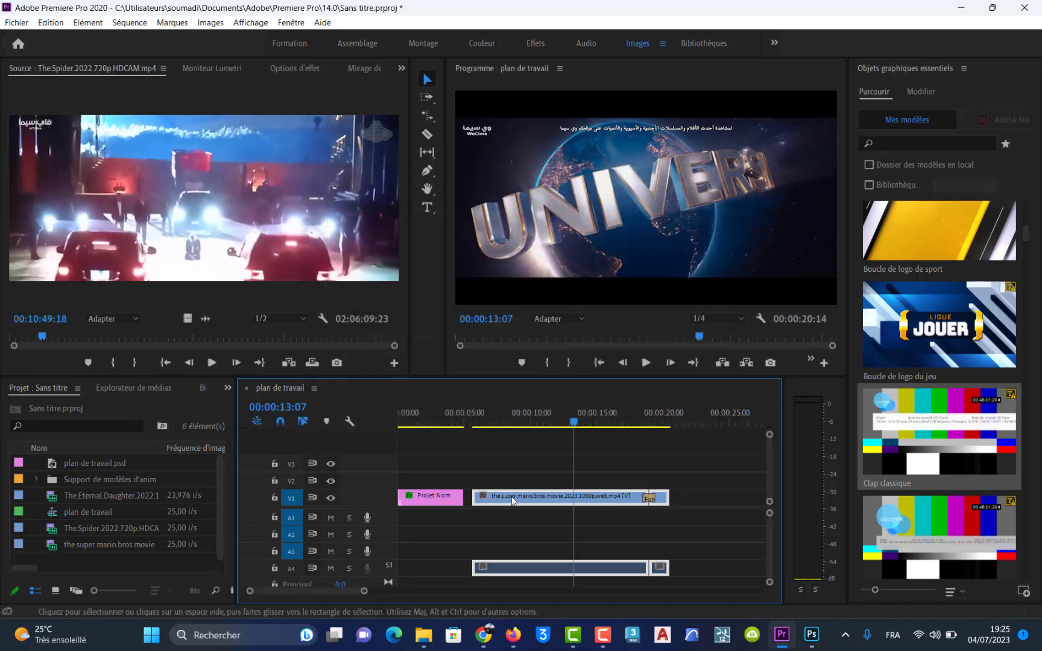
- Ripple-delete the gap between the Clap classique graphic and the first excerpt, and move the playhead to 00:00:03:20
click(468, 503)
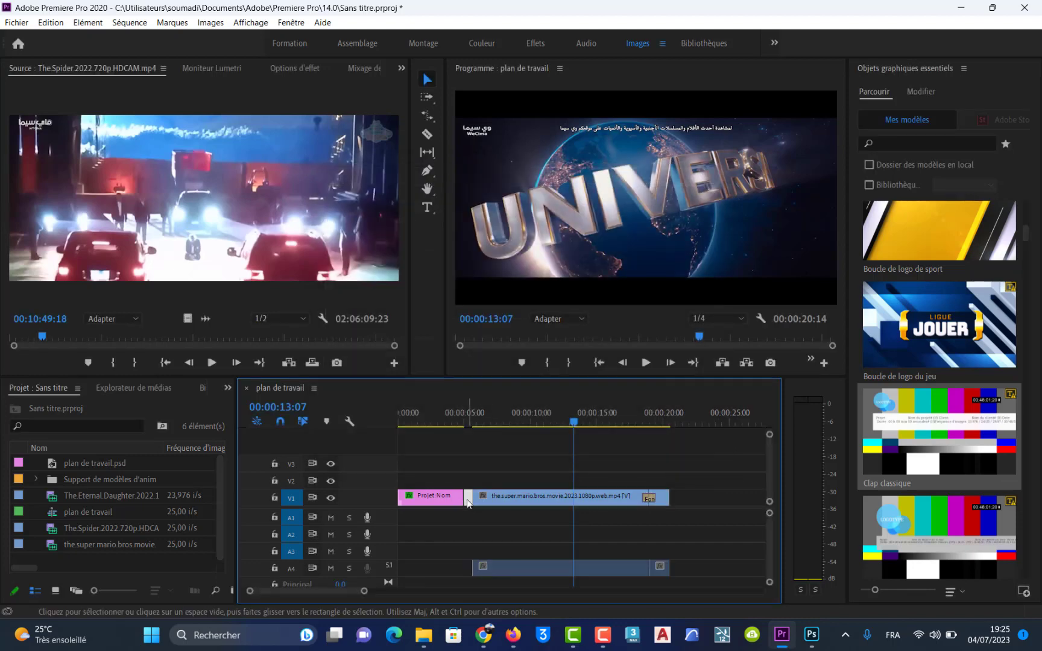
right_click(468, 504)
click(531, 508)
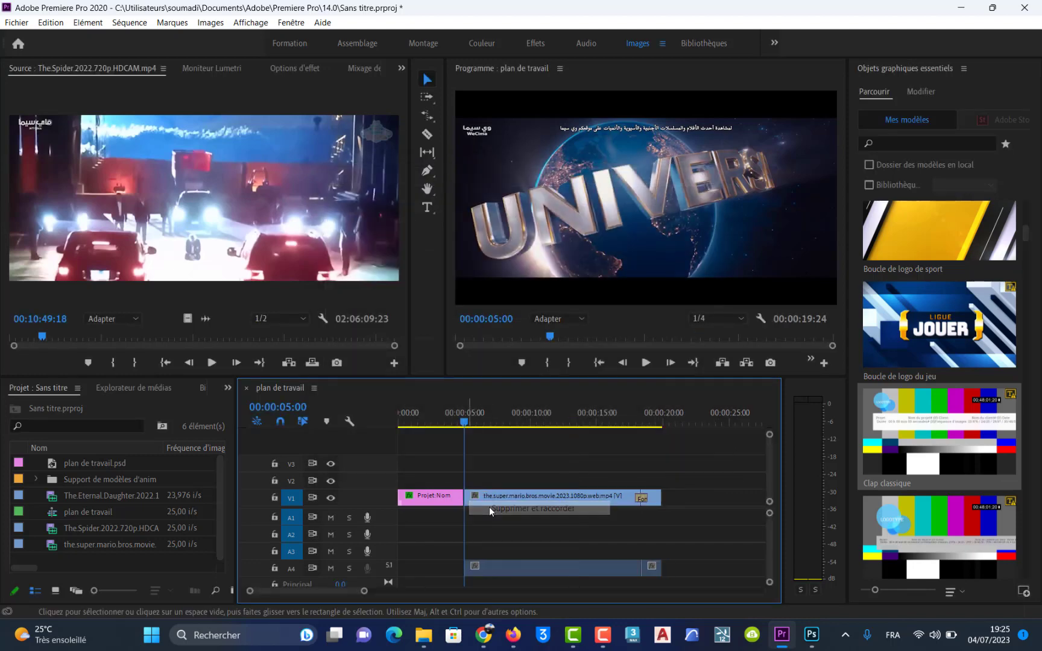
key(Up)
drag(467, 422, 448, 422)
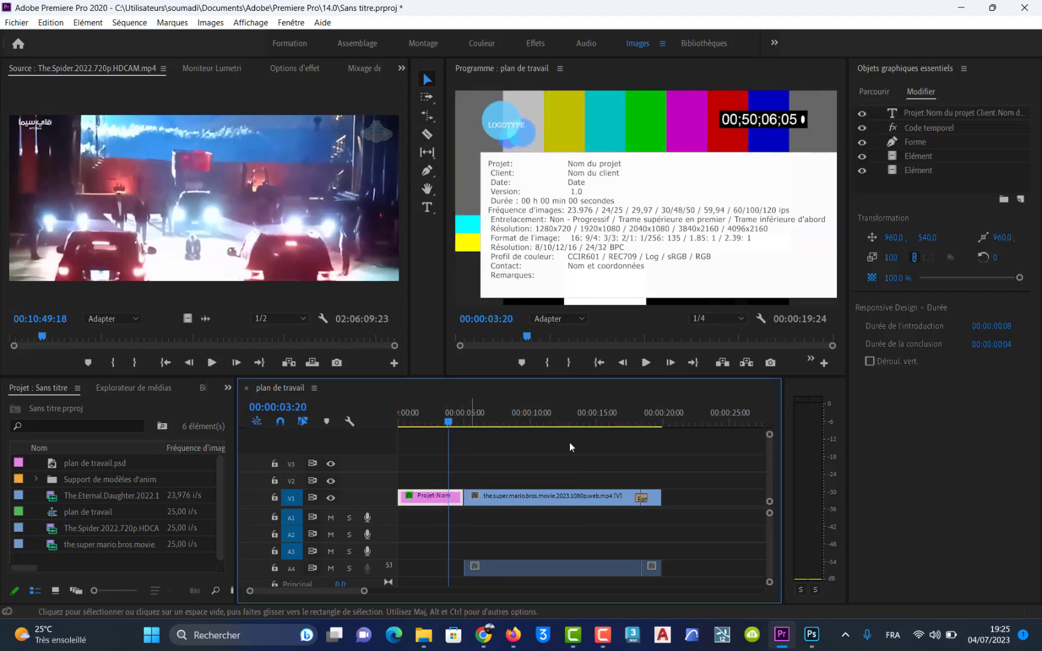
- Select the Clap classique graphic's project text layer, try and undo a 23.7 % opacity, and set its horizontal position to 116
click(925, 91)
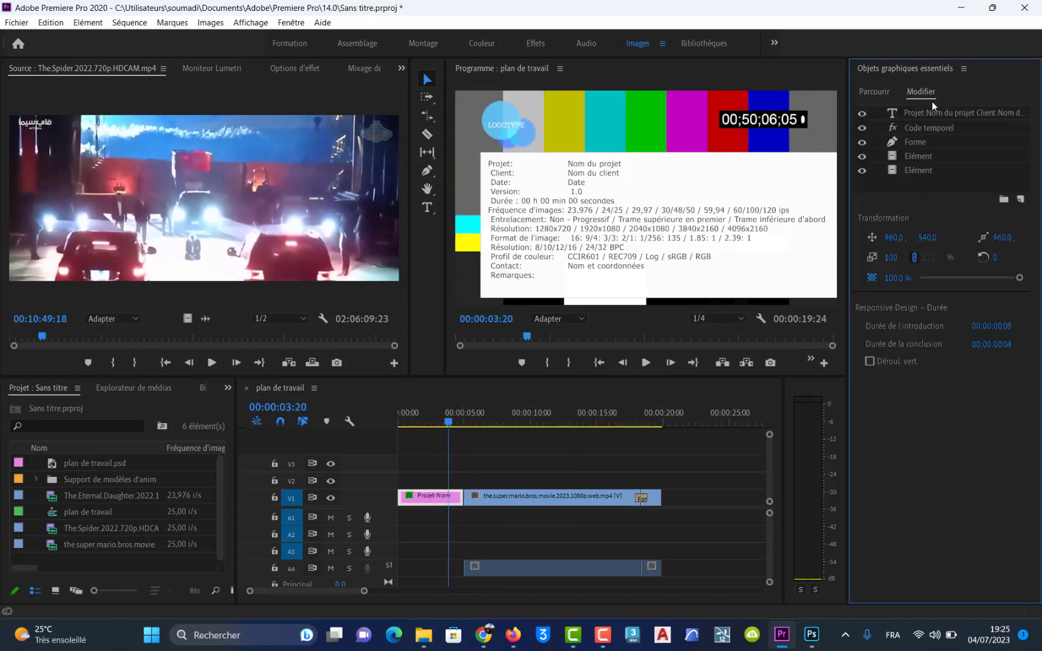
click(931, 114)
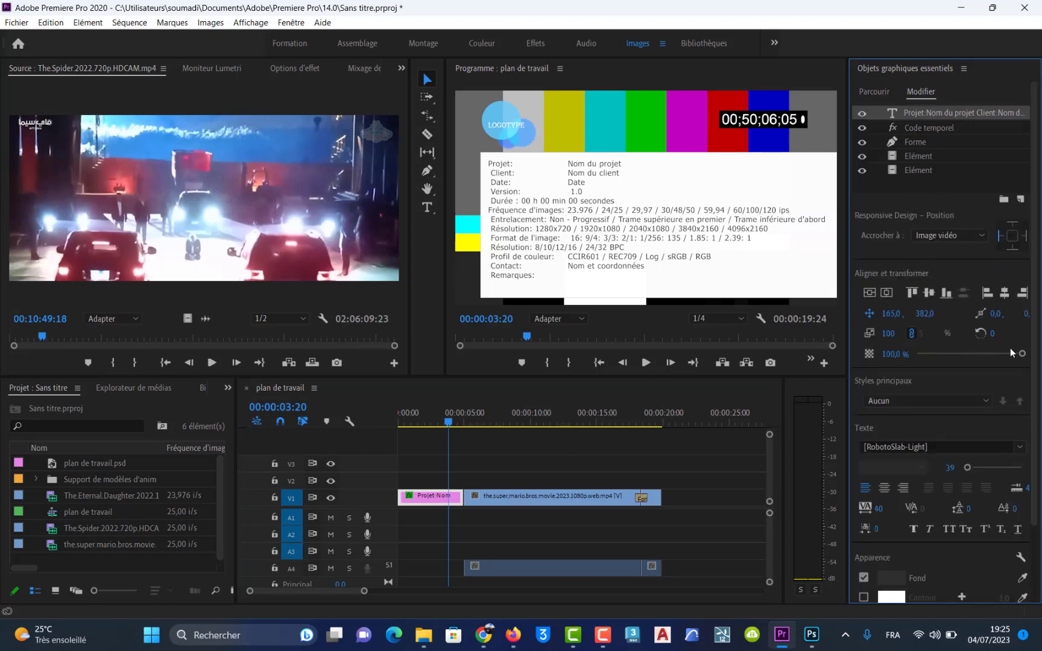
drag(1021, 356, 950, 355)
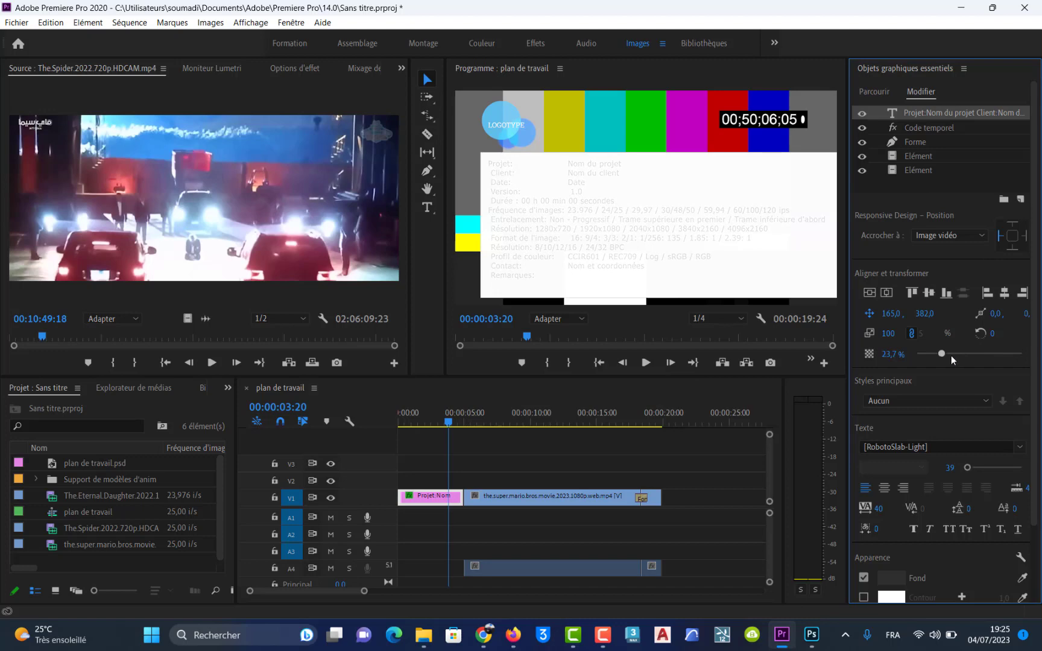
key(ctrl+z)
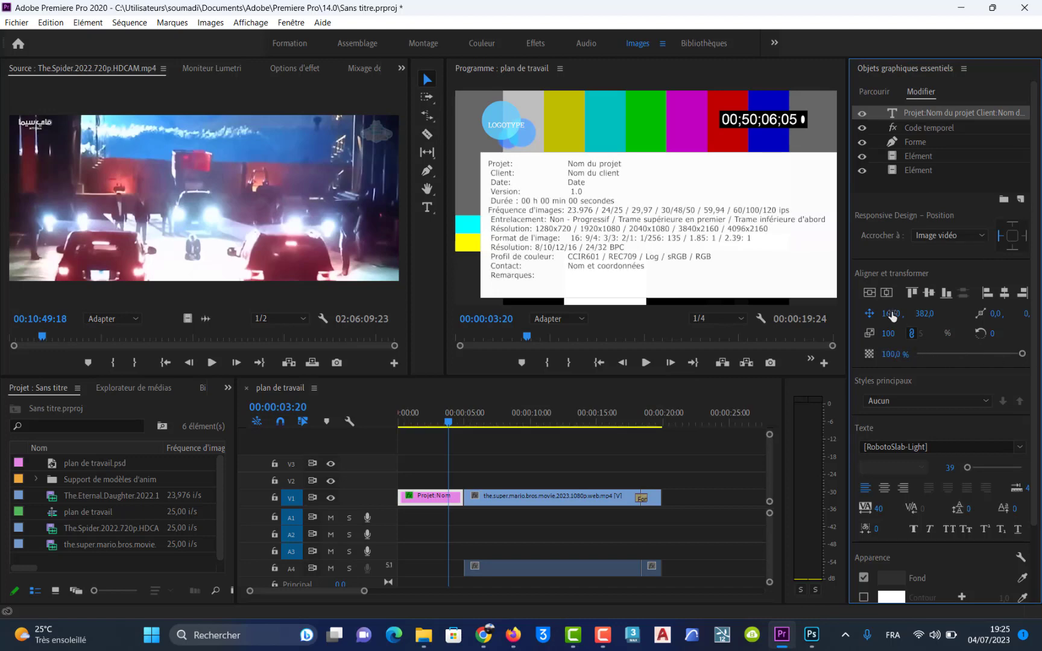
drag(892, 316, 882, 317)
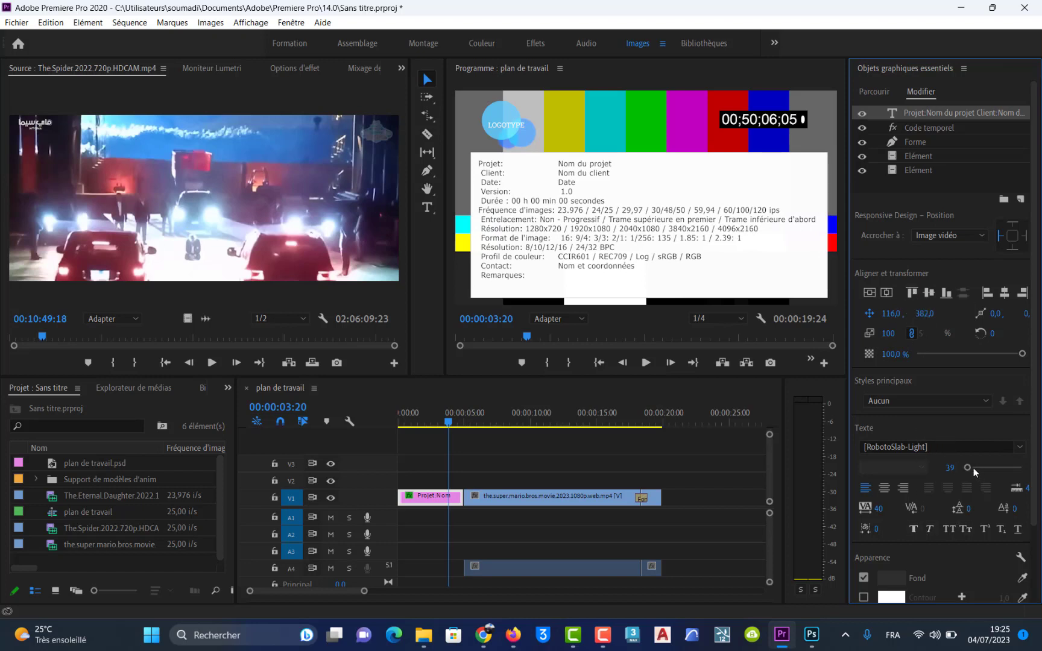
- Set the project text's font size to 46, then fill the Forme layer with red E21717 and disable that fill
mouse_move(965, 466)
mouse_down()
mouse_move(955, 466)
mouse_move(968, 470)
mouse_up()
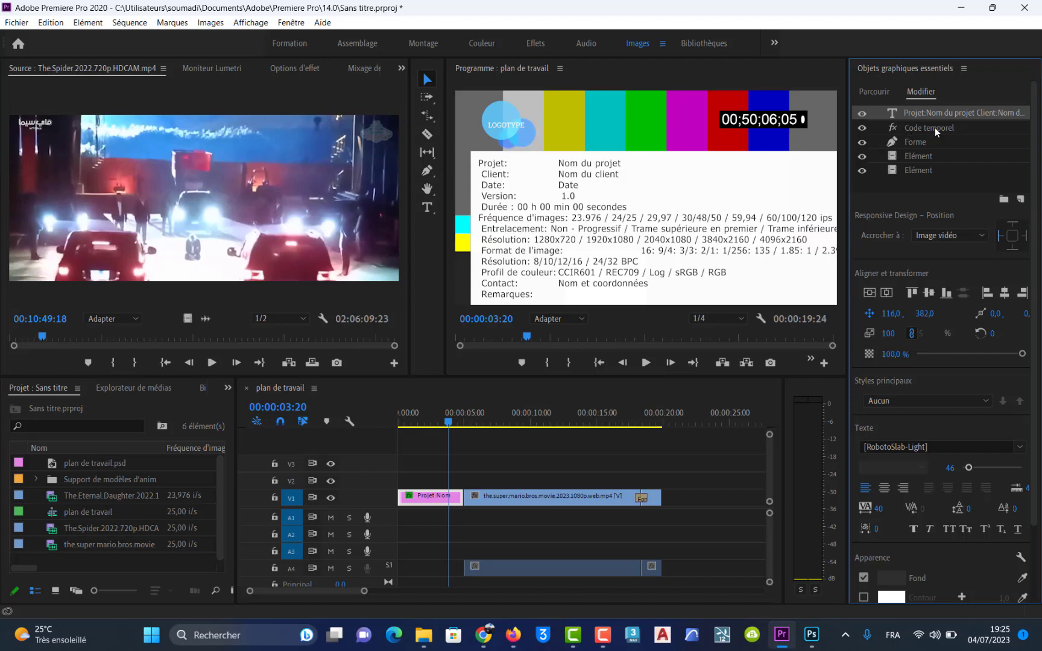
click(917, 143)
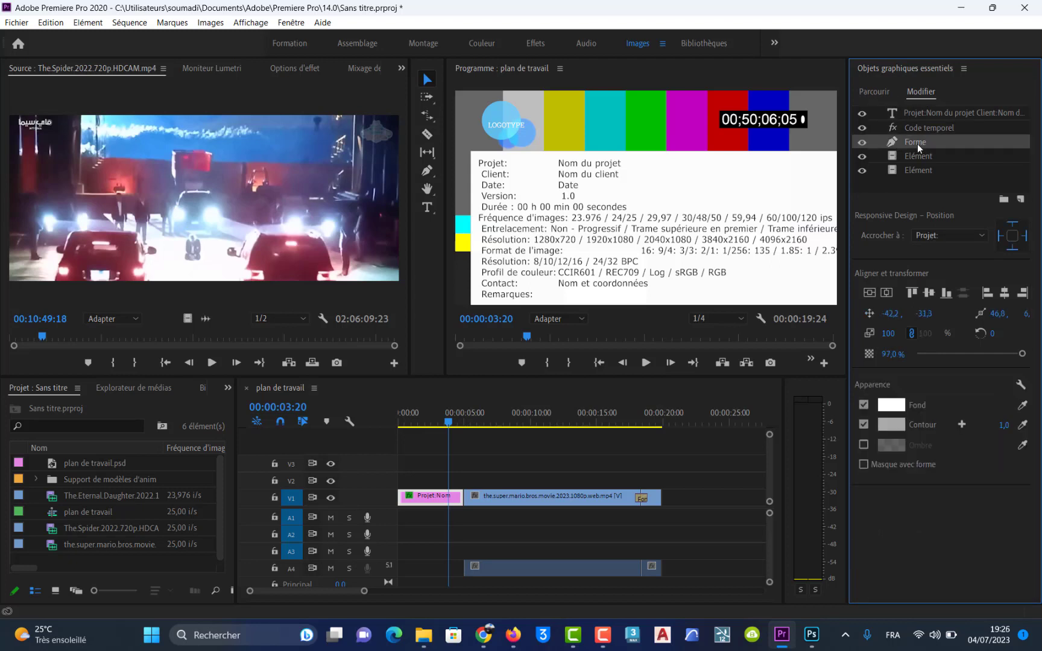
click(891, 408)
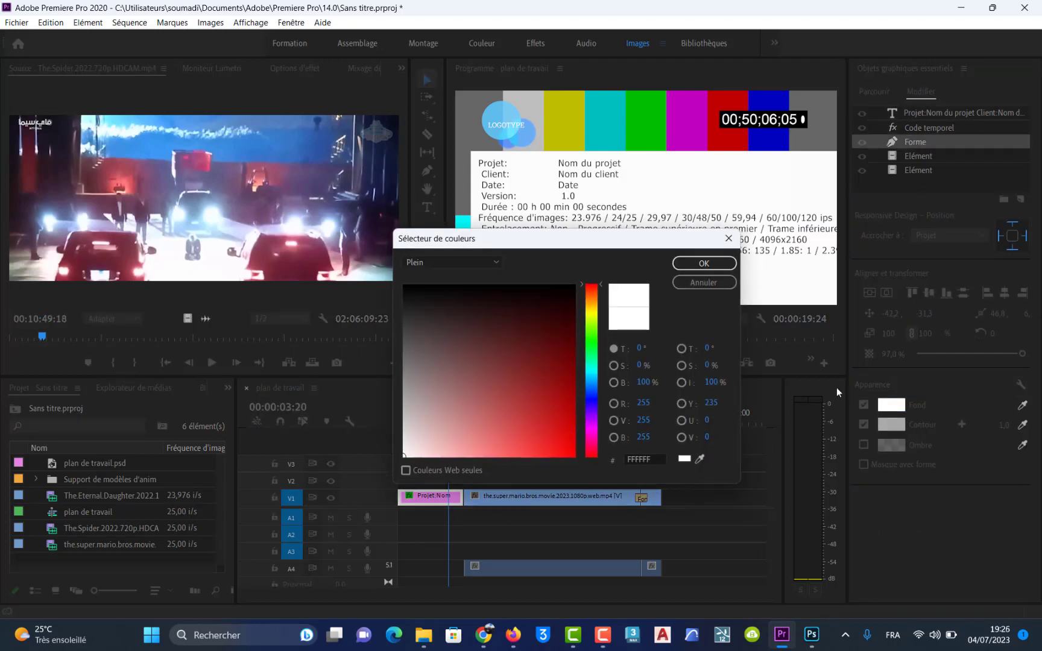
click(572, 290)
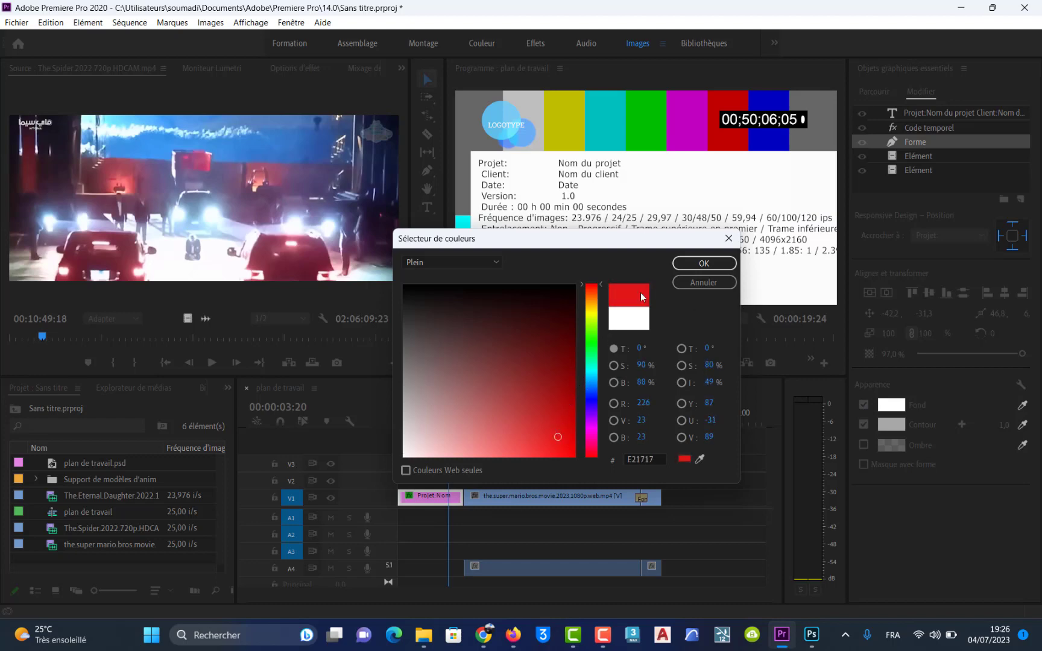
click(703, 263)
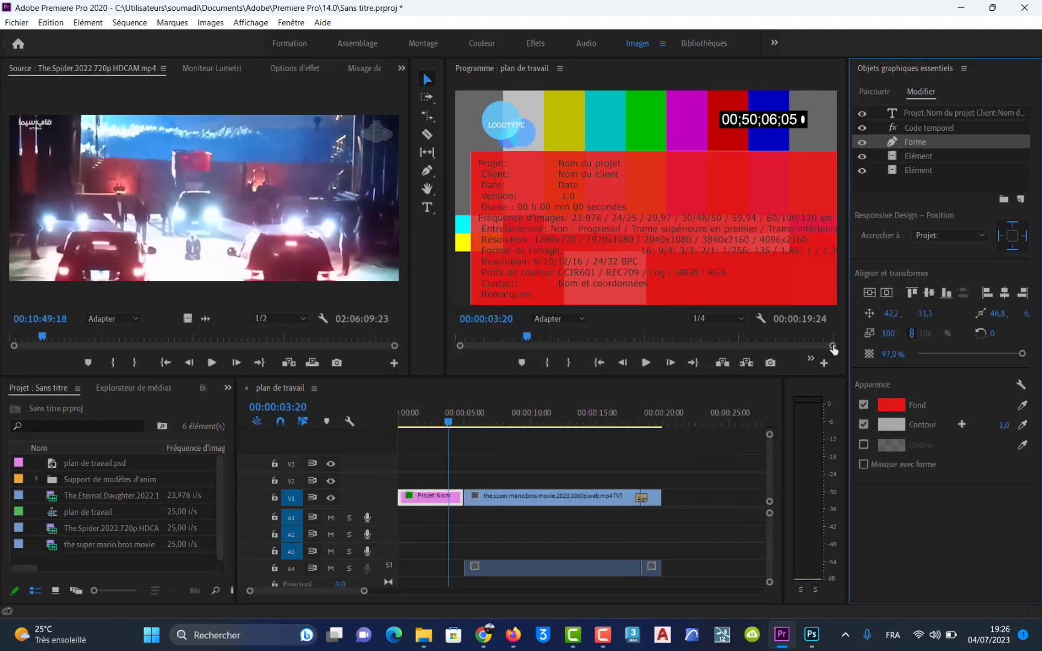
click(863, 405)
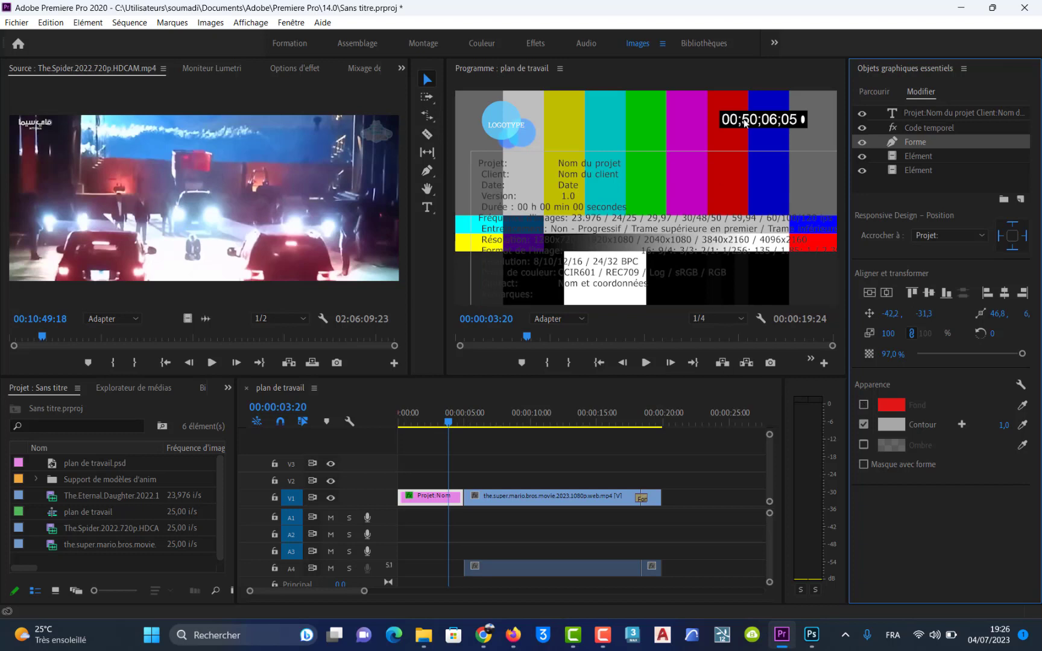
- Replace the Clap classique graphic at the start of video track V1 with the Générique du film template, with the playhead at 00:00:02:19
mouse_move(448, 424)
mouse_down()
mouse_move(387, 425)
mouse_move(530, 425)
mouse_move(436, 426)
mouse_up()
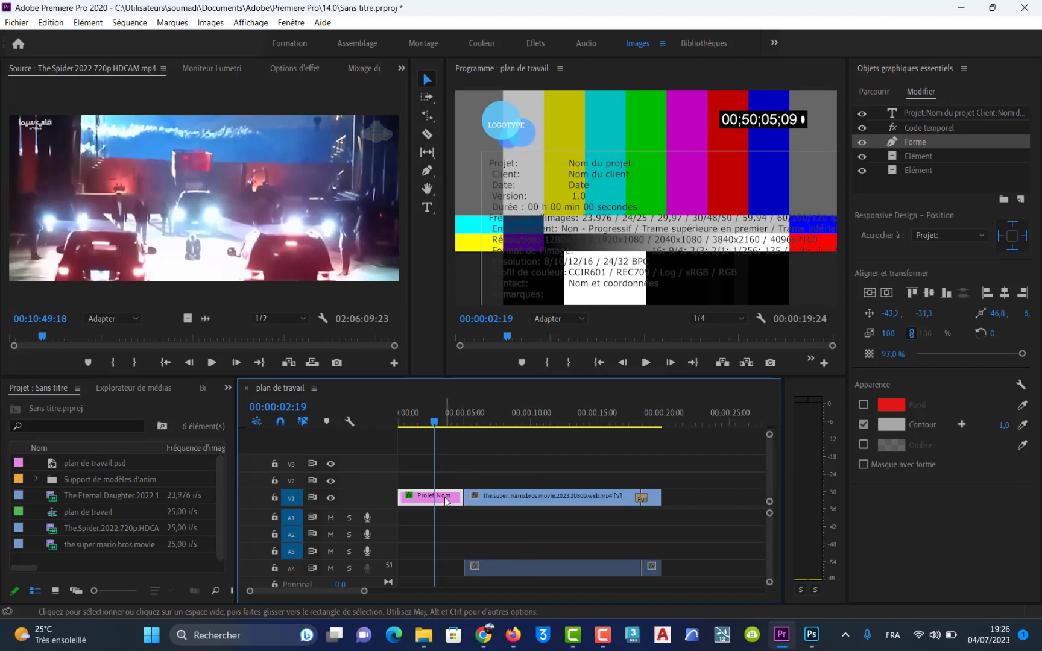
key(Delete)
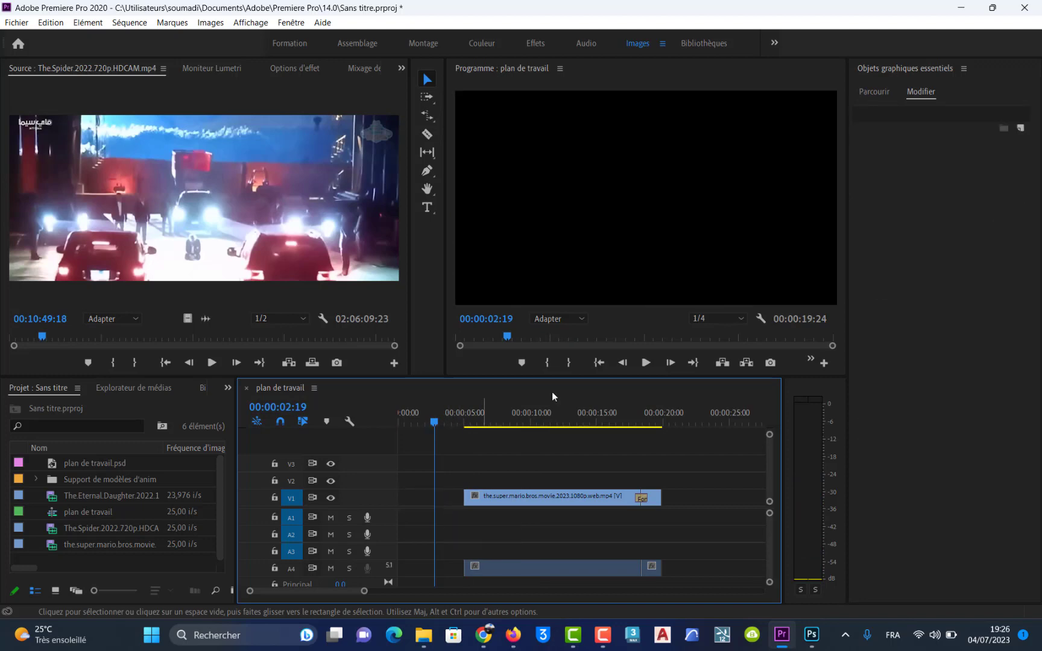
click(873, 91)
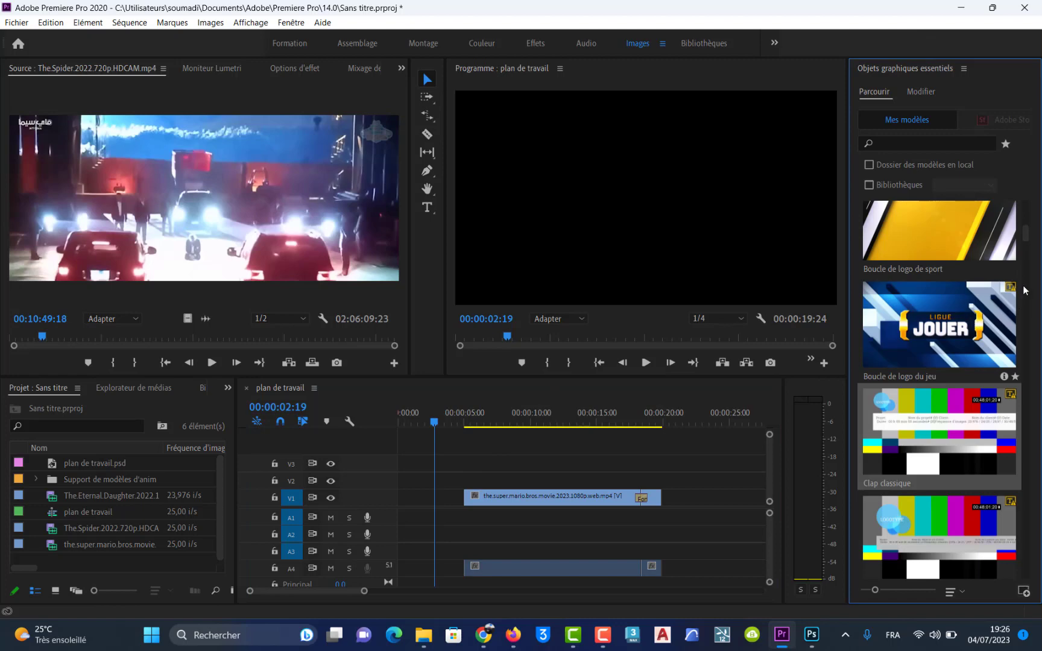
scroll(1026, 249, down, 2)
scroll(1026, 249, down, 5)
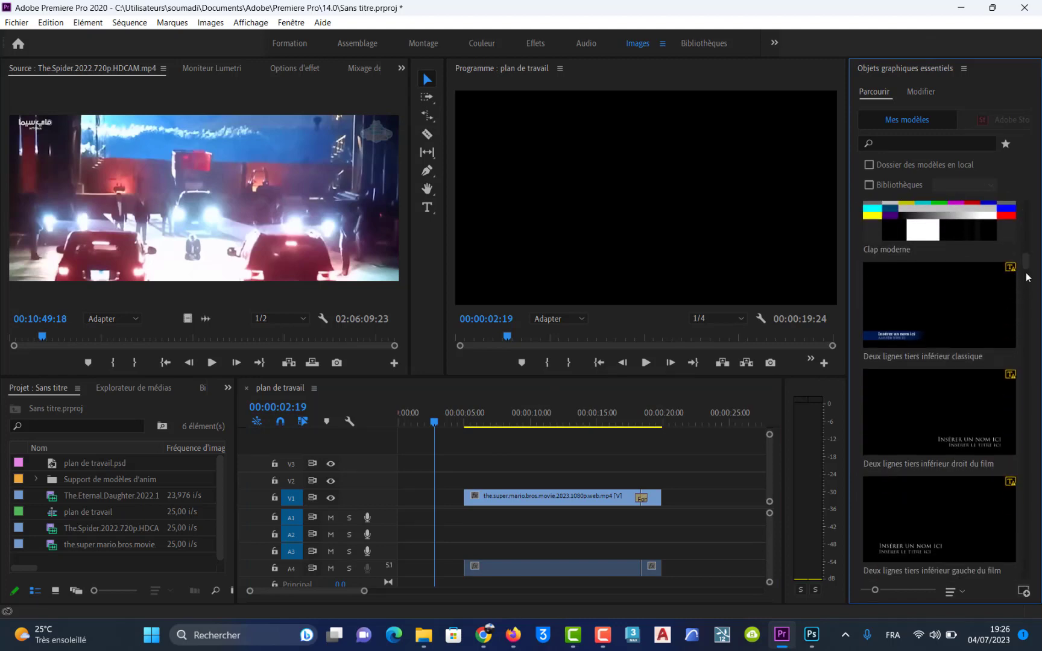
scroll(1026, 265, down, 5)
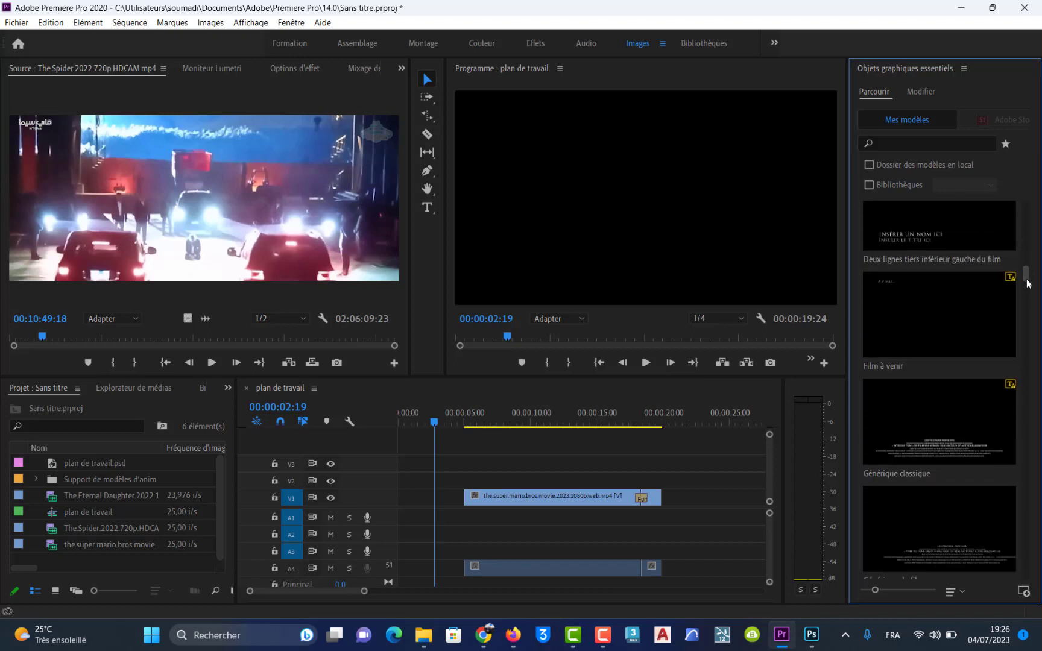
click(943, 358)
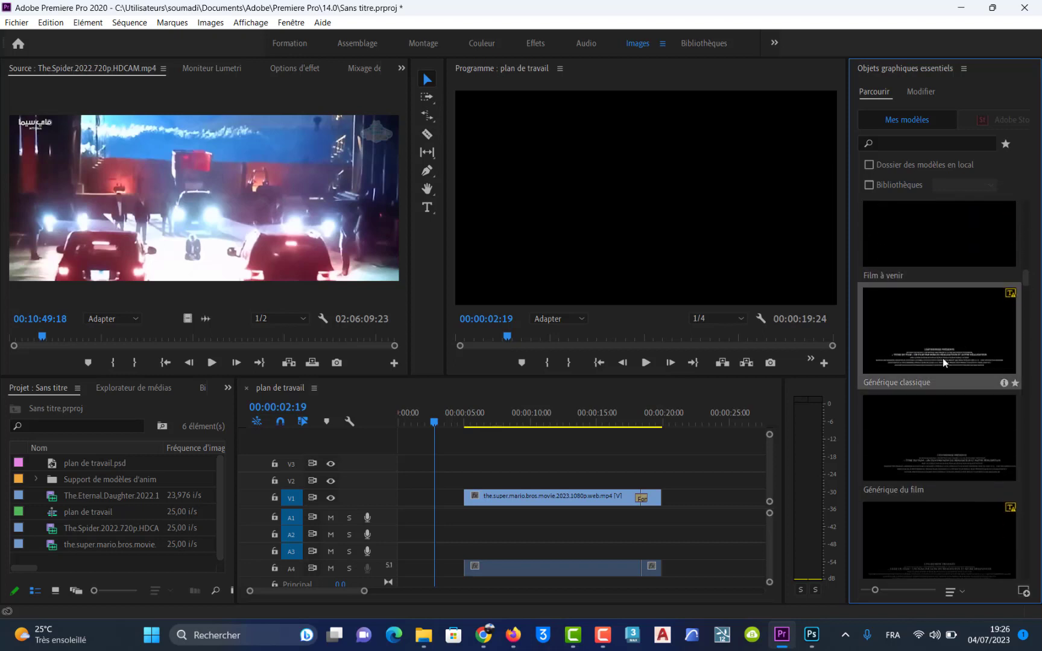
click(940, 465)
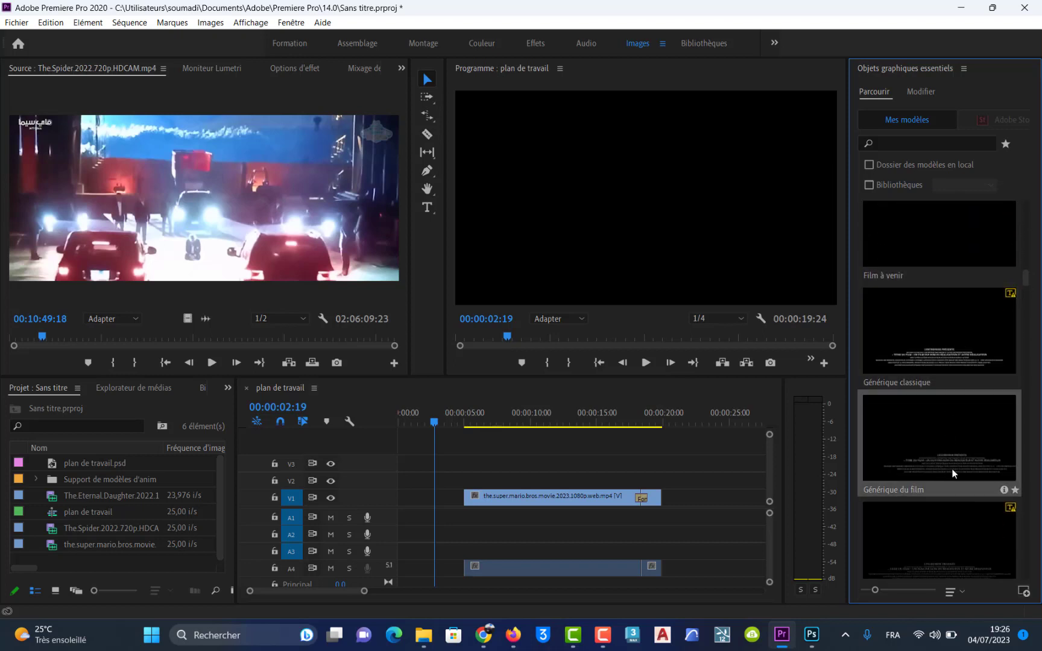
drag(954, 465, 416, 514)
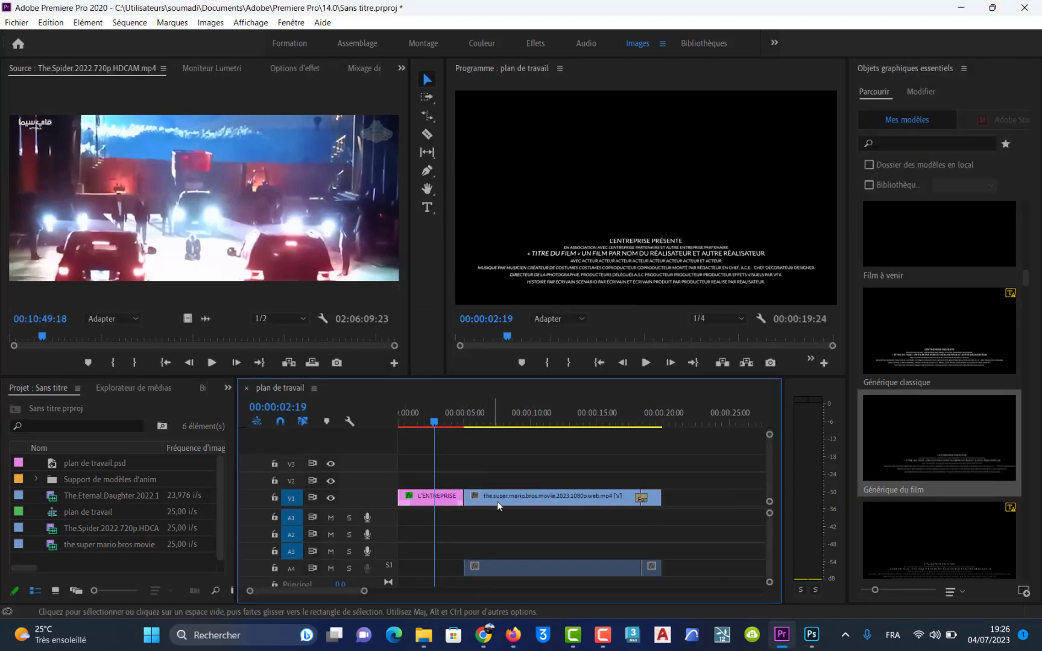
- Shift both excerpts with their audio 4 seconds 15 frames later and extend the credits graphic on V1 to about 9 seconds
drag(663, 475, 582, 578)
drag(535, 497, 596, 498)
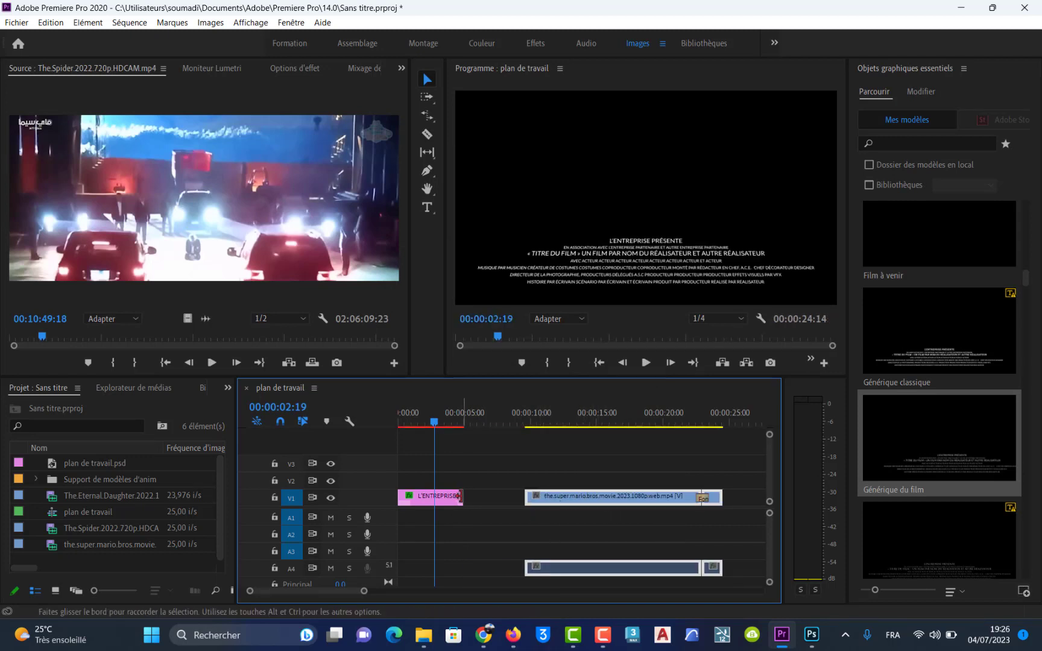
drag(460, 496, 516, 496)
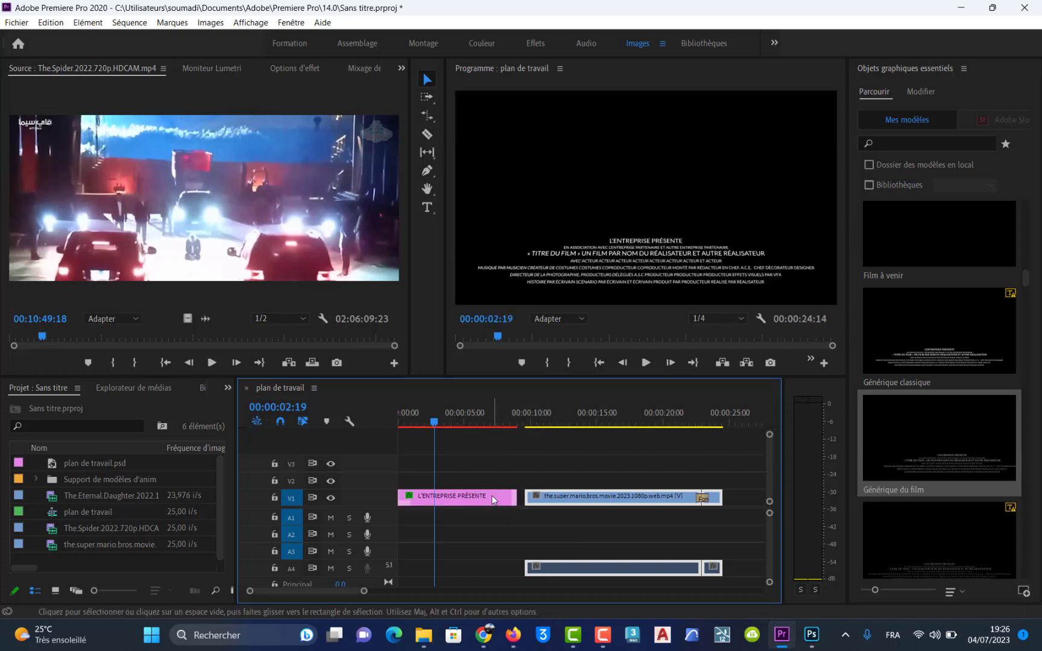
- Select the credits graphic on V1 and open its list of layers for editing
click(460, 496)
click(926, 94)
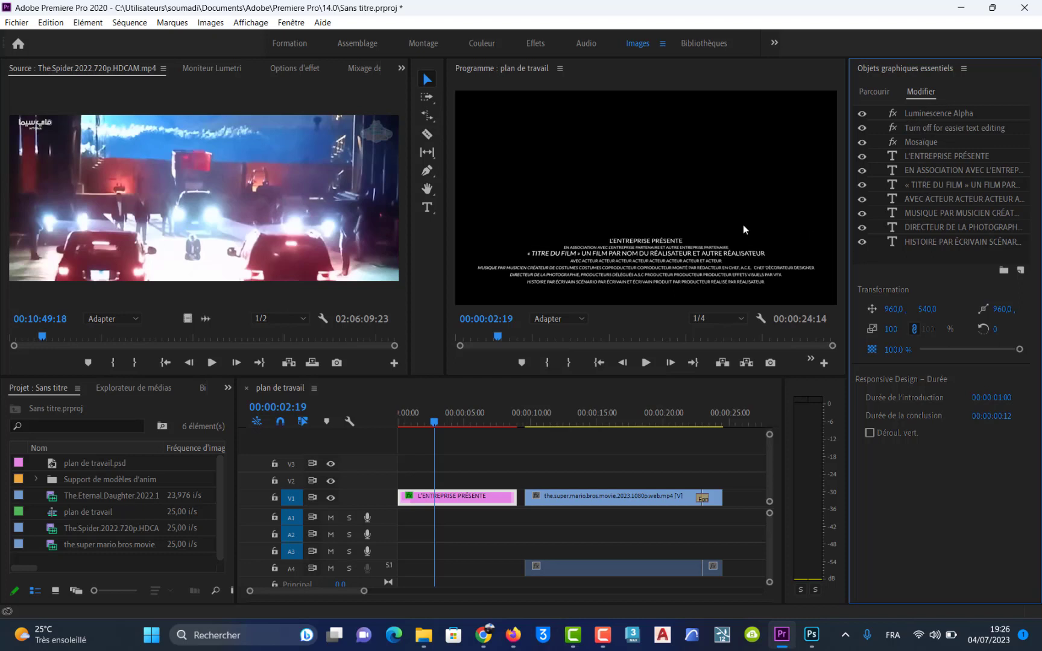
click(656, 240)
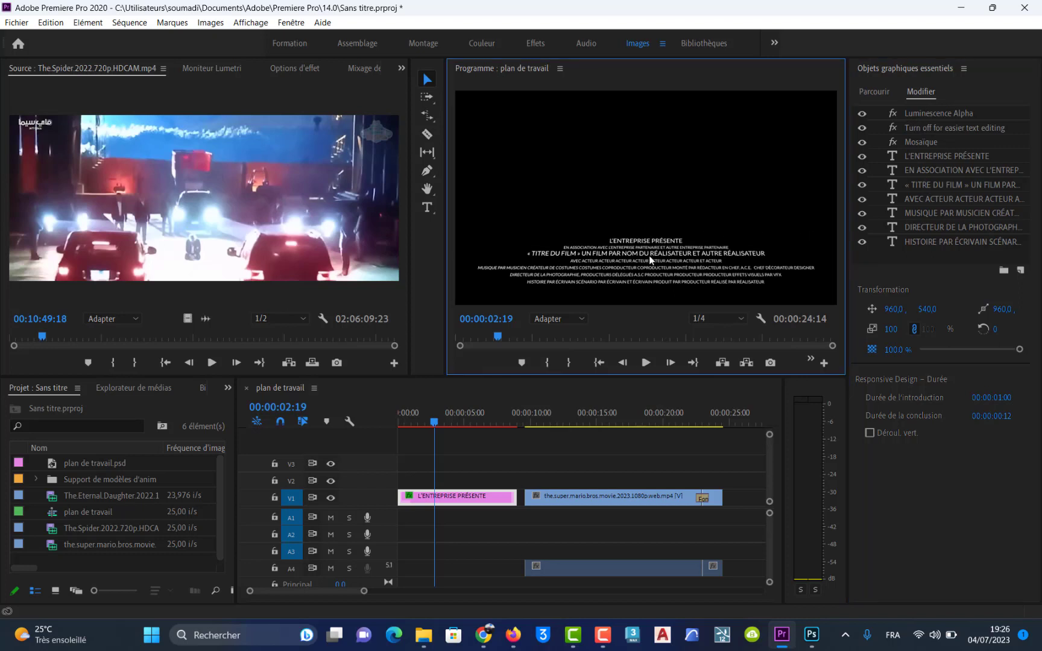
click(490, 497)
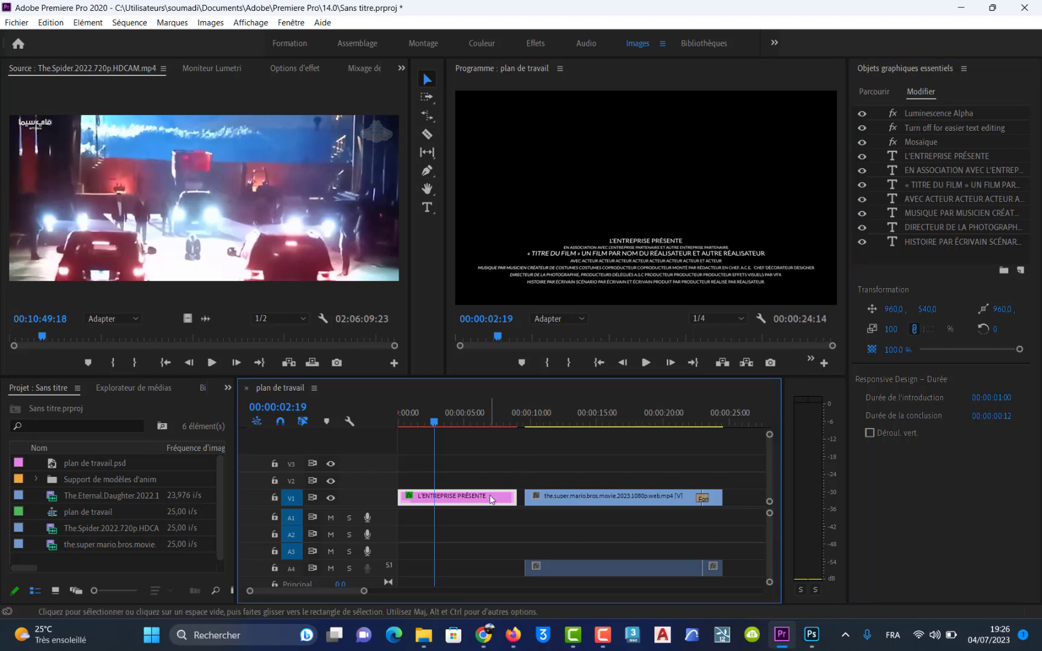
click(653, 240)
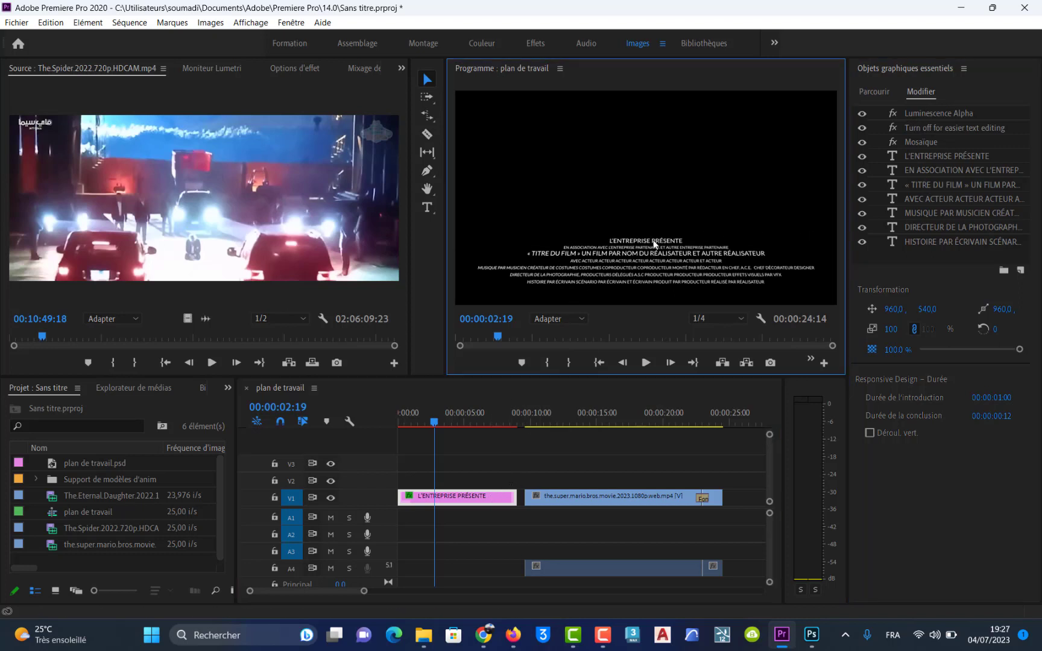
- Toggle the visibility of the « TITRE DU FILM », Turn off for easier text editing and L'ENTREPRISE PRÉSENTE layers off and back on to identify them
click(863, 185)
click(862, 185)
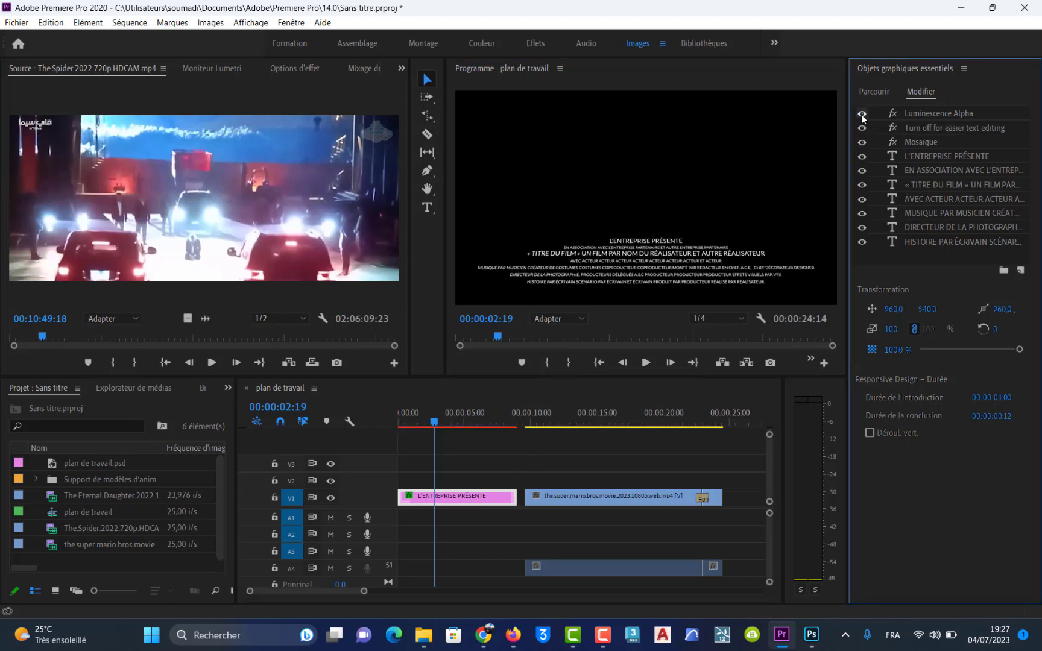
click(862, 132)
click(862, 132)
click(862, 157)
click(862, 156)
- Select the L'ENTREPRISE PRÉSENTE layer and try to edit its line in the programme view with the Type tool
click(956, 156)
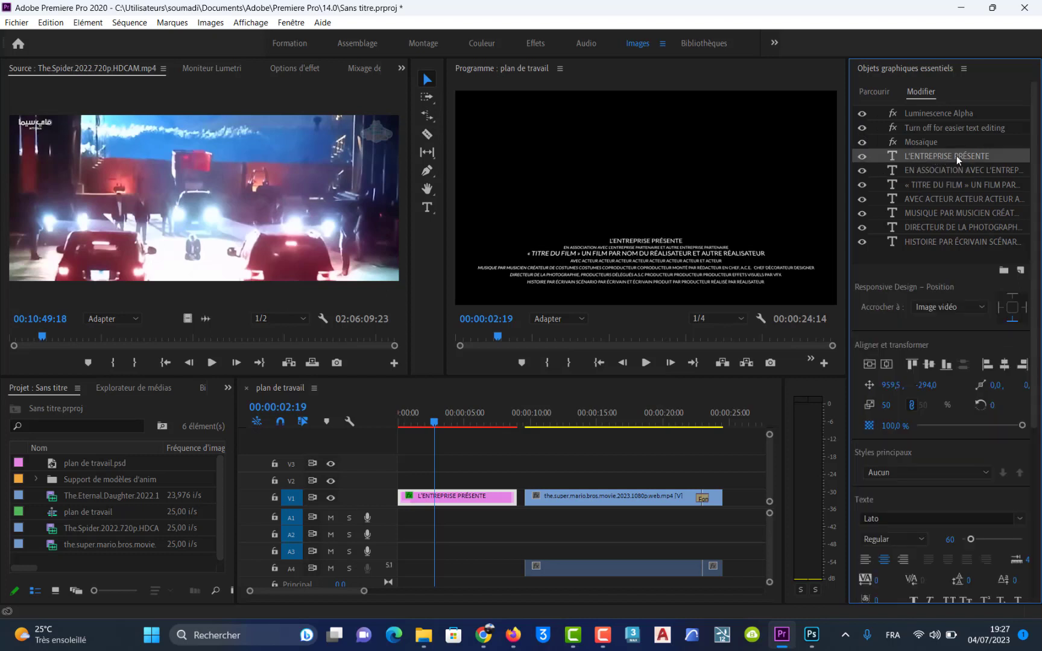
key(t)
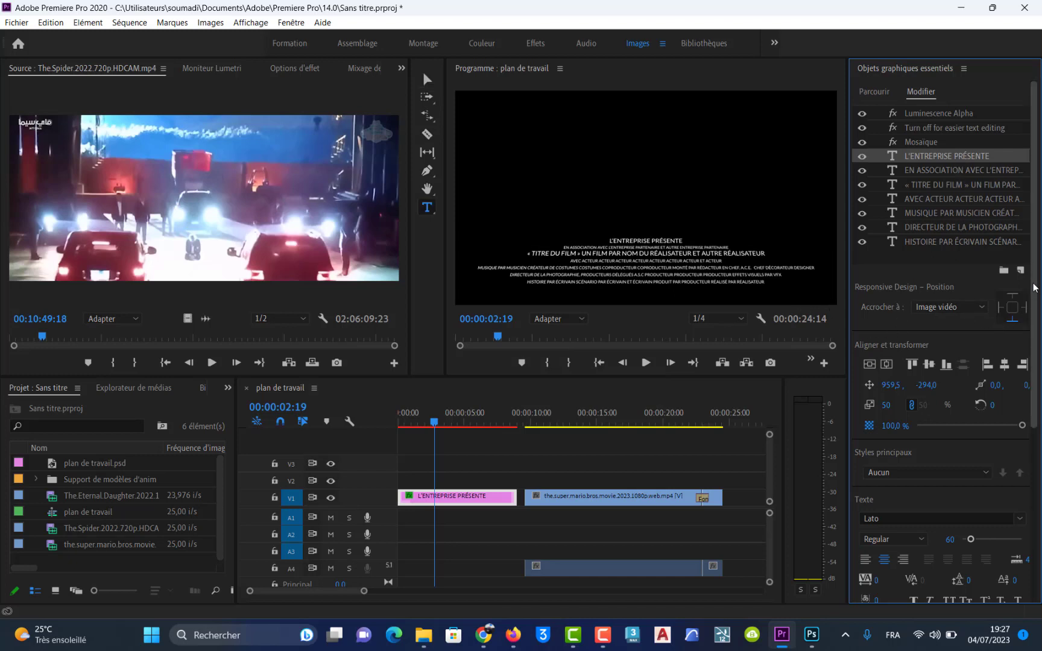
mouse_move(1033, 286)
mouse_down()
mouse_move(1038, 511)
mouse_move(1038, 266)
mouse_up()
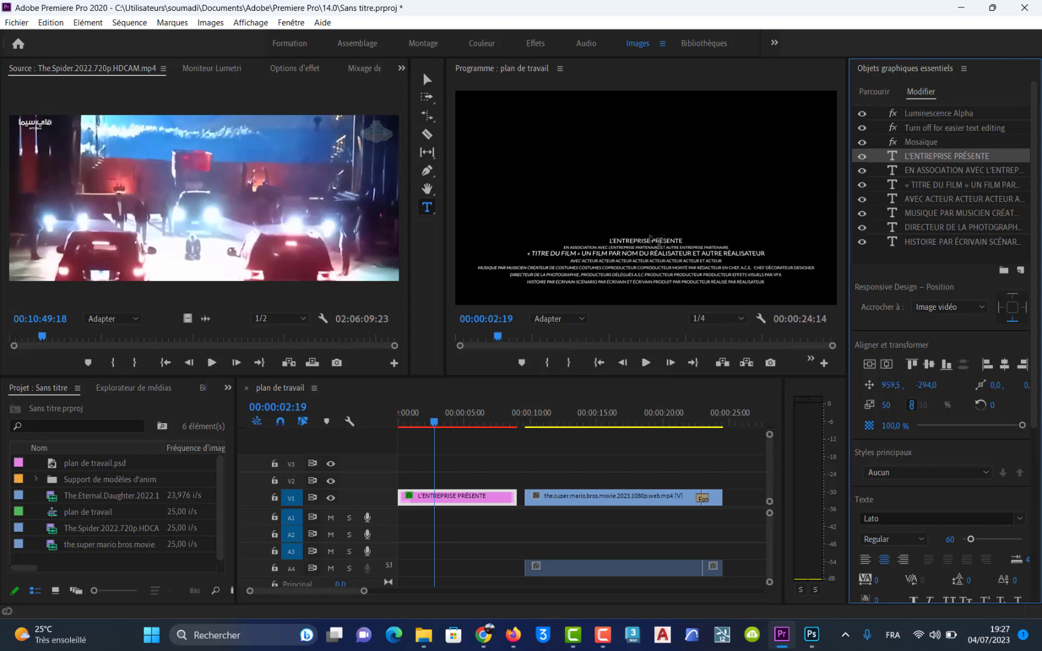
click(647, 238)
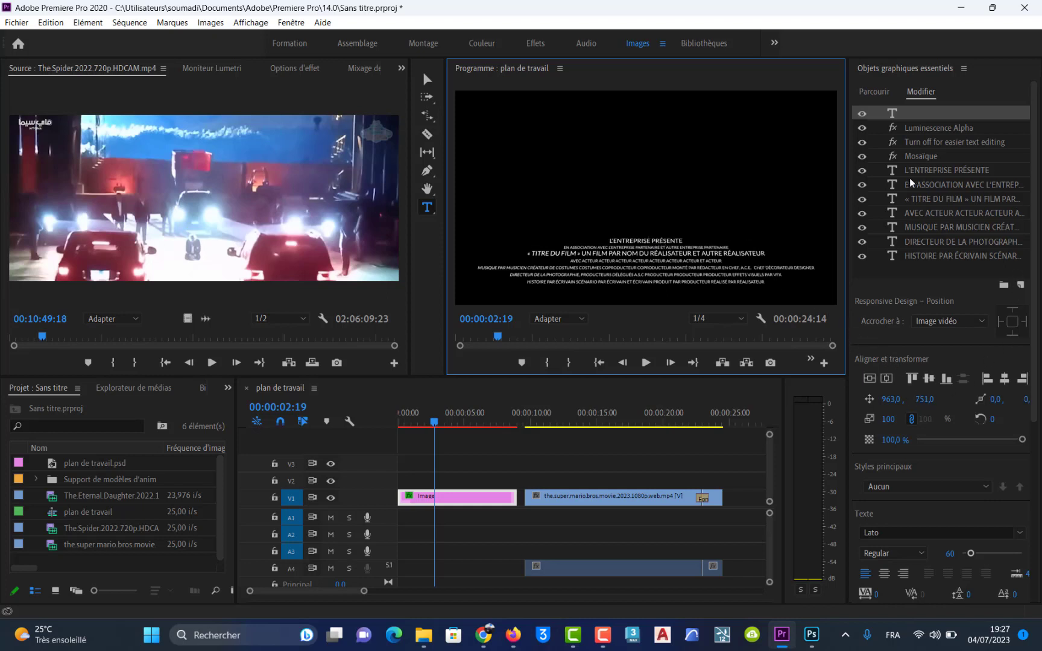
- Reselect the L'ENTREPRISE PRÉSENTE layer and change its font to Magneto
click(860, 173)
click(861, 172)
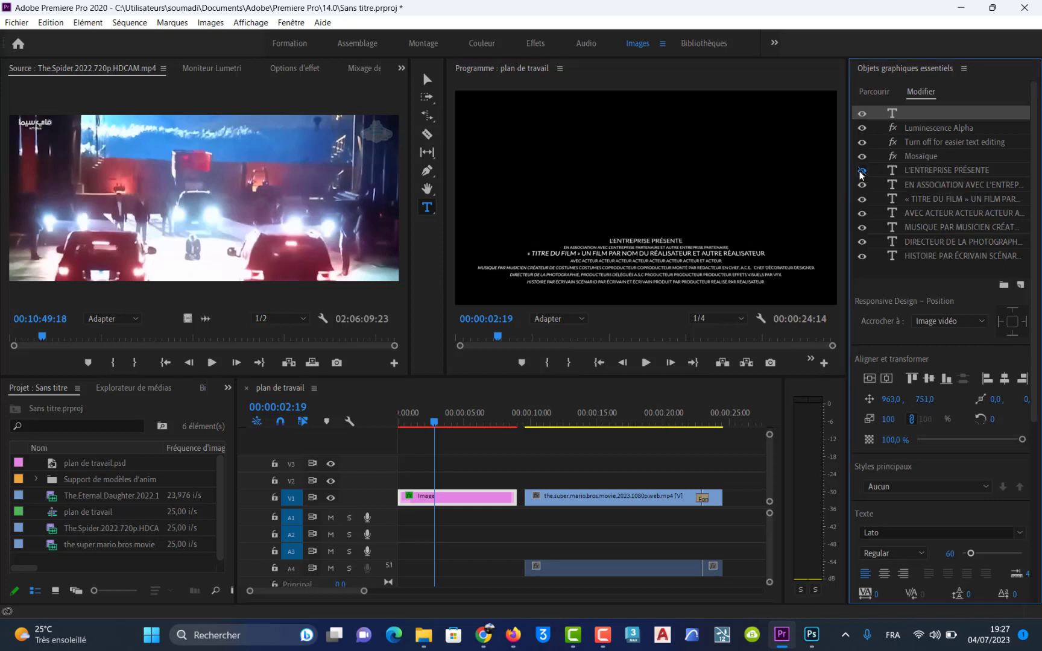
click(906, 171)
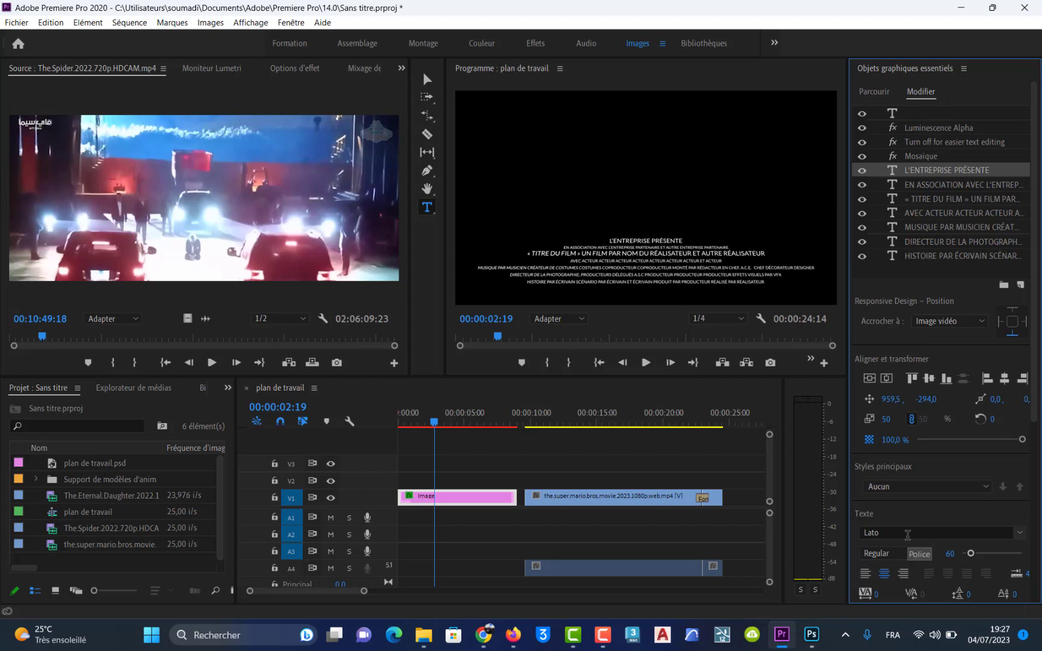
click(1019, 533)
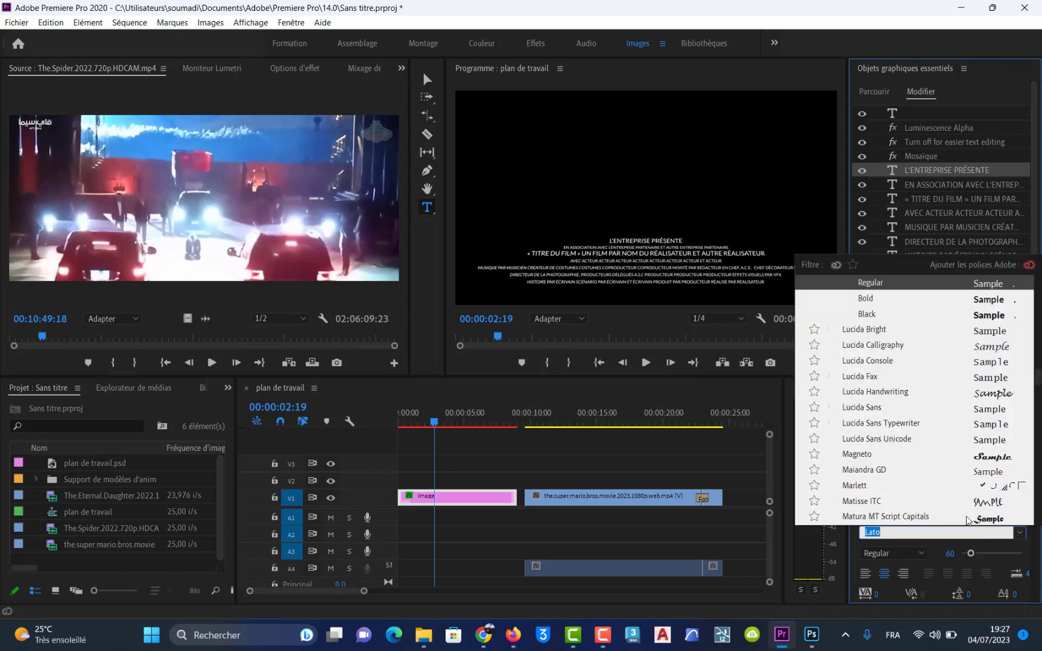
click(880, 453)
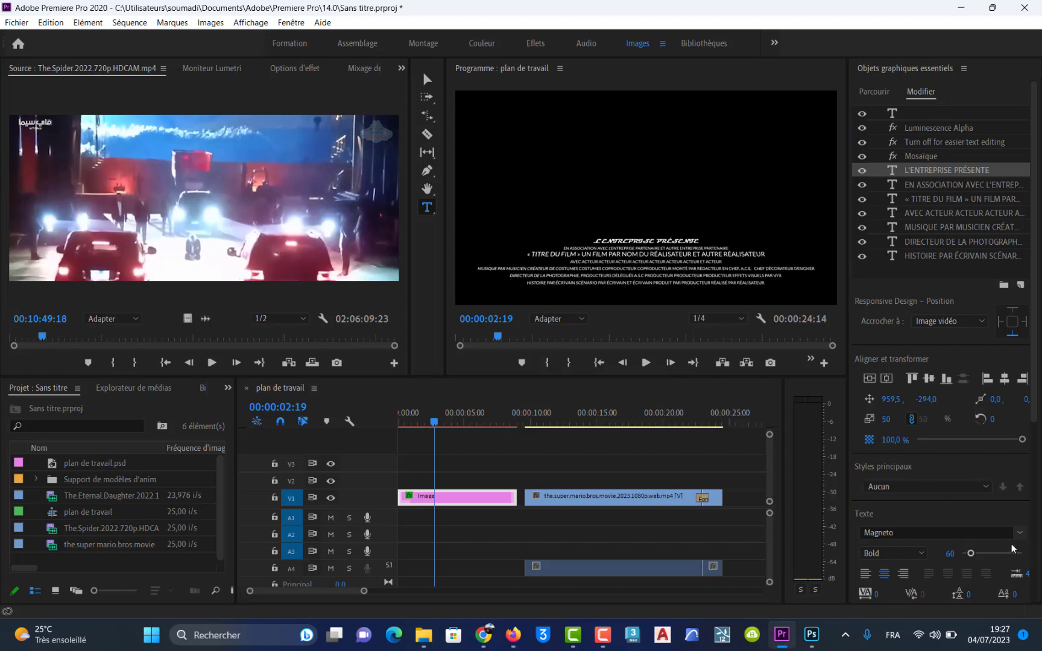
- Set the fill colour of the L'ENTREPRISE PRÉSENTE text to dark red 9C0505
drag(1038, 405, 1038, 561)
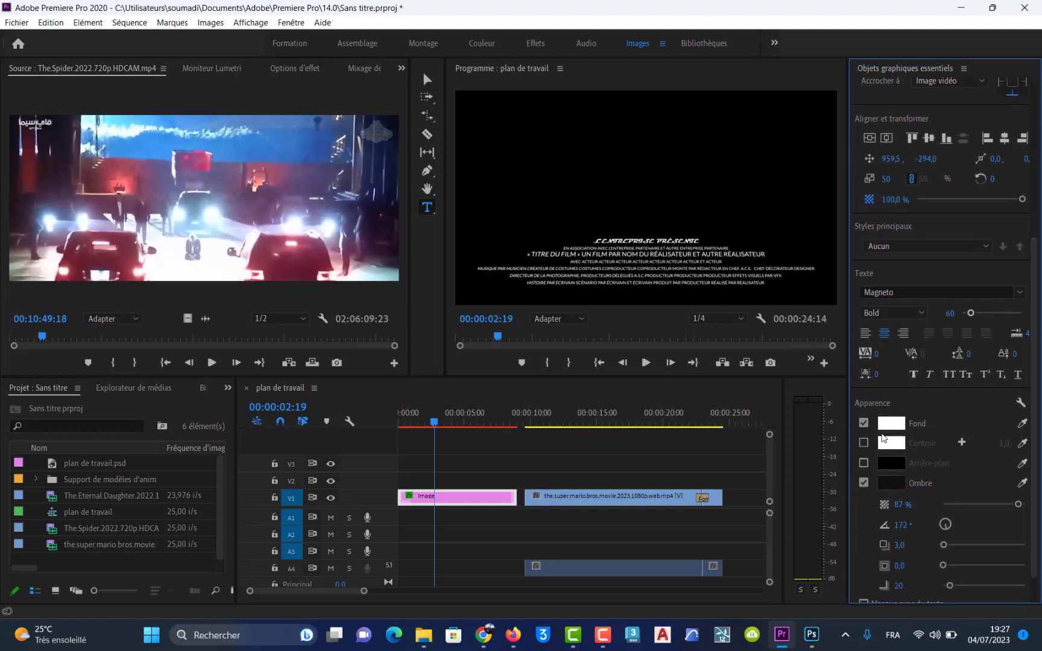
click(863, 425)
click(863, 424)
click(886, 425)
click(524, 334)
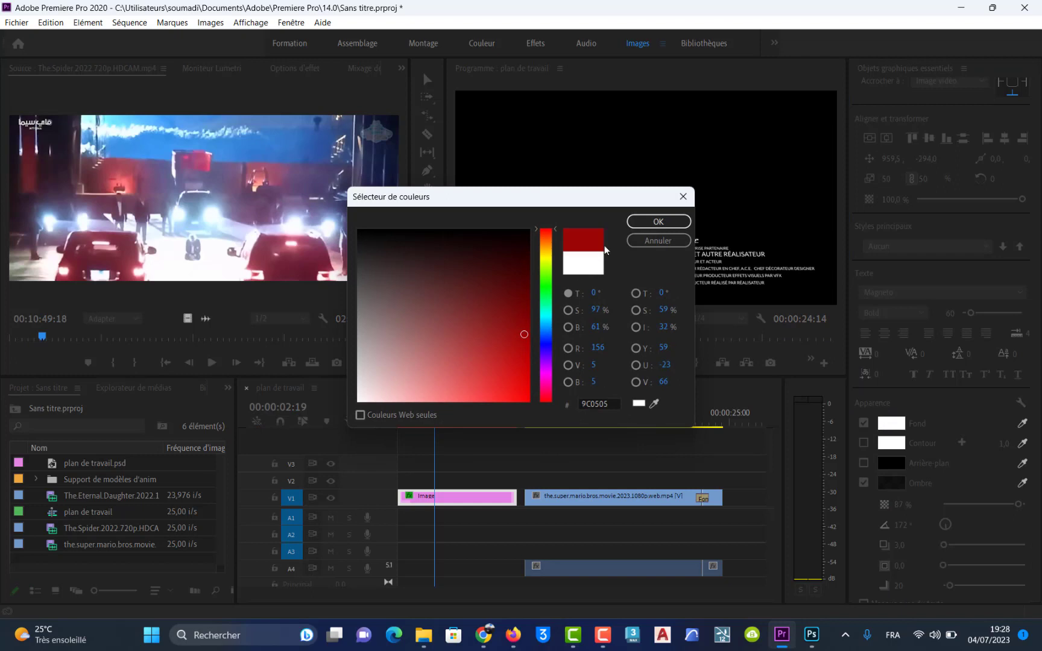
click(647, 227)
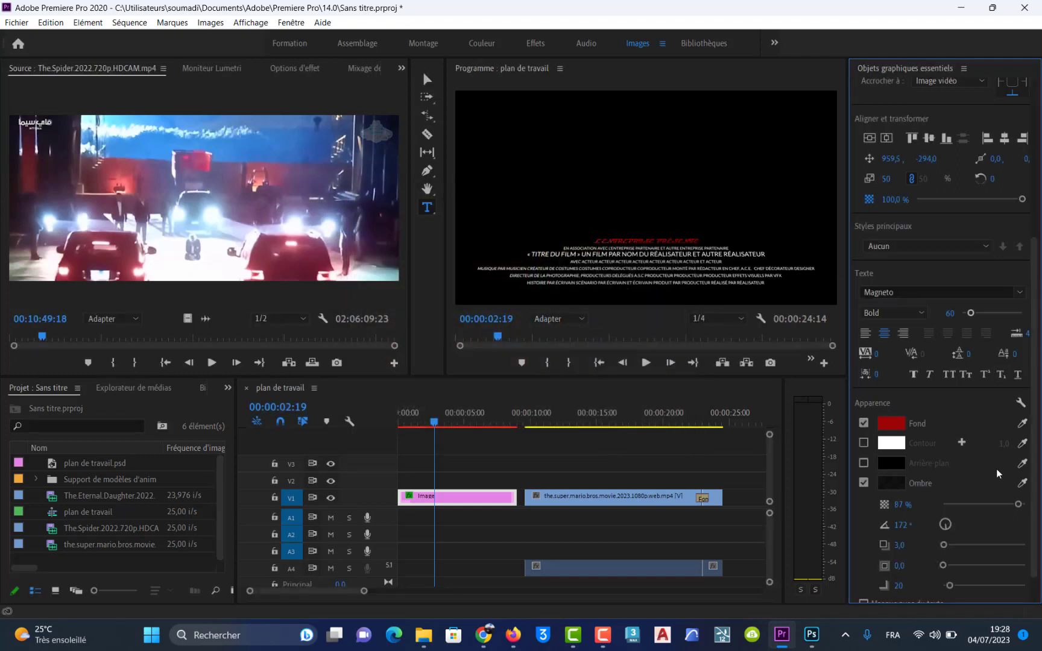
- Set the L'ENTREPRISE PRÉSENTE text's shadow to 100 % opacity, a 63° angle and a distance of 0, leaving its outline off
click(862, 445)
click(862, 444)
drag(1020, 504, 1004, 503)
drag(939, 502, 931, 501)
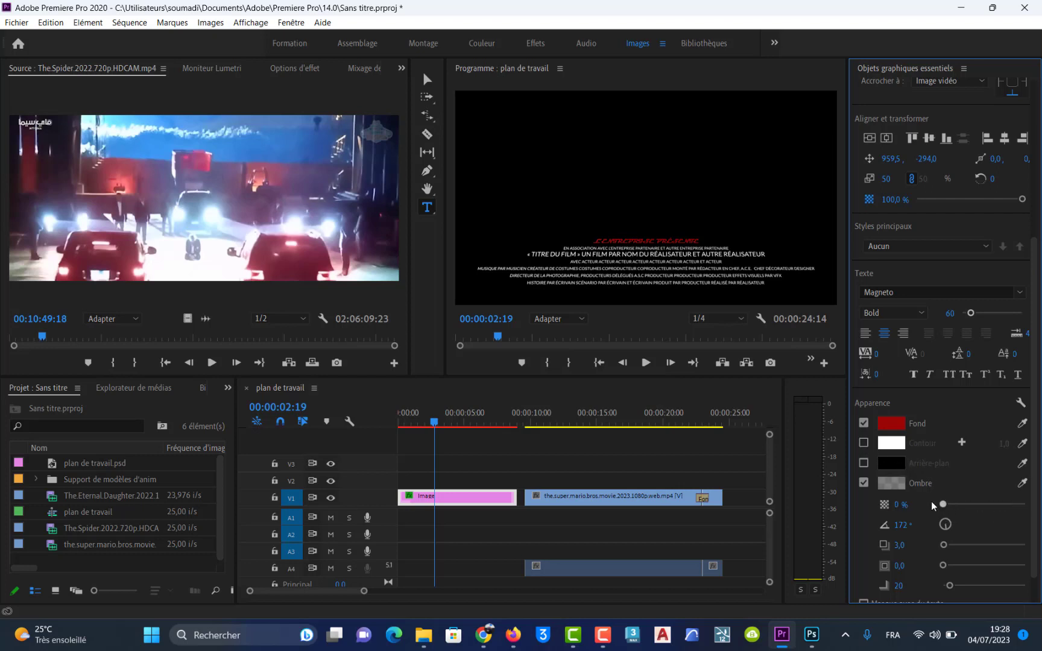
click(1023, 505)
drag(947, 529, 957, 517)
drag(943, 544, 966, 545)
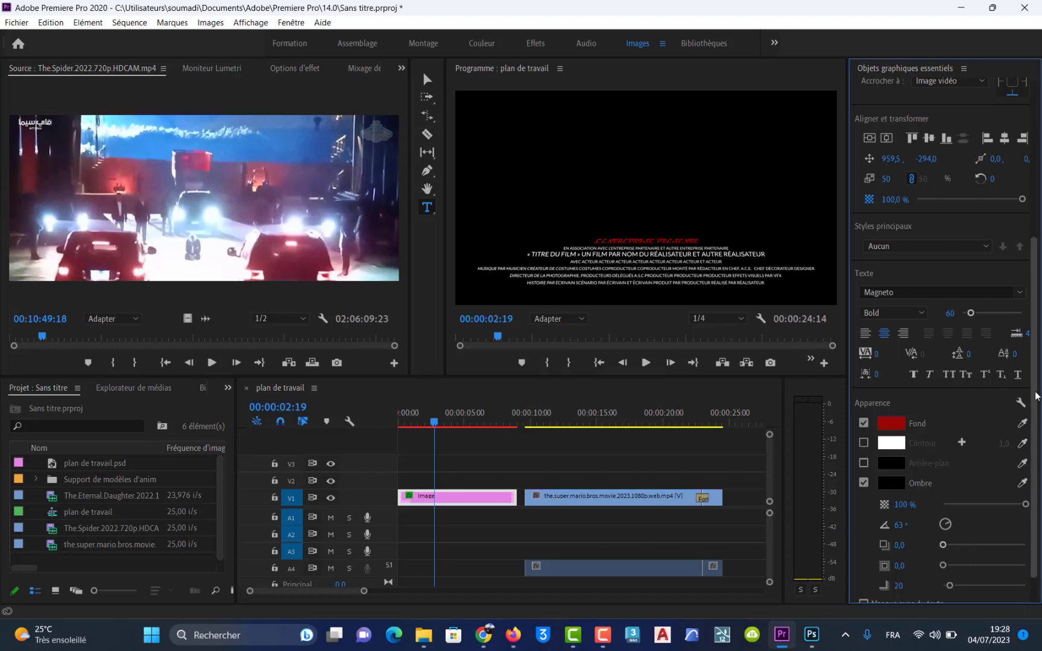
drag(1035, 393, 1035, 435)
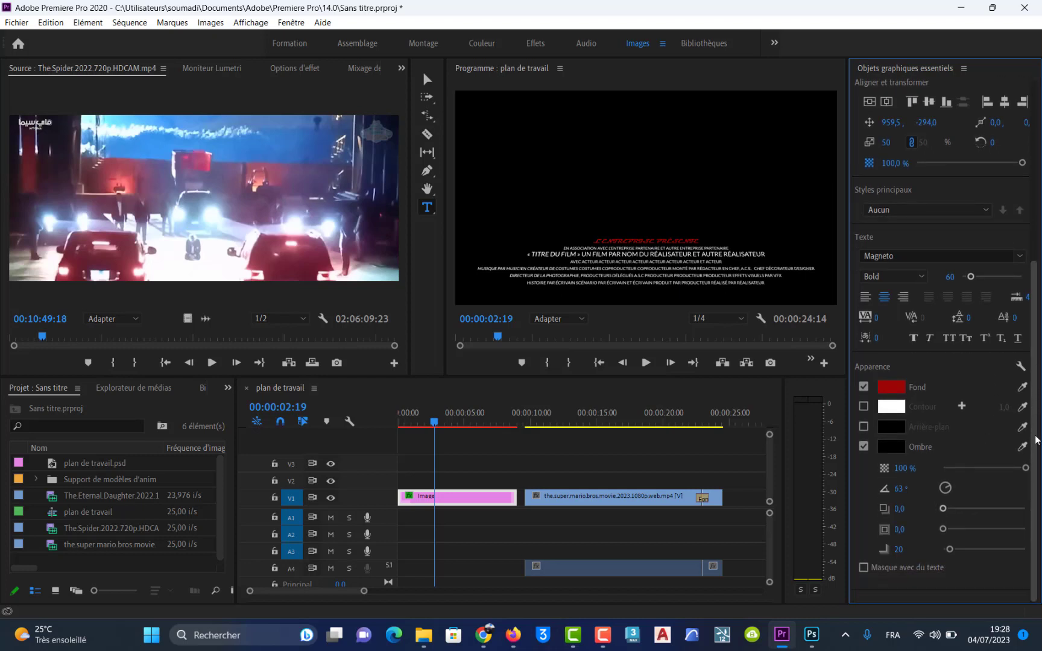
- Select the EN ASSOCIATION AVEC L'ENTREPRISE text layer and view which layers it can be pinned to, leaving its pinning as is
scroll(1035, 440, up, 5)
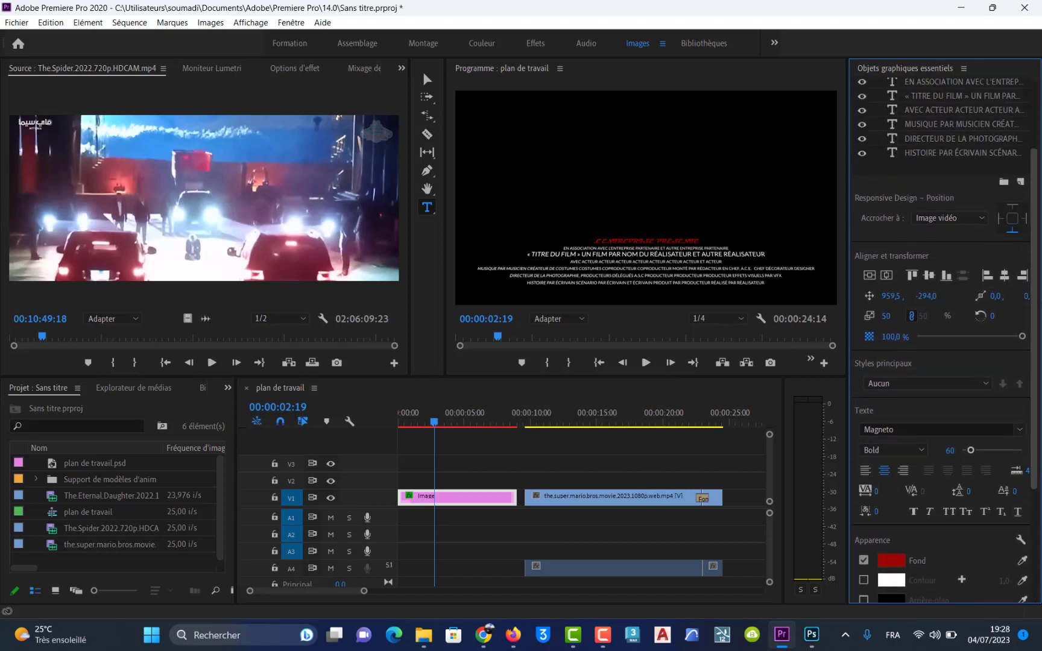
scroll(941, 301, up, 4)
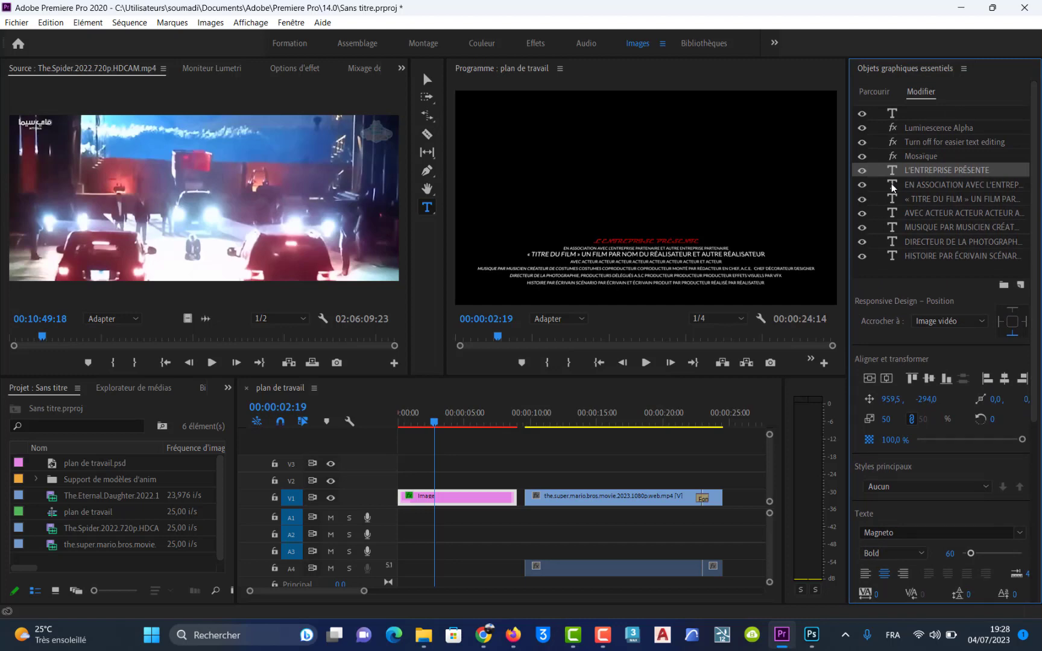
click(912, 185)
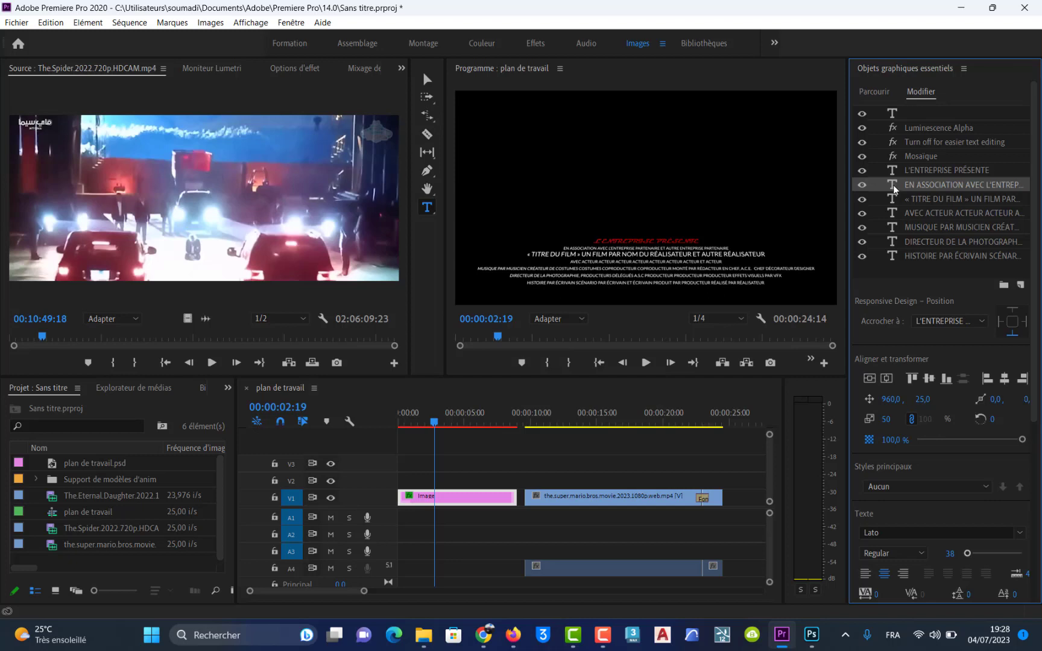
click(971, 320)
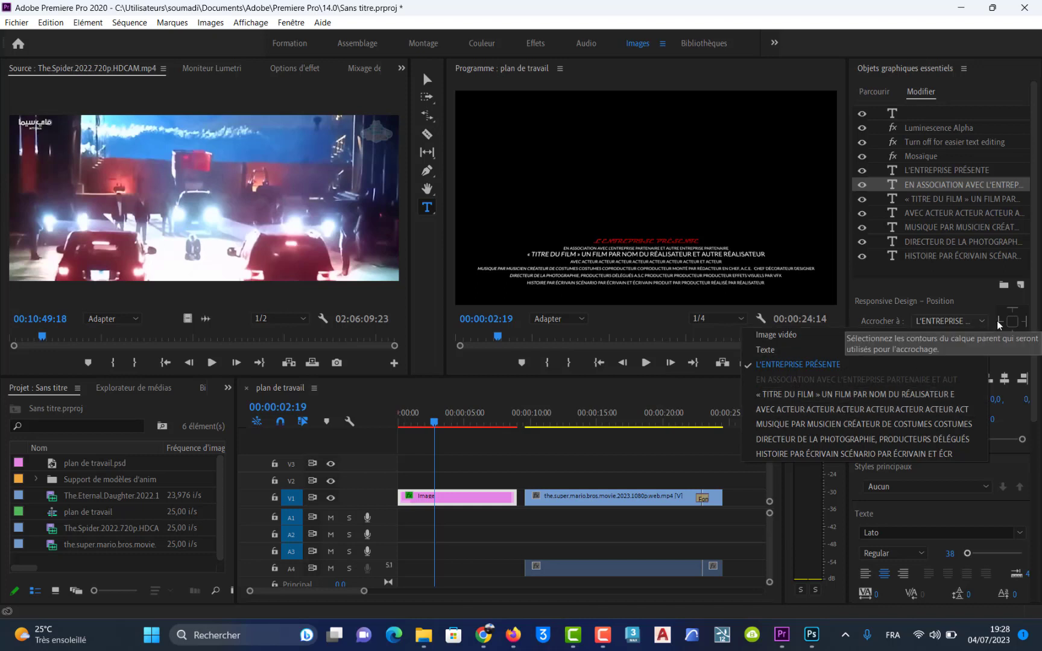
click(978, 288)
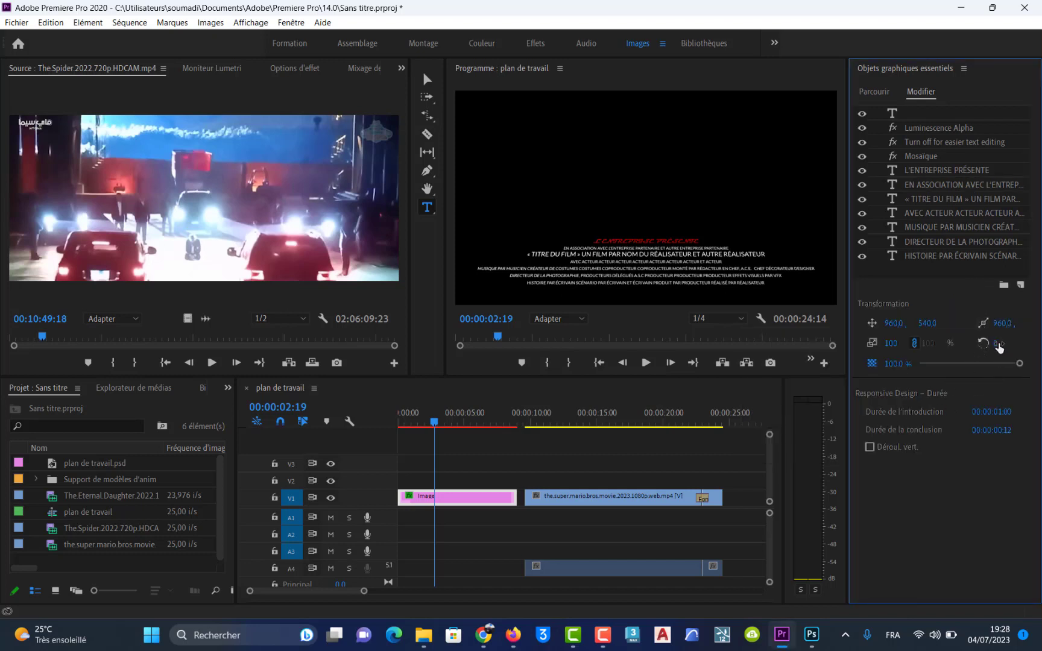
- Try rotating the whole credits graphic, and reset its rotation to 0°
mouse_move(996, 343)
mouse_down()
mouse_move(1041, 344)
mouse_move(1001, 343)
mouse_move(1011, 329)
mouse_up()
click(998, 342)
text(0)
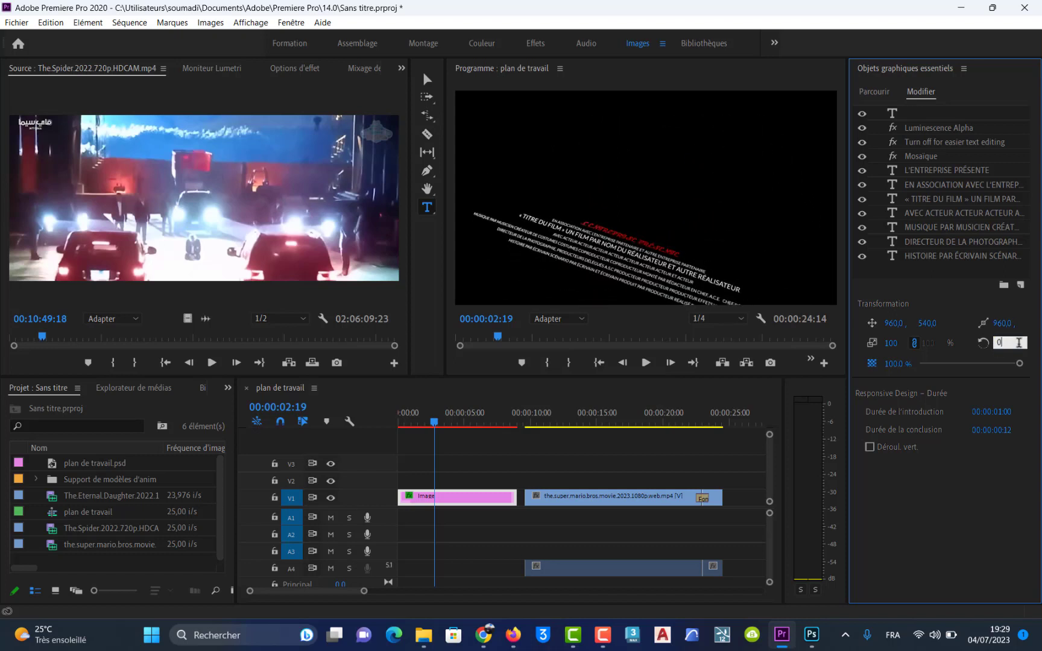
key(Return)
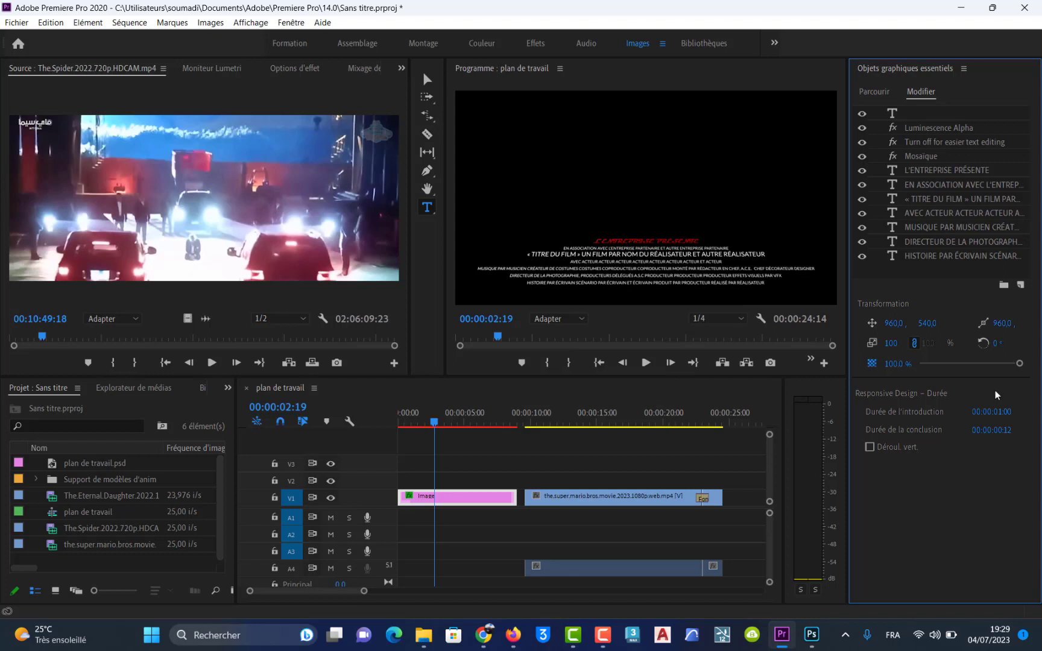
- Set the whole credits graphic's horizontal position to 975 and its scale to 107 %
mouse_move(1017, 365)
mouse_down()
mouse_move(934, 367)
mouse_move(1037, 368)
mouse_up()
drag(895, 329, 904, 329)
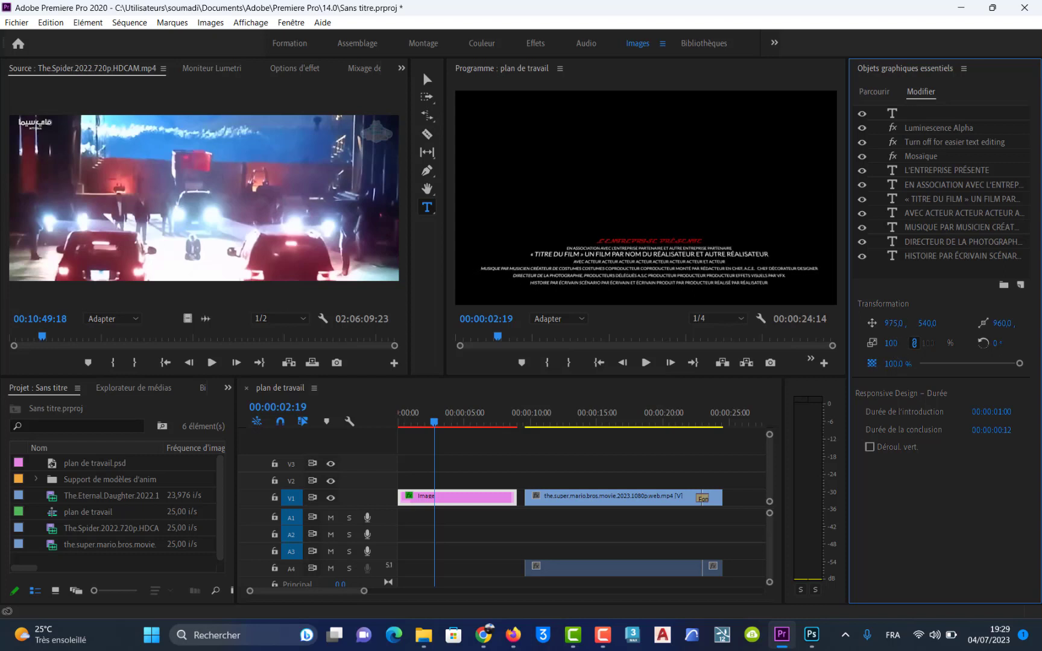
drag(891, 343, 895, 343)
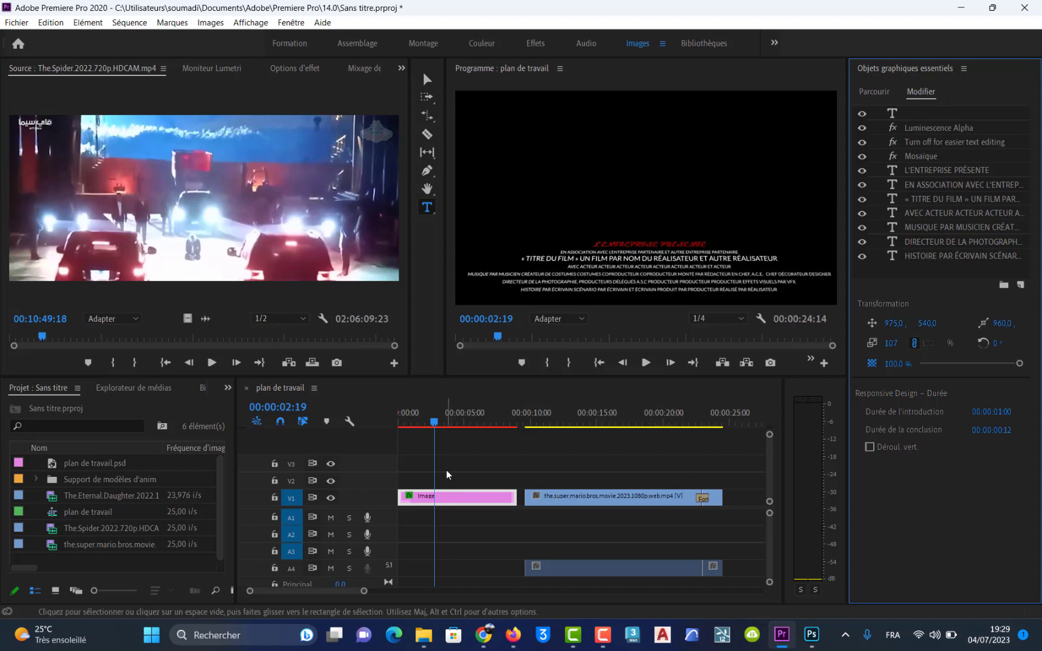
- Play and scrub through the opening credits from the start of the sequence to check their look
drag(435, 422, 400, 422)
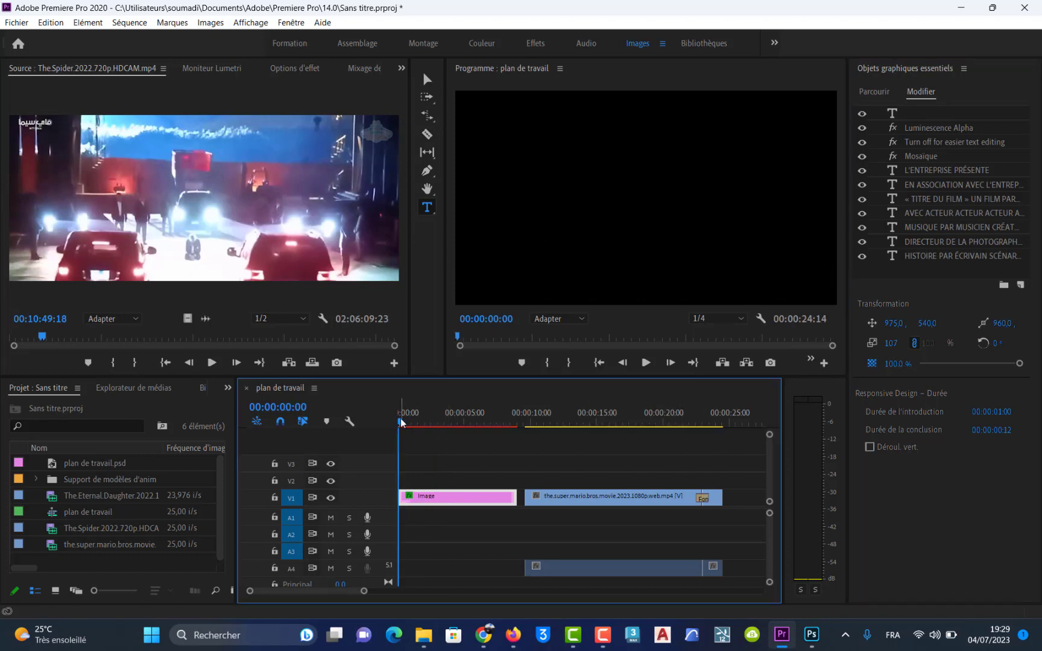
key(space)
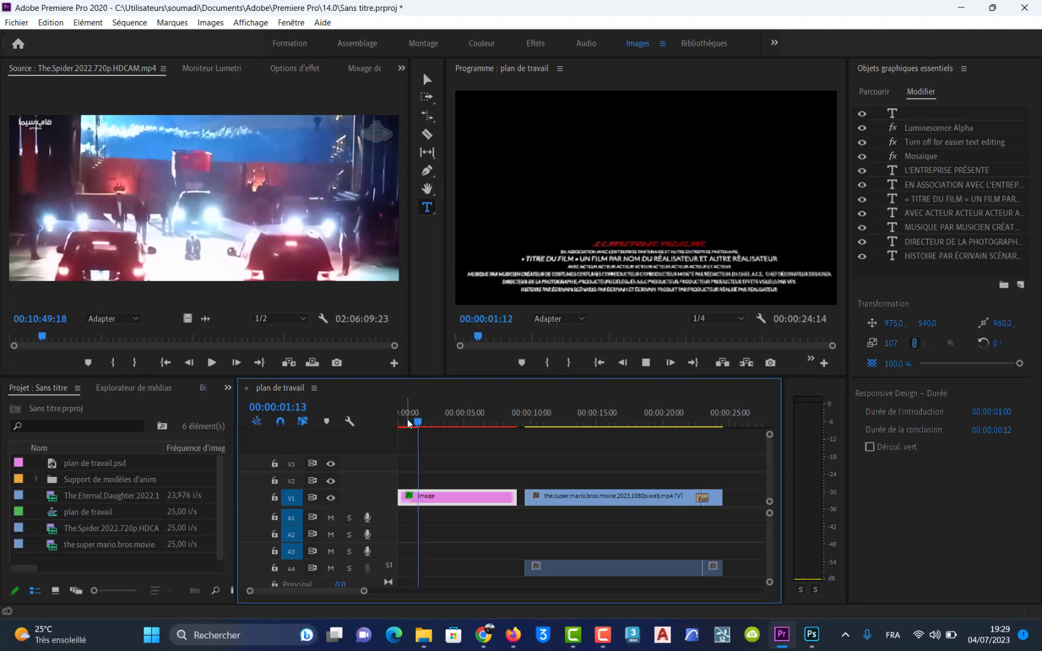
key(space)
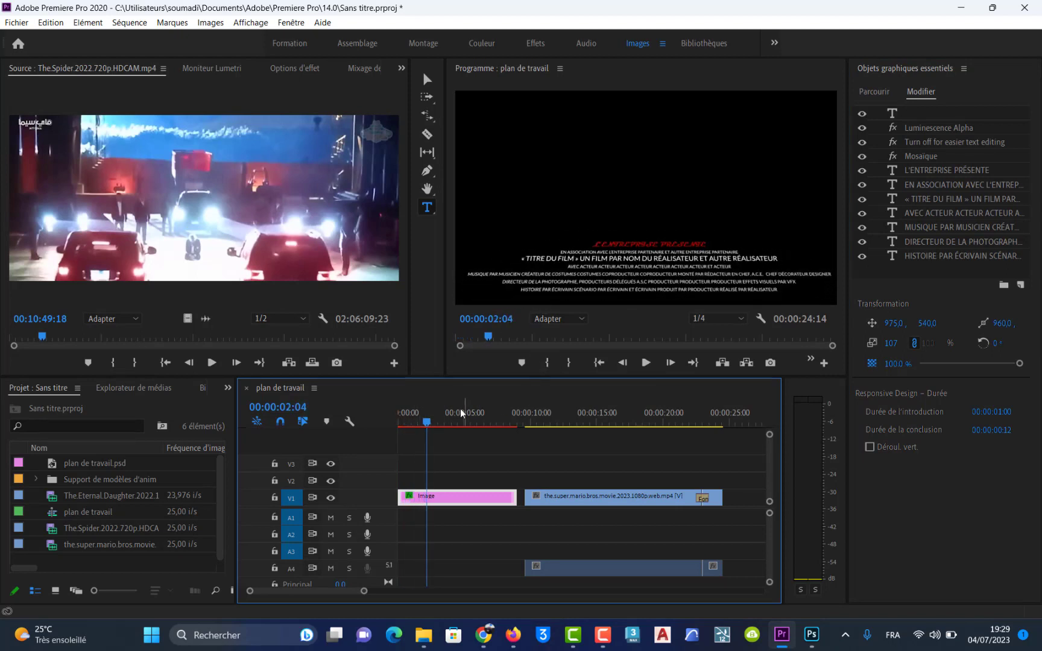
key(space)
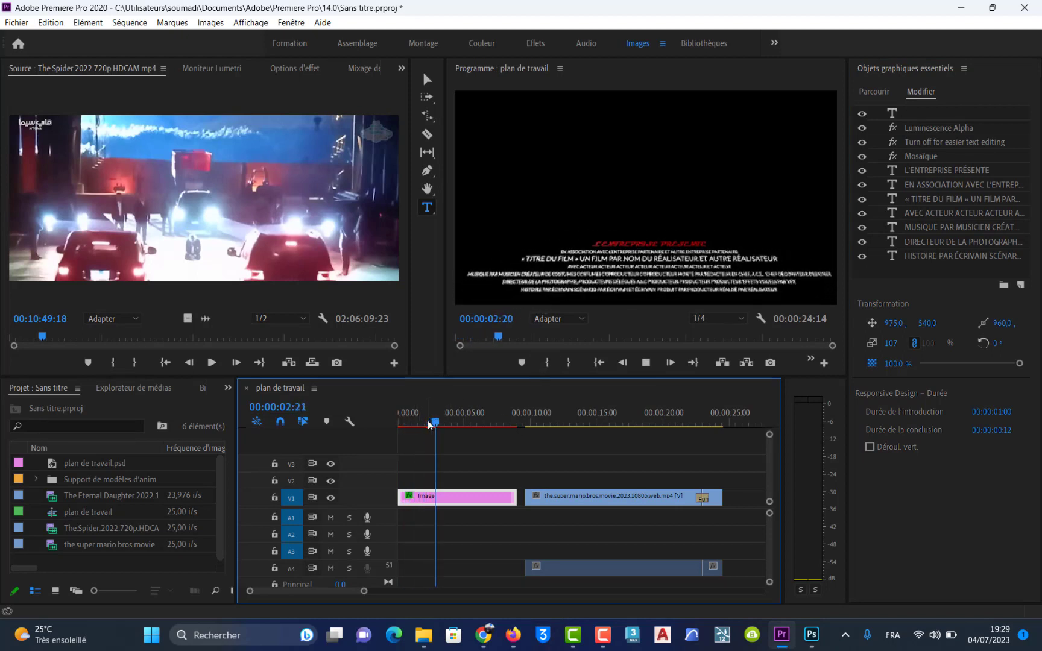
key(space)
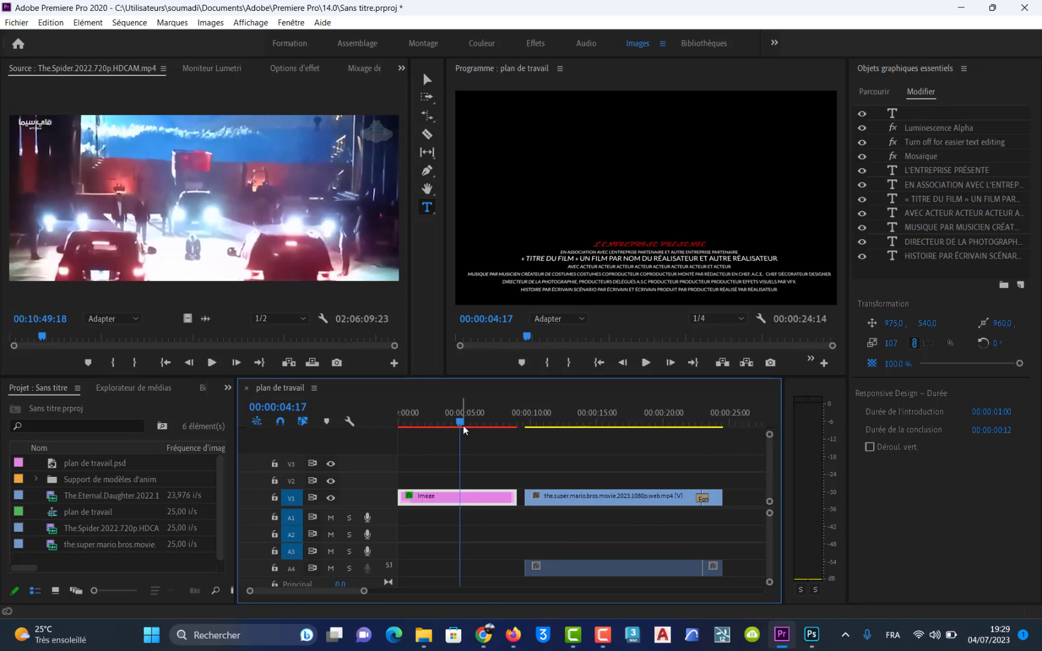
drag(460, 424, 481, 437)
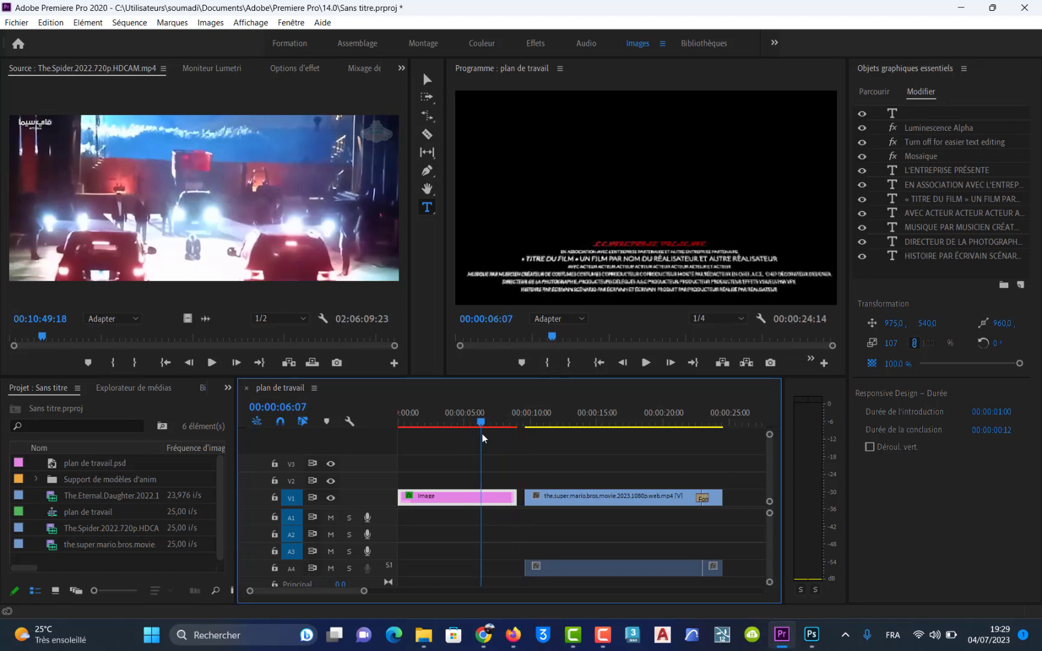
- Ripple-delete the gap on V1 between the credits graphic and the super.mario.bros clip
right_click(521, 500)
click(541, 512)
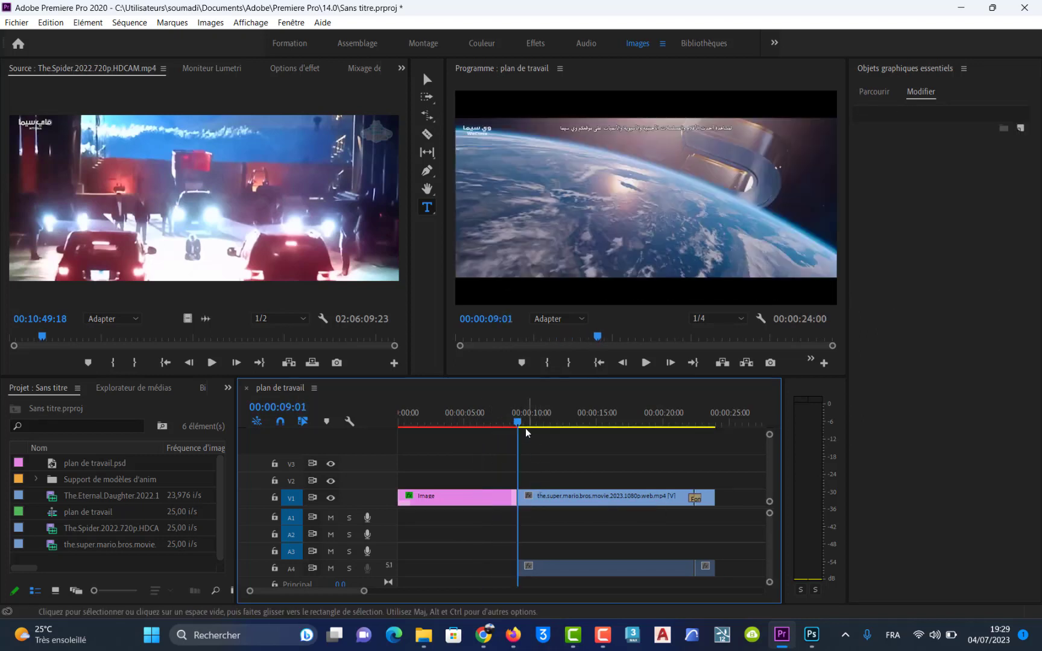
mouse_move(518, 425)
mouse_down()
mouse_move(489, 425)
mouse_move(522, 425)
mouse_up()
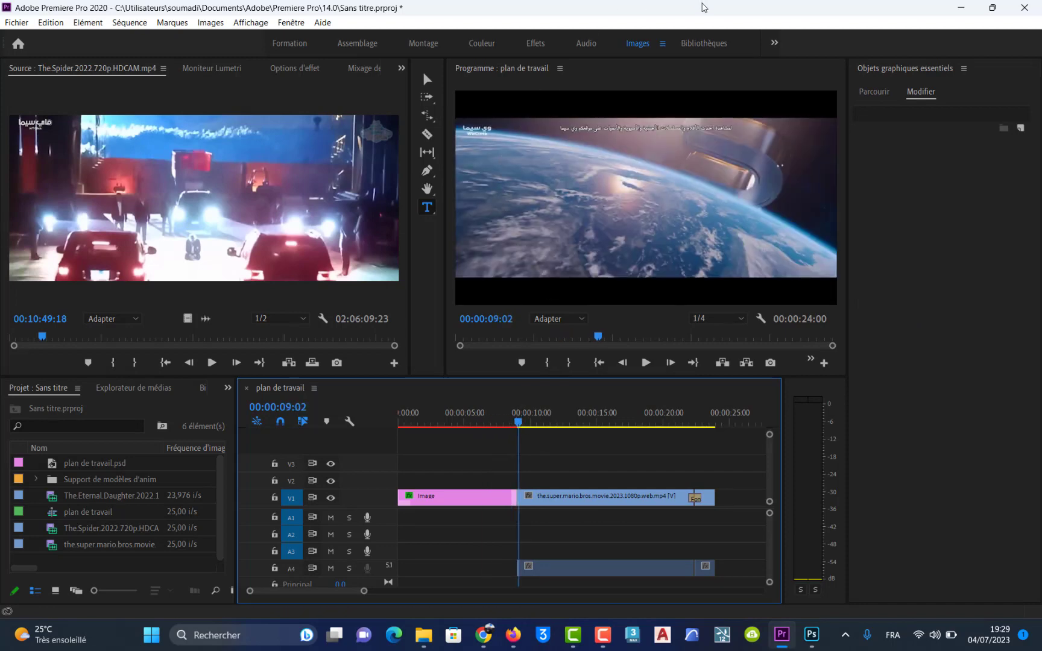
- Switch to the Effets workspace and look through its essential graphics templates, libraries, Lumetri colour and marker tools
click(536, 42)
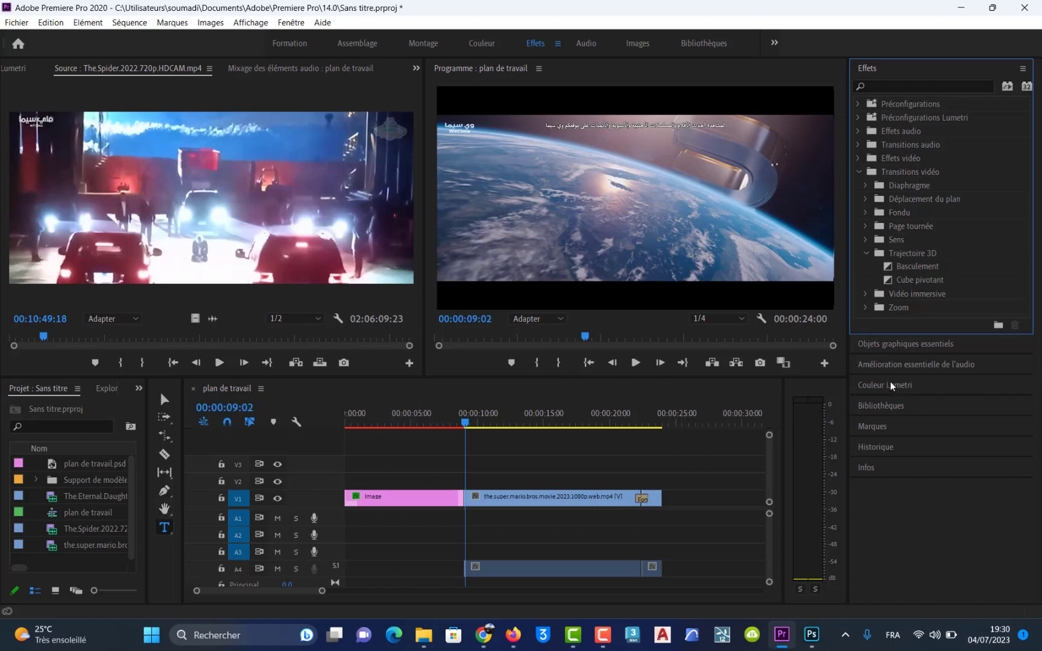
click(868, 344)
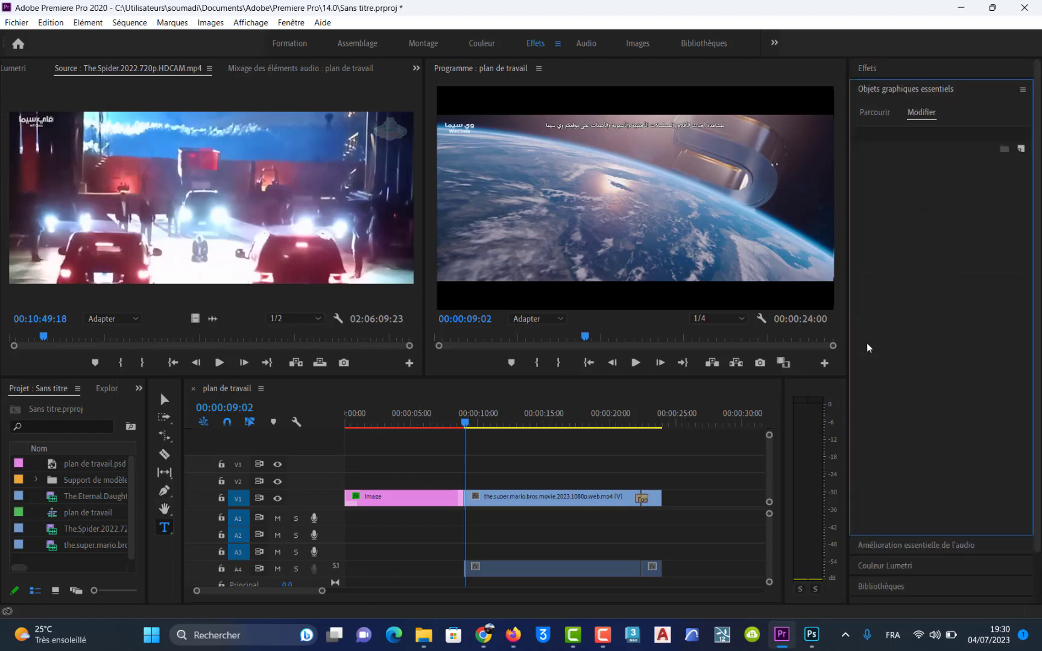
click(871, 115)
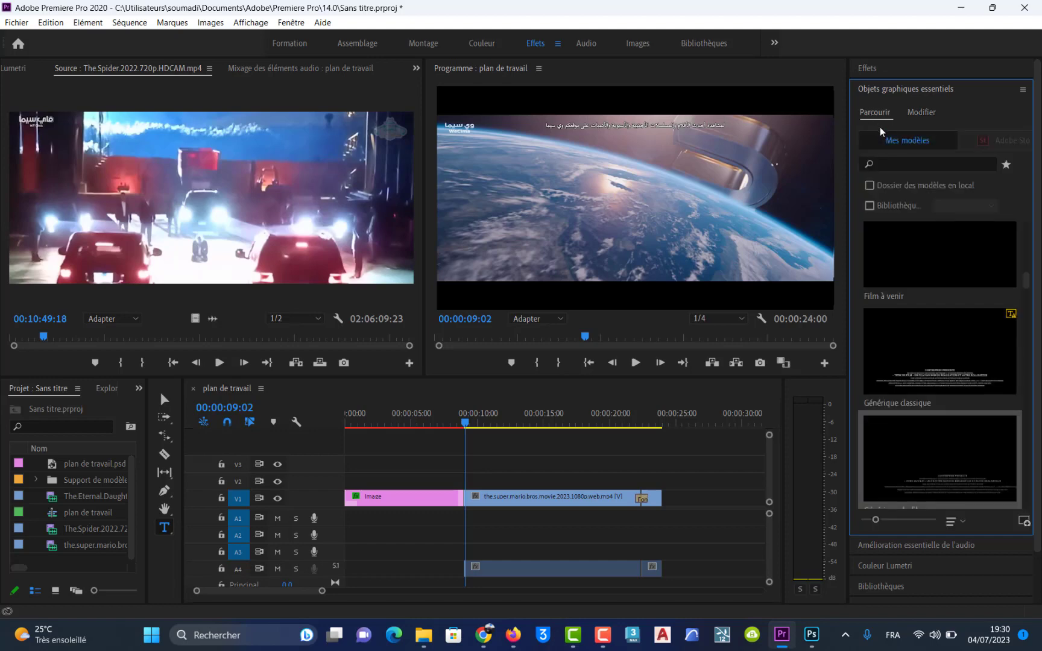
click(892, 92)
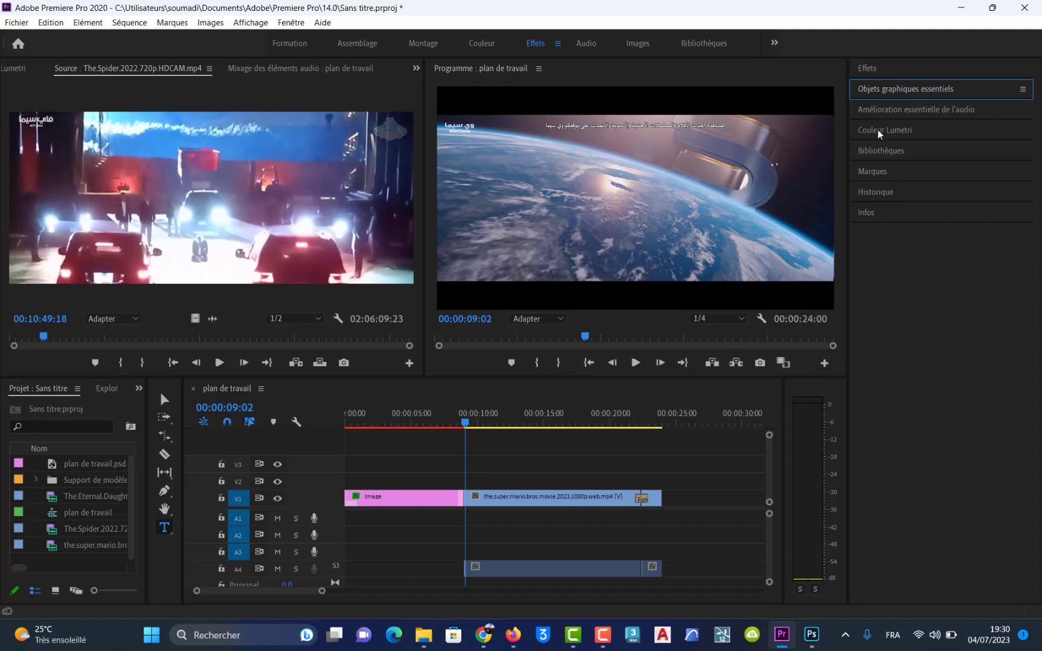
click(878, 152)
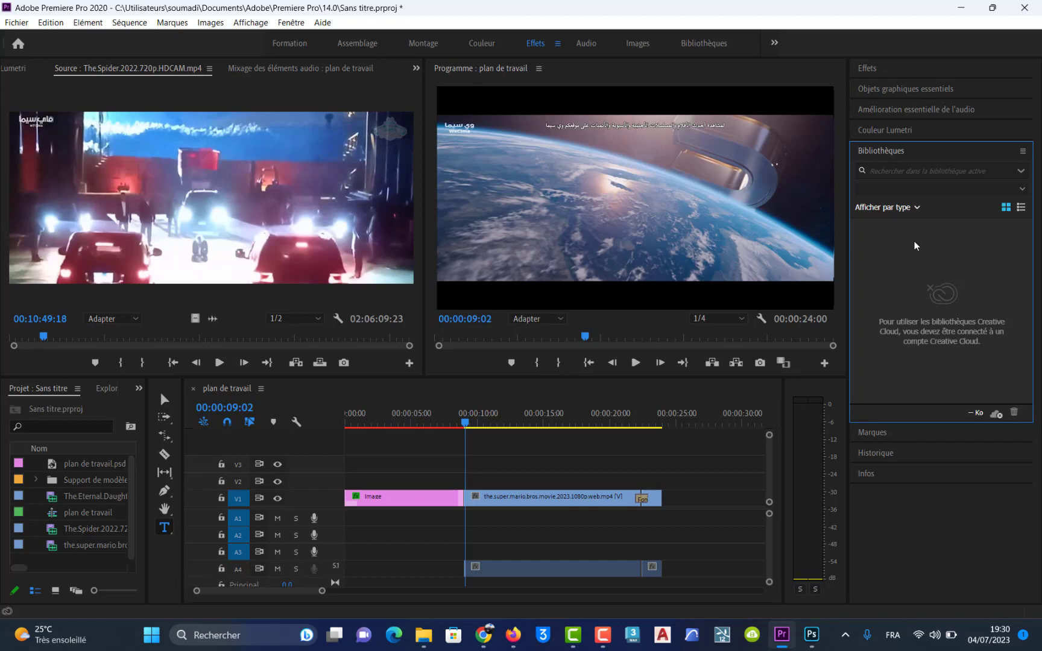
click(907, 131)
click(907, 132)
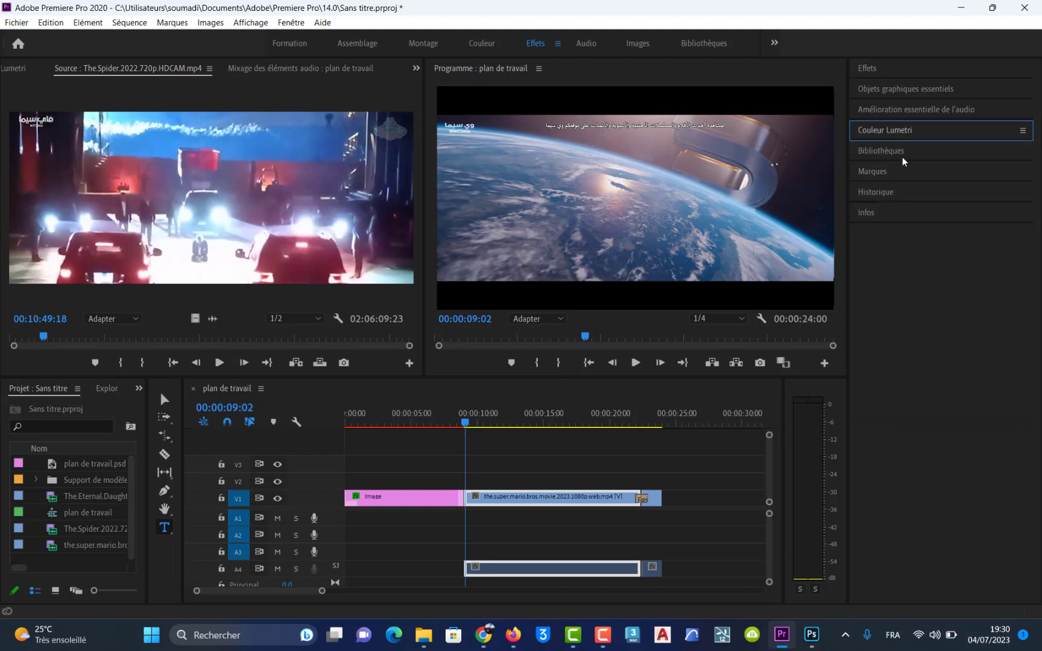
click(899, 174)
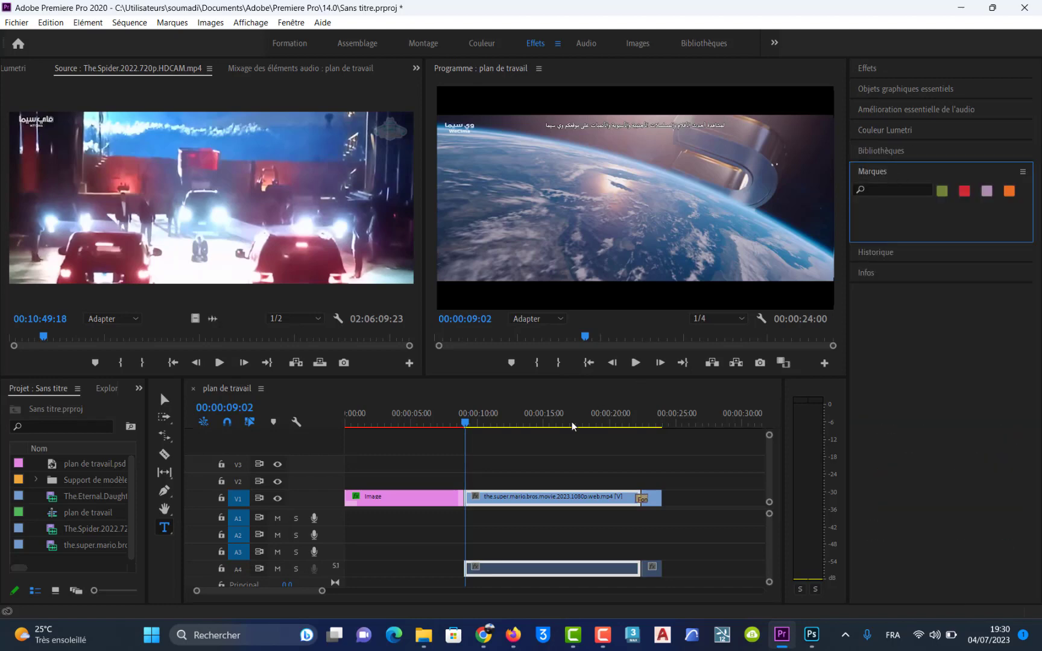
- Add a sequence marker at 00:00:04:09 over the credits graphic and name it "ml de l'intro"
click(465, 425)
mouse_move(465, 424)
mouse_down()
mouse_move(342, 427)
mouse_move(403, 430)
mouse_up()
key(m)
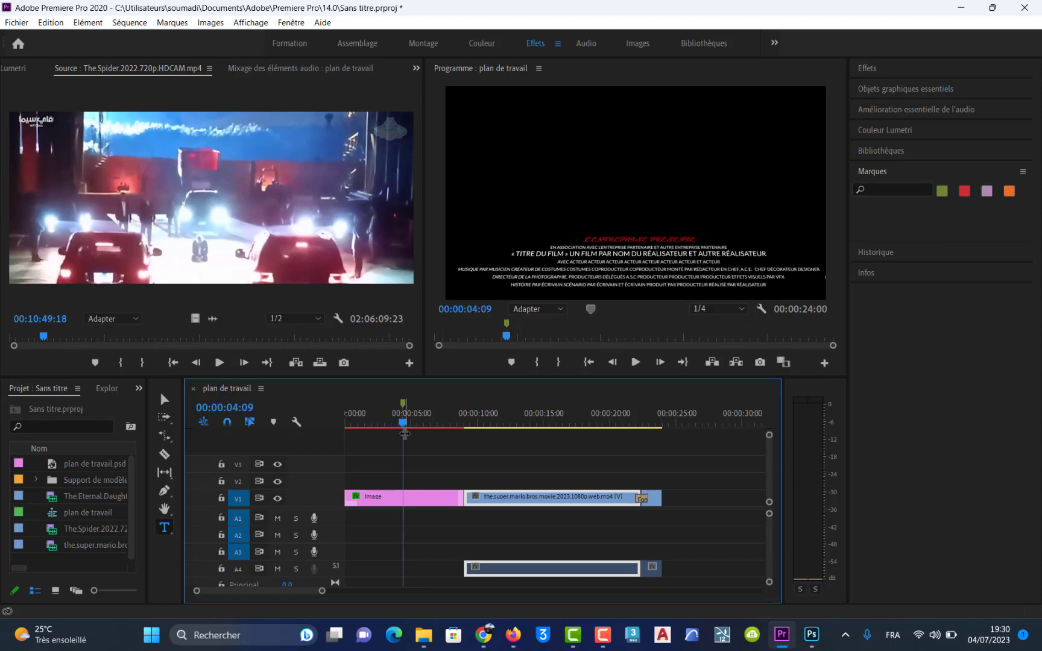
double_click(403, 404)
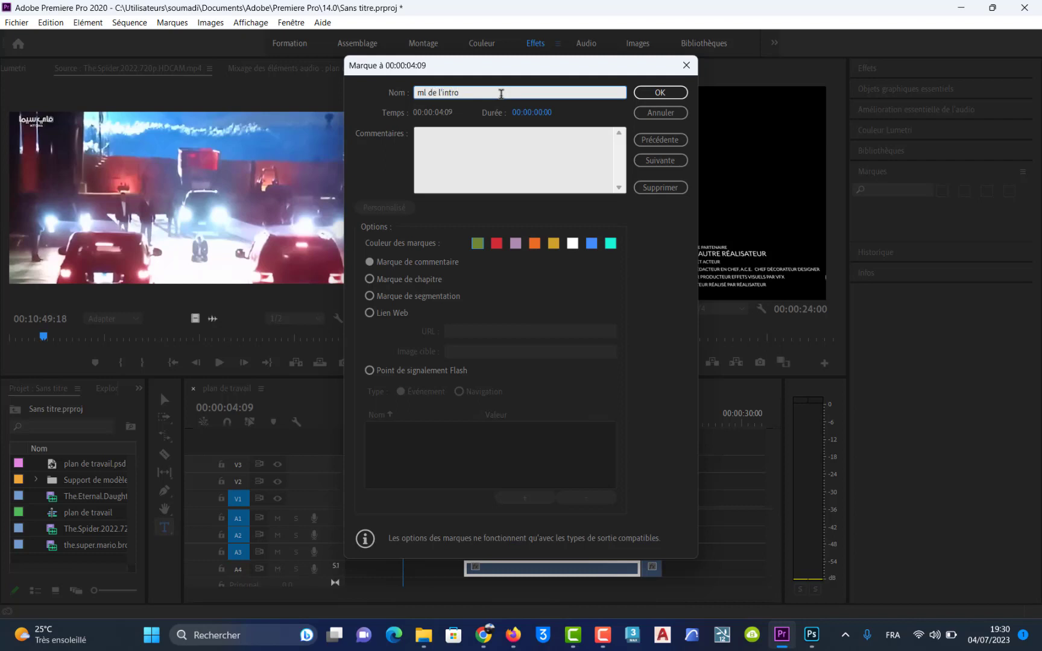
click(660, 92)
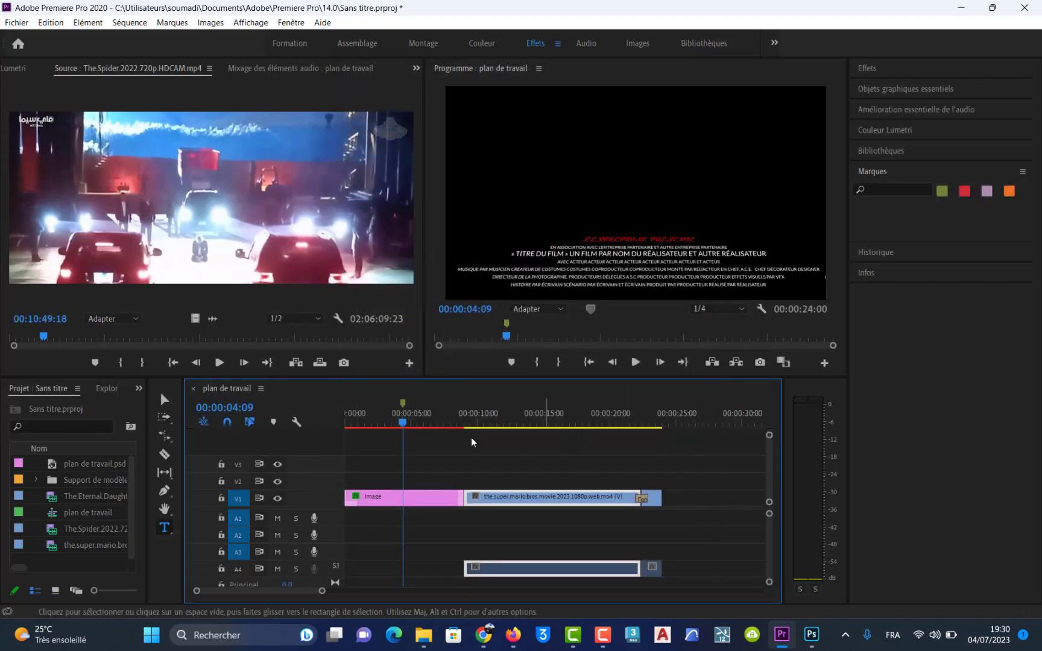
- Reopen the "ml de l'intro" marker's settings to view its comments field, and close them unchanged
double_click(401, 407)
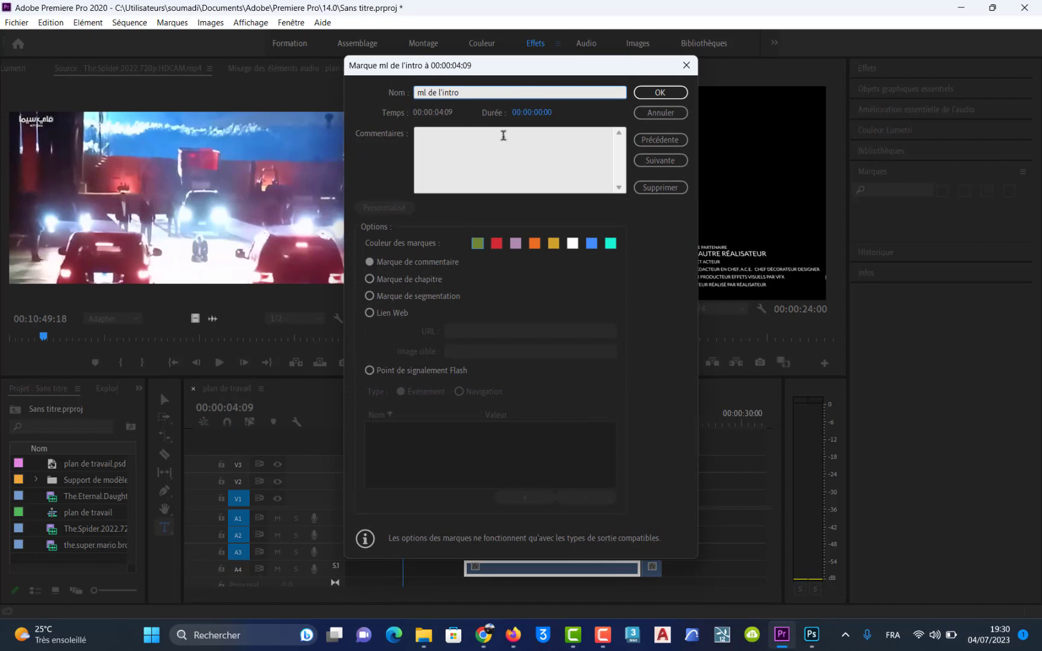
click(489, 144)
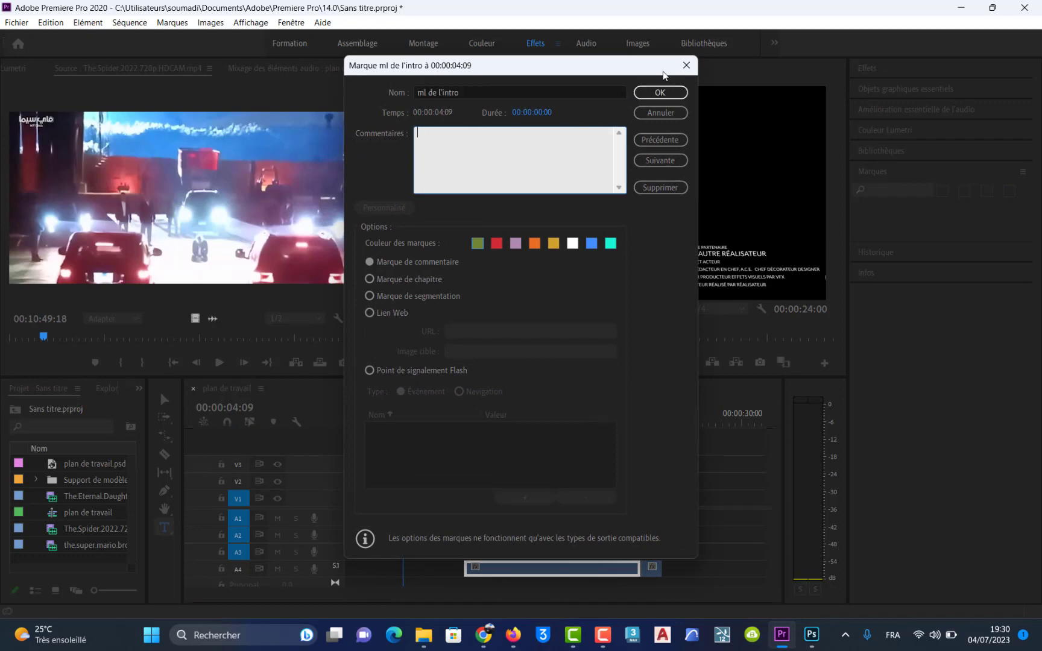
click(686, 65)
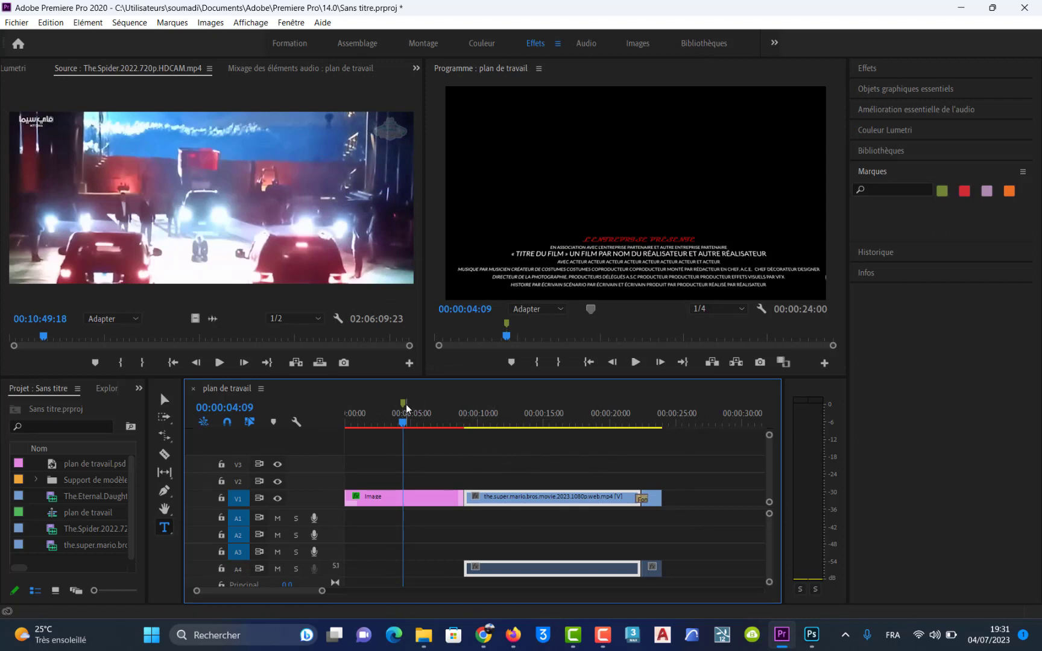
- Move the playhead to 00:00:14:15, try the Images workspace and switch to the Montage workspace
drag(406, 411, 539, 429)
click(293, 23)
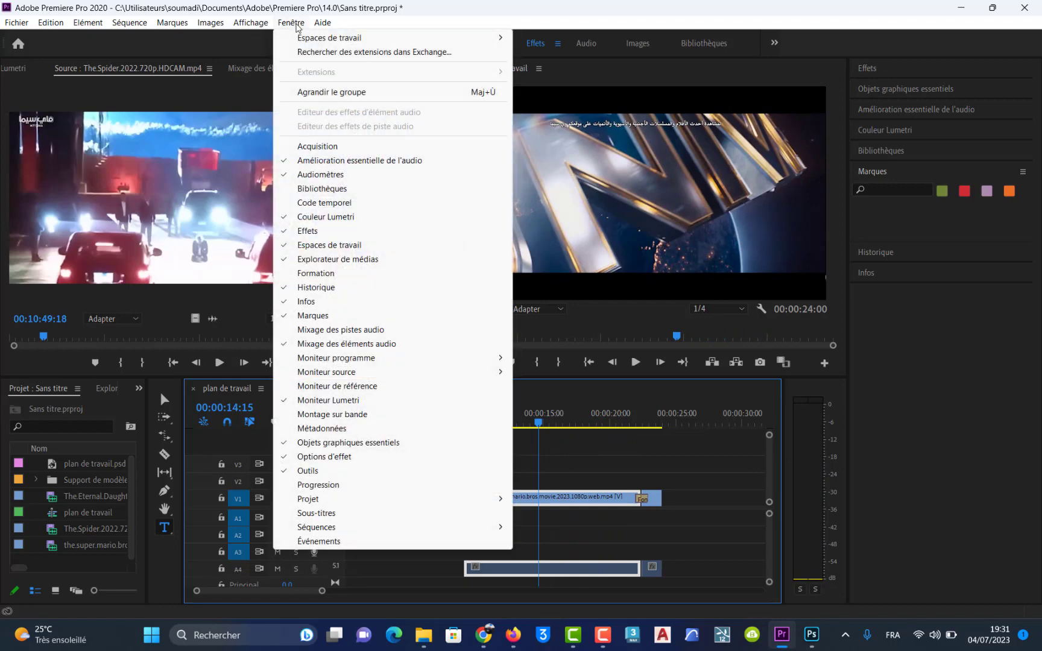
mouse_move(337, 37)
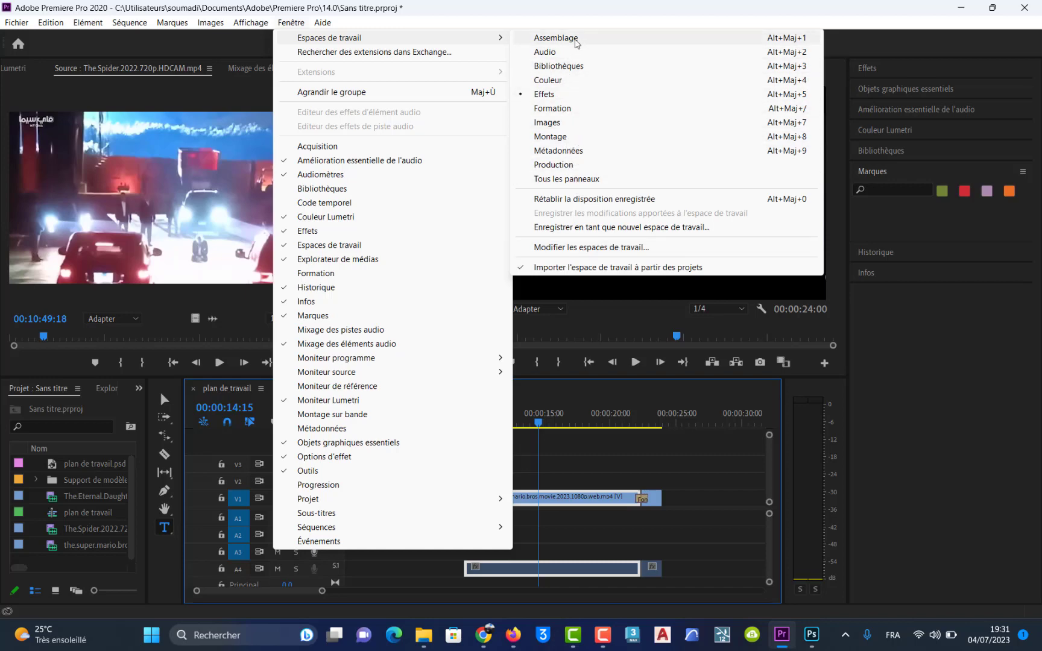
click(547, 123)
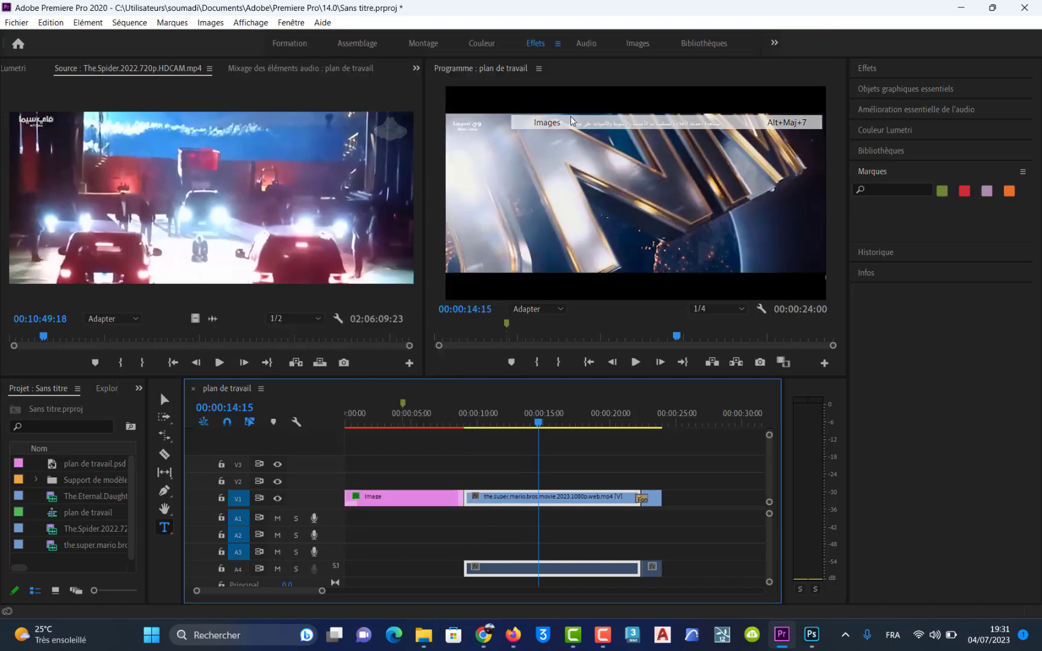
click(292, 22)
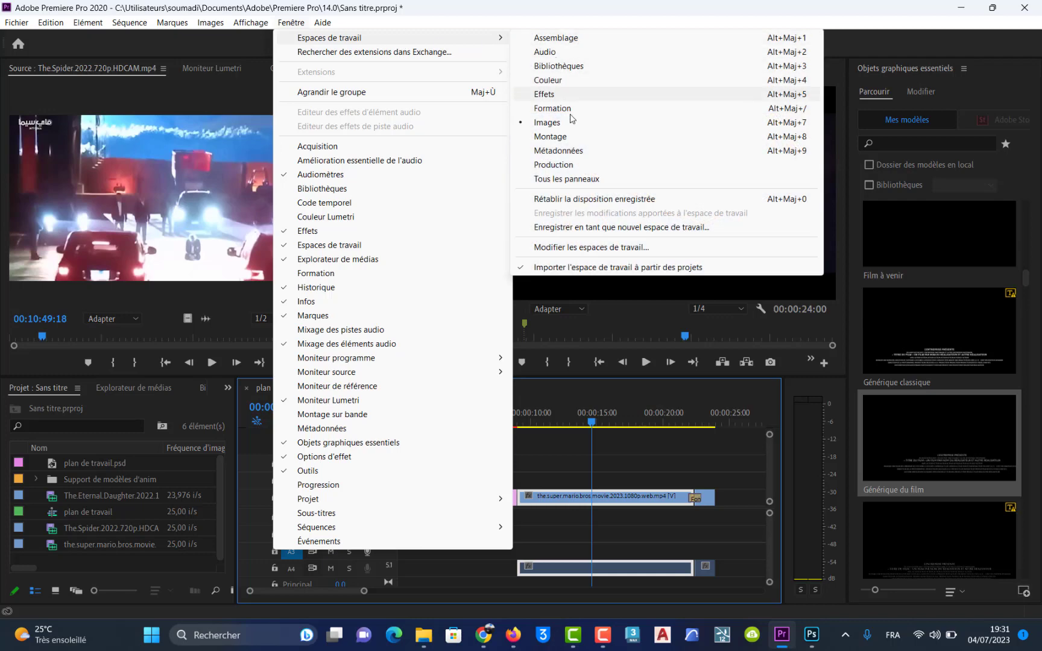
click(572, 138)
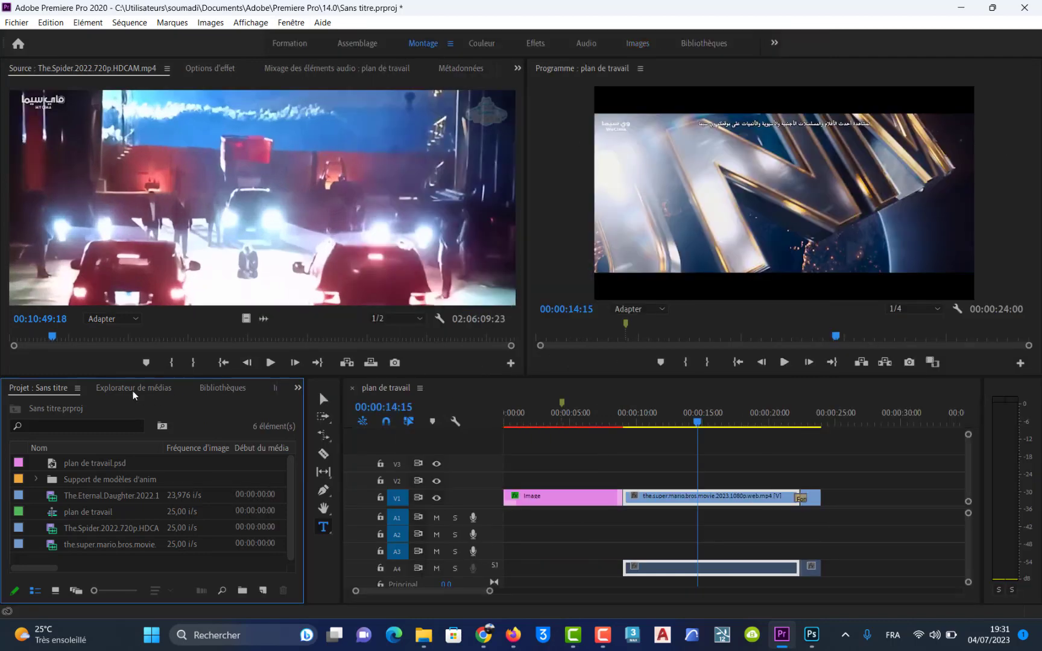
- Look through the media browser, libraries, clip information, effects and markers panels of the Montage workspace
click(157, 391)
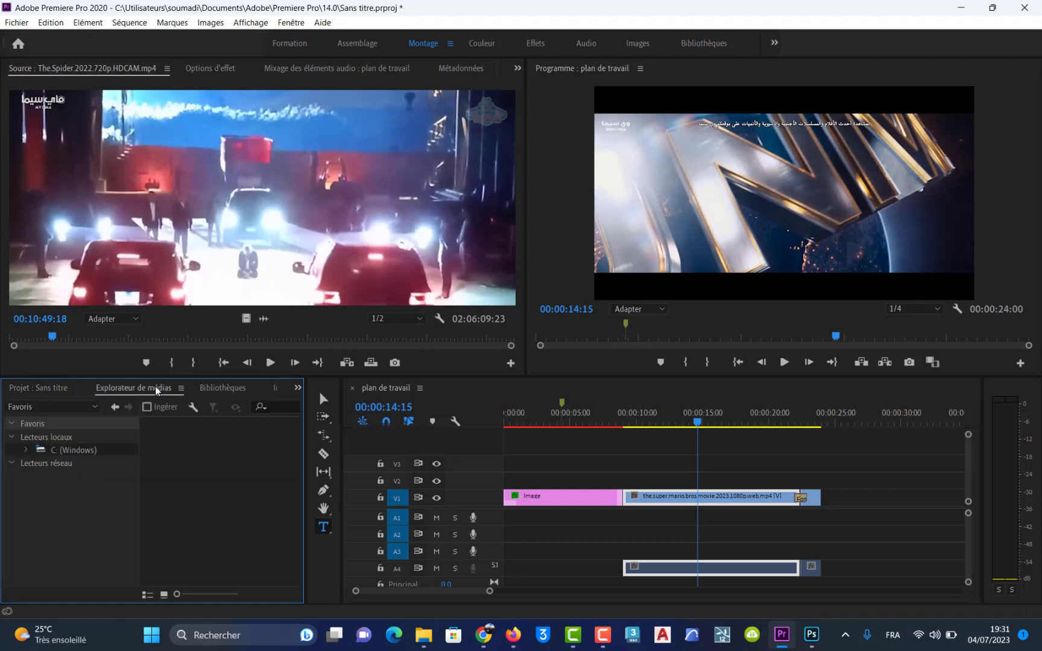
click(239, 391)
click(272, 389)
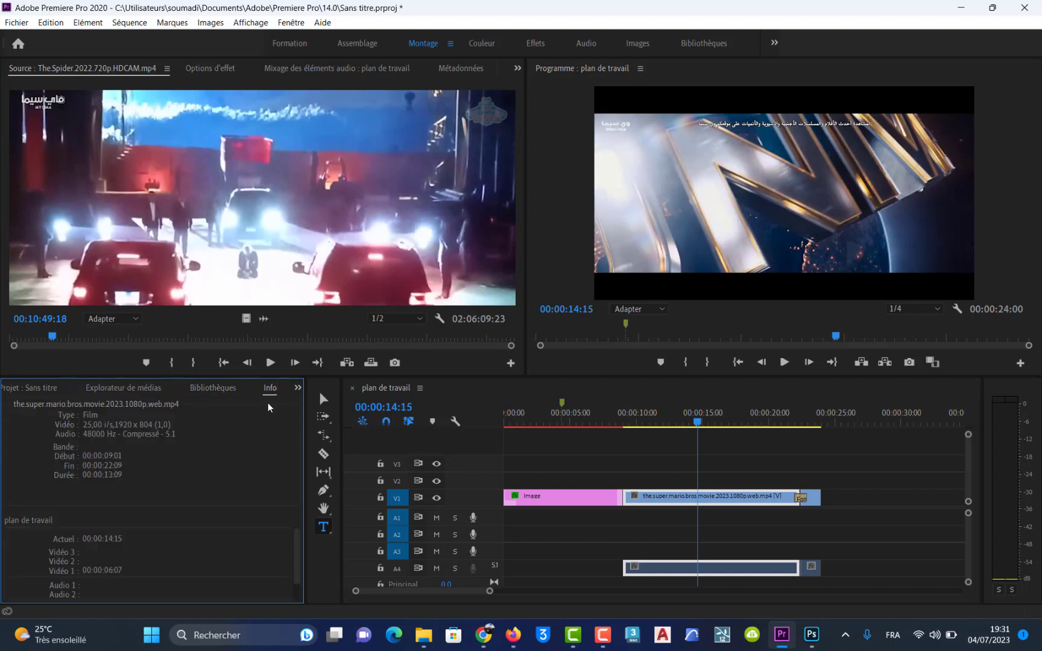
click(299, 389)
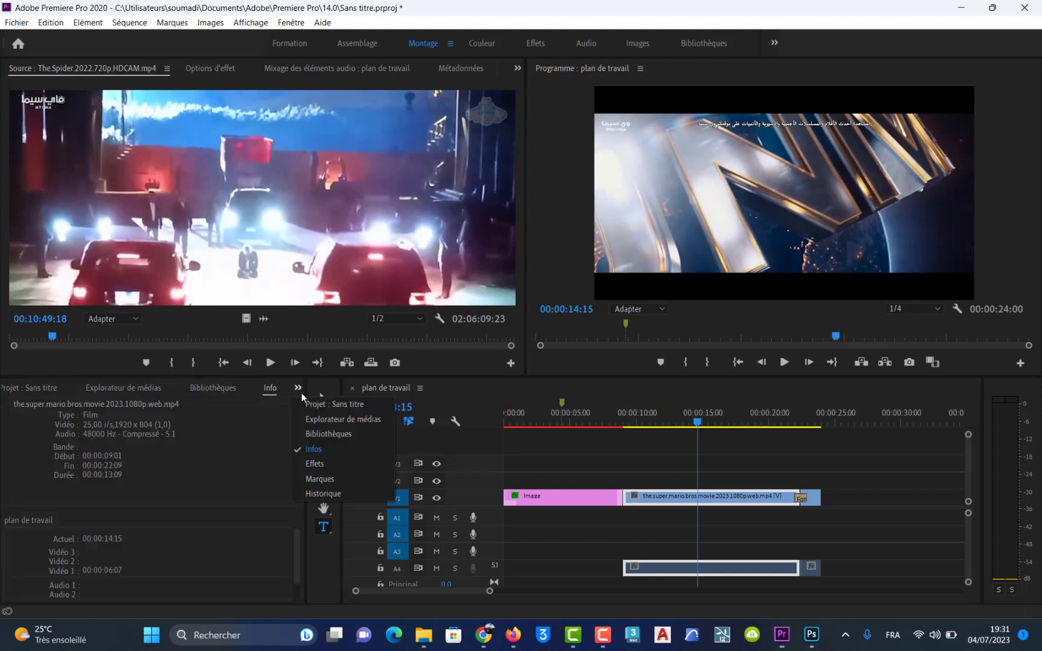
click(328, 463)
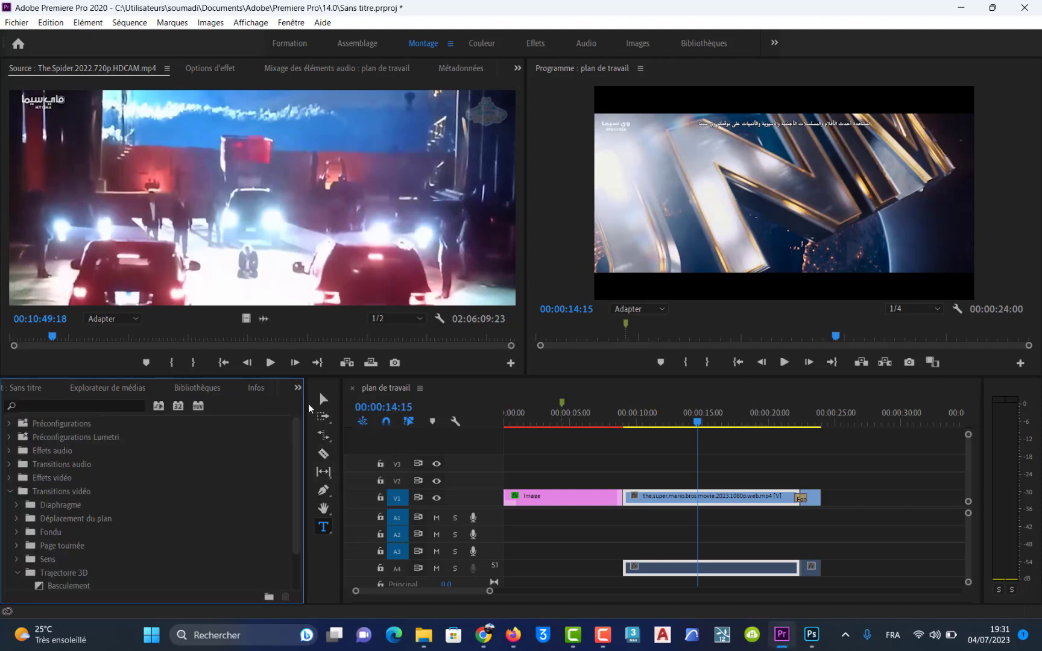
click(298, 388)
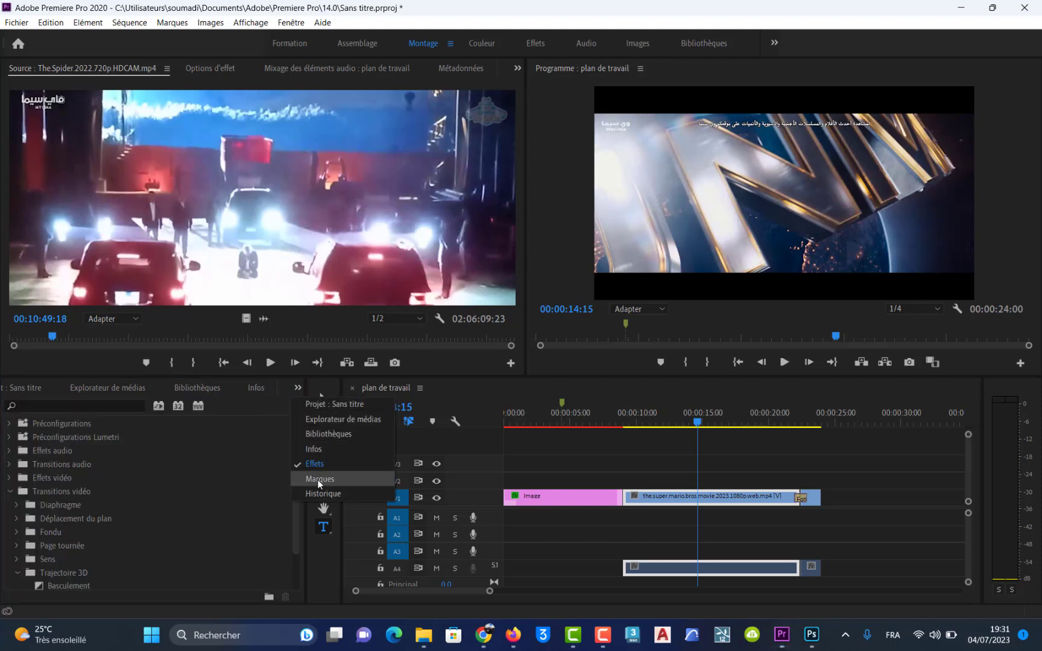
click(319, 479)
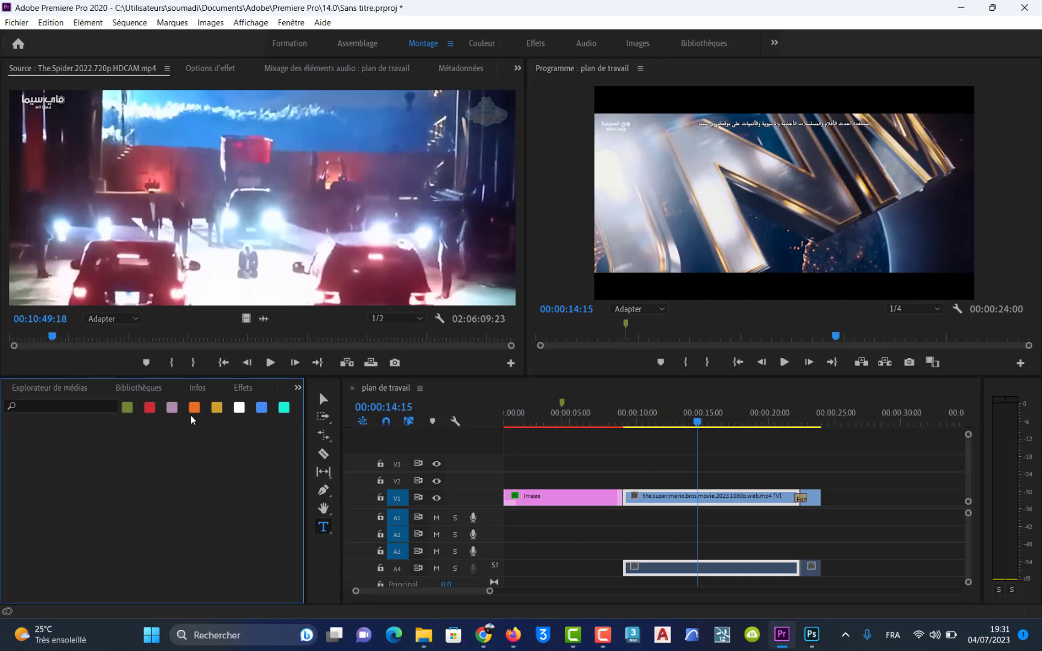
- Move the media browser into the source monitor's panel group and dock the program monitor in that same group
click(88, 389)
drag(355, 456, 458, 407)
drag(378, 389, 422, 199)
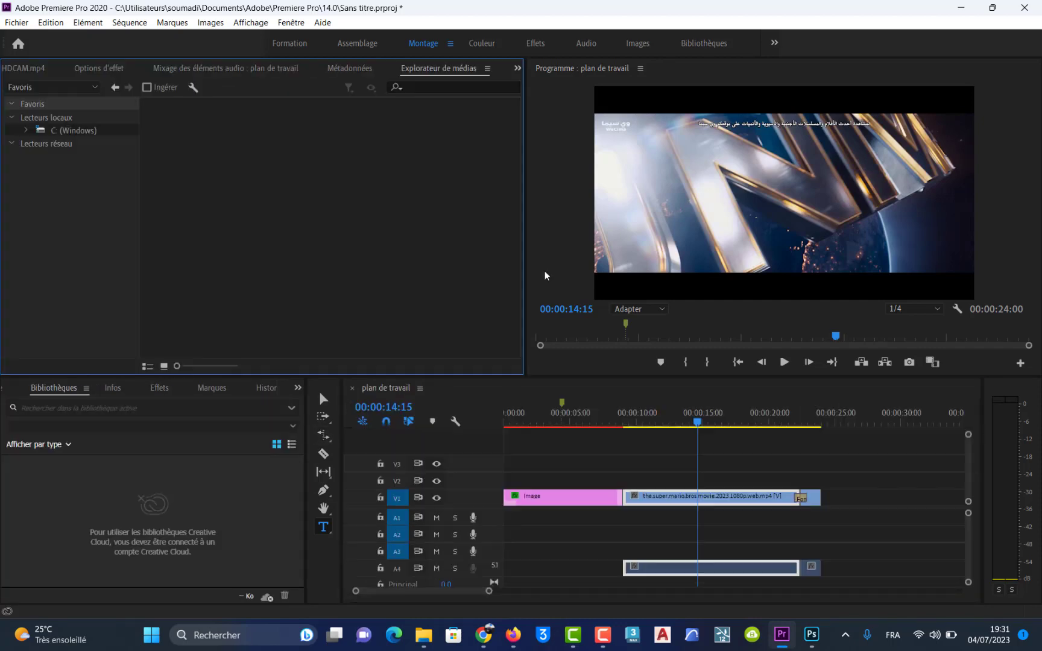
drag(618, 65, 376, 157)
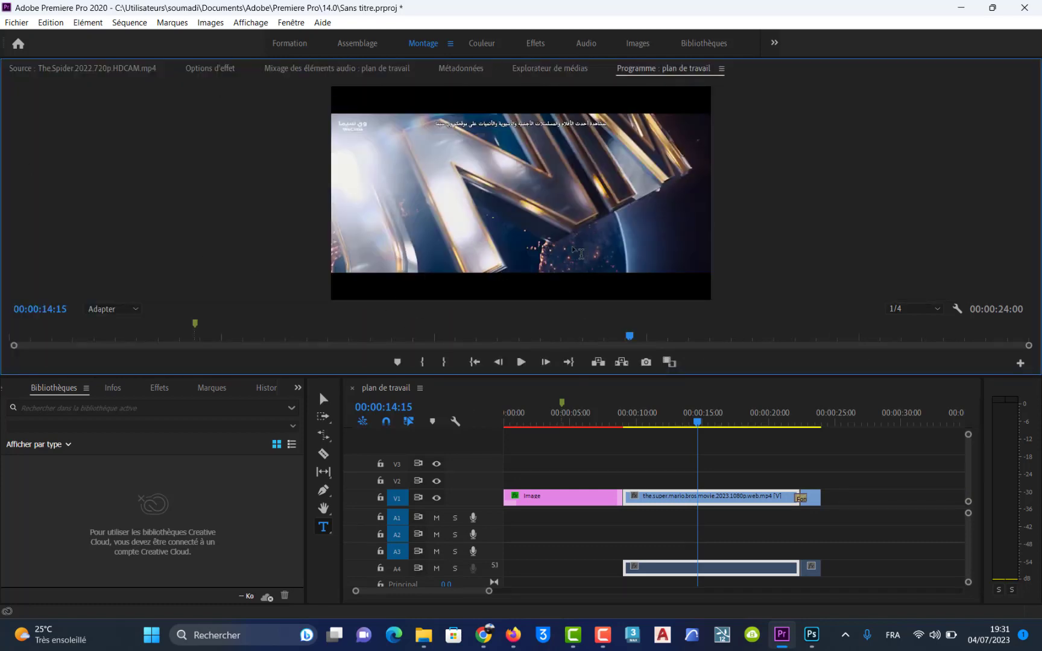
- Switch to the Formation workspace
click(292, 24)
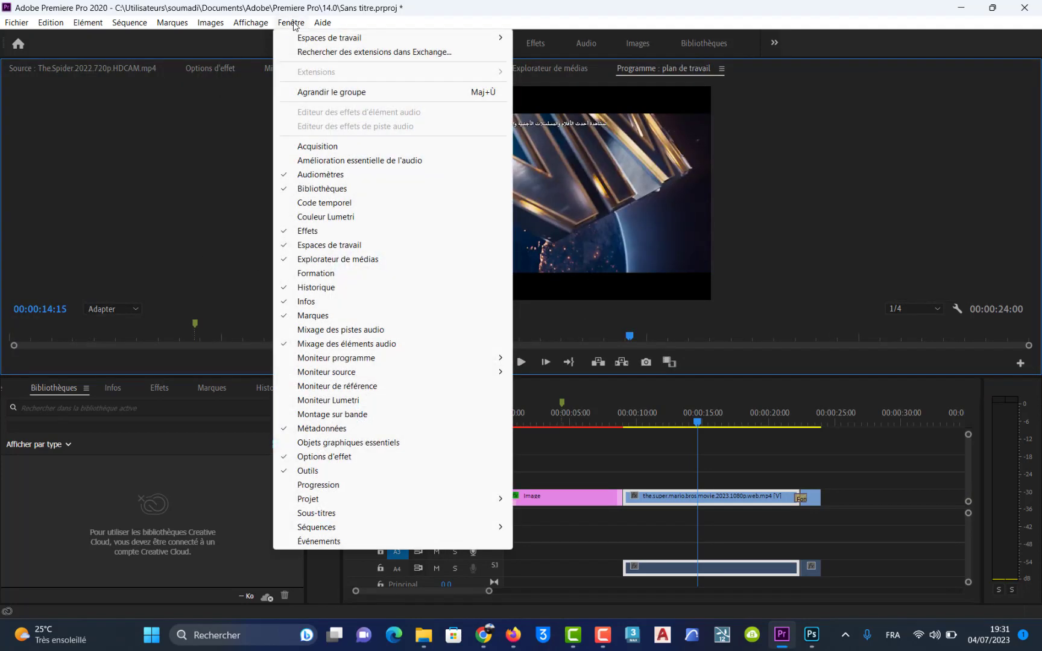
mouse_move(466, 38)
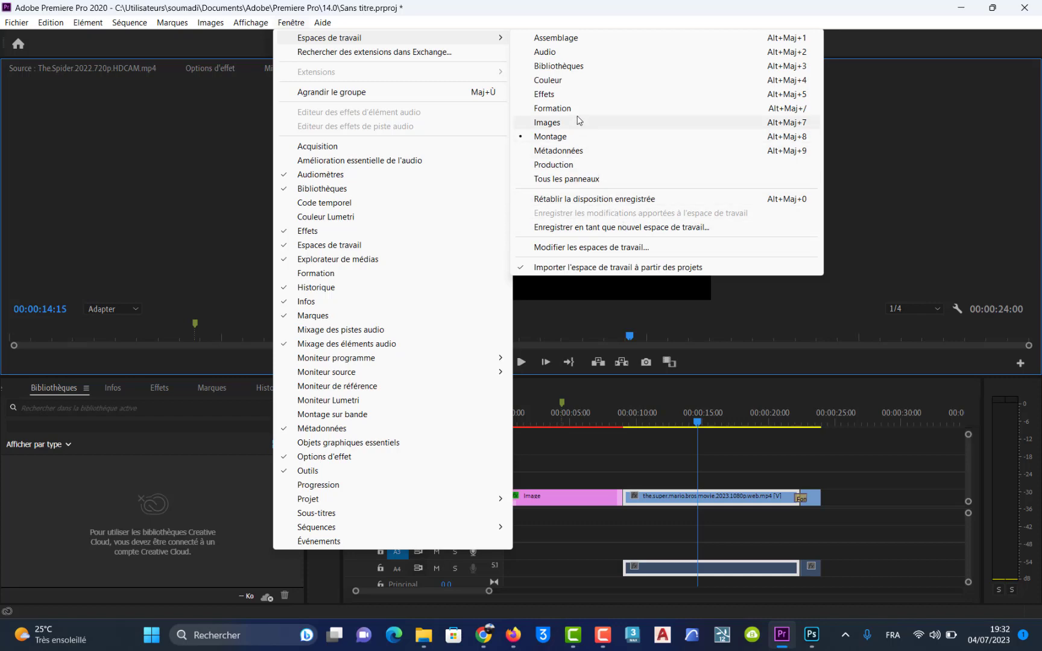
click(552, 109)
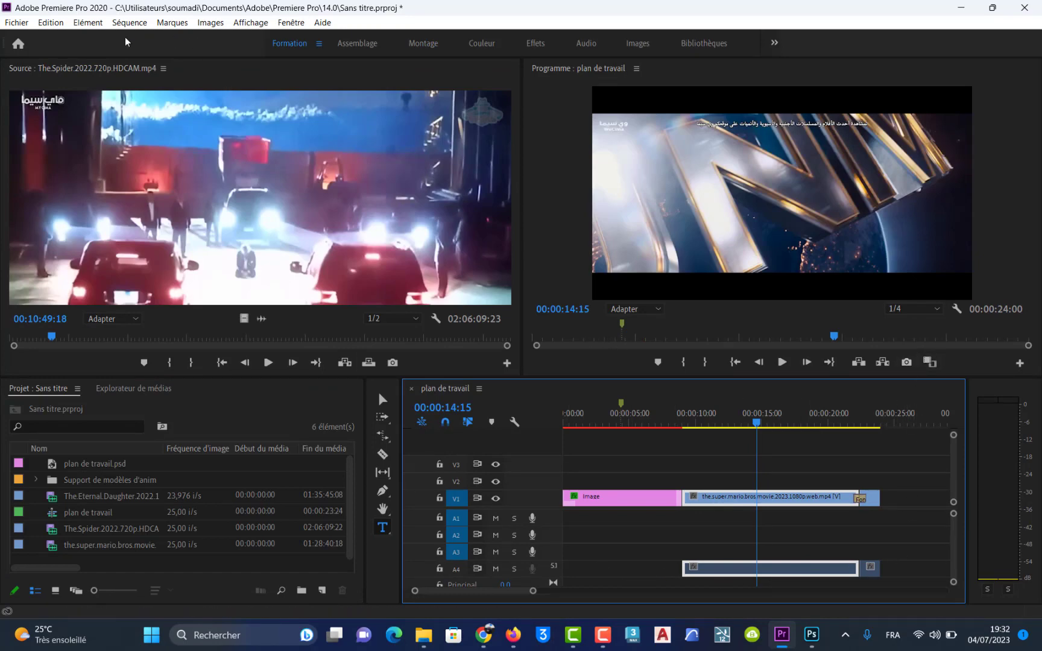
- Open the media export settings for the "plan de travail" sequence and move the dialog up slightly
click(20, 23)
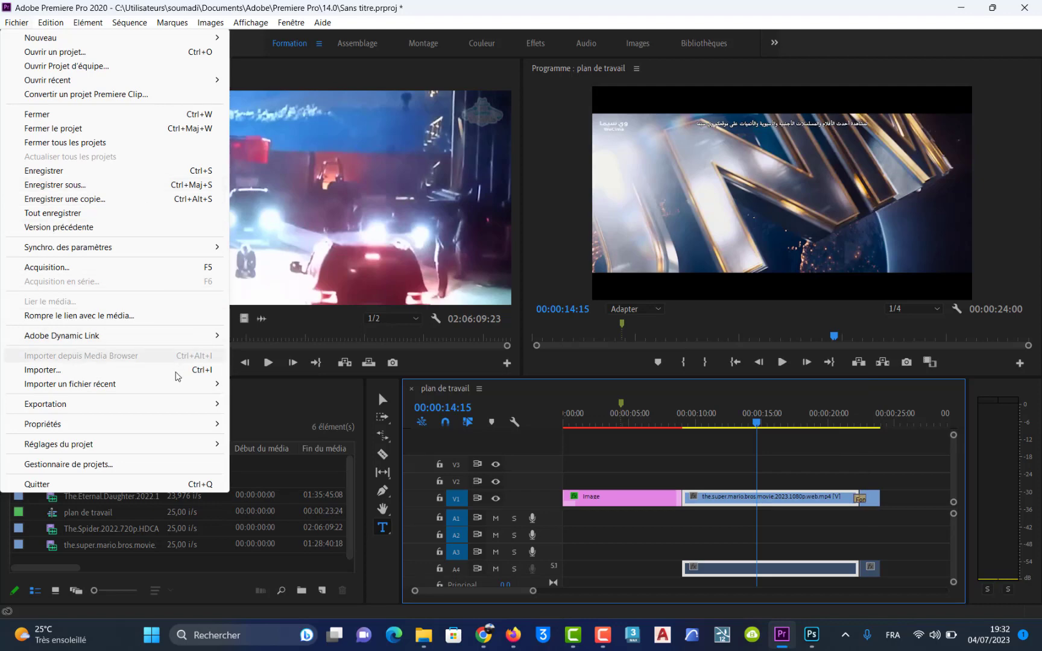
mouse_move(179, 411)
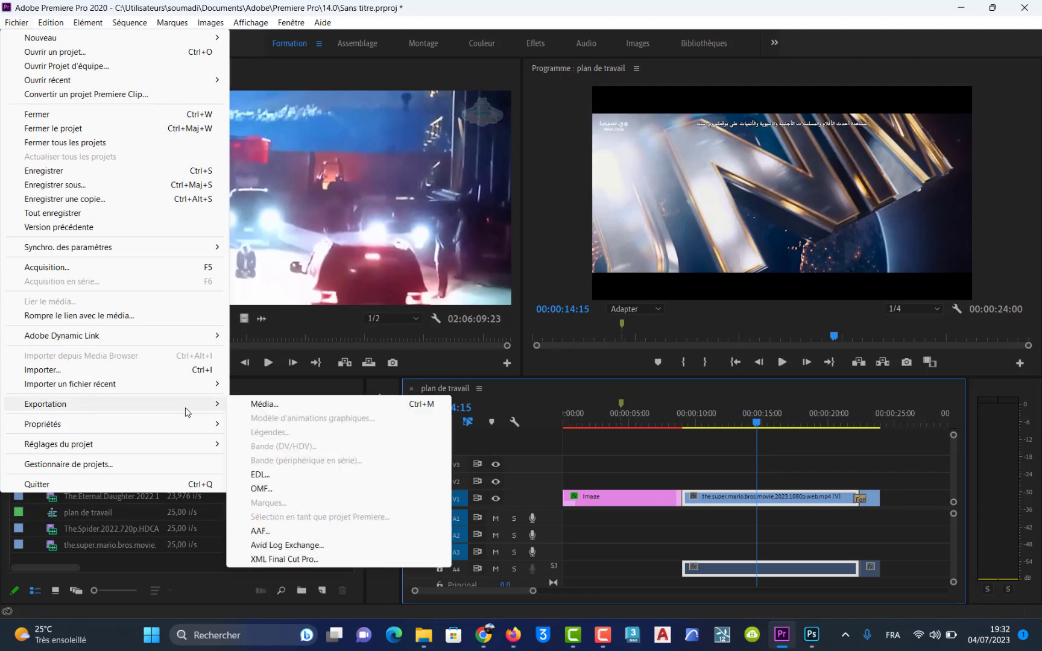
click(282, 409)
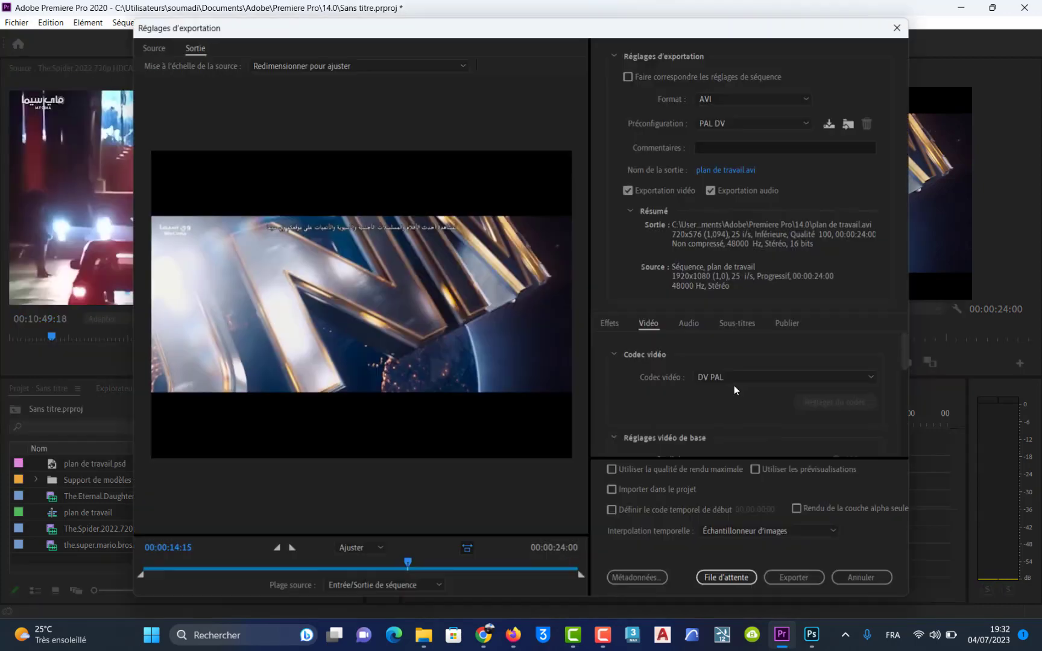
drag(730, 35, 724, 20)
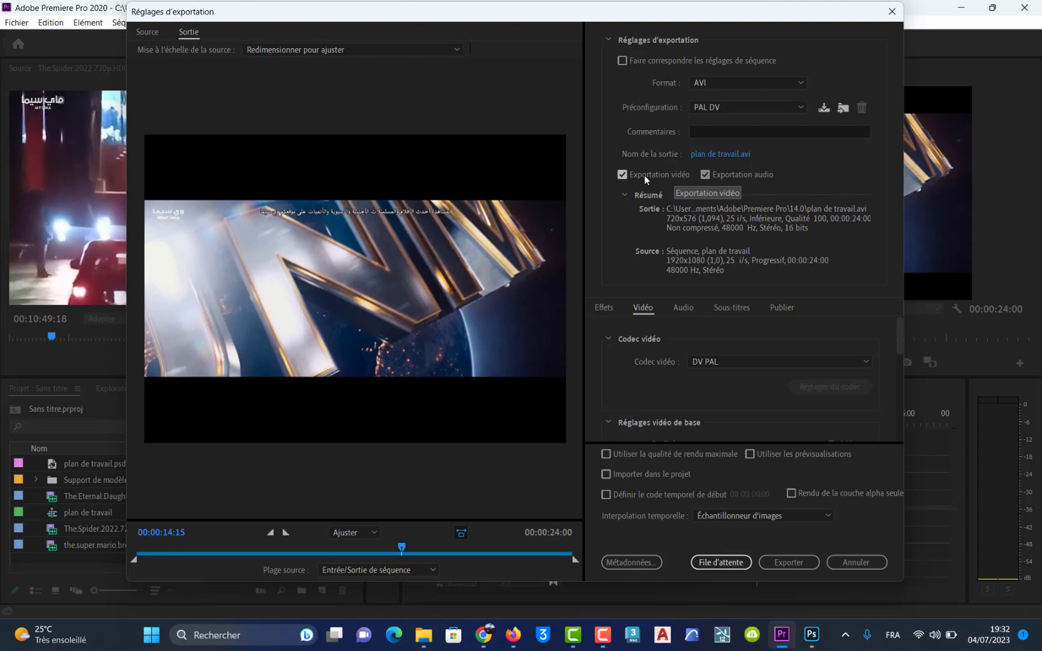
- Toggle audio export off and back on, and look at the export's audio and effects settings
click(705, 174)
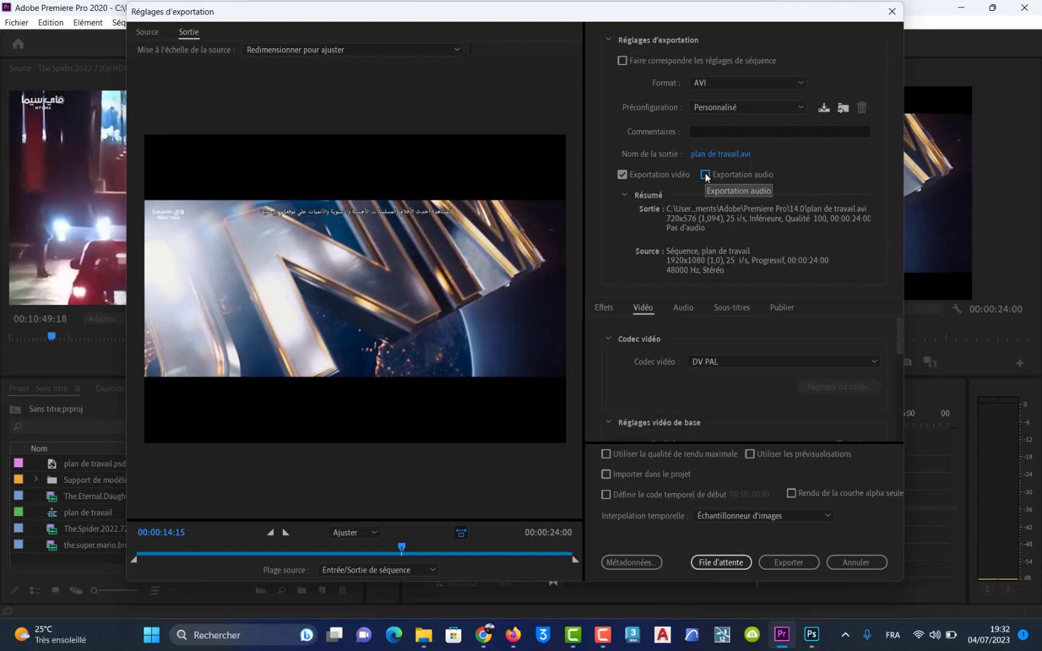
click(705, 175)
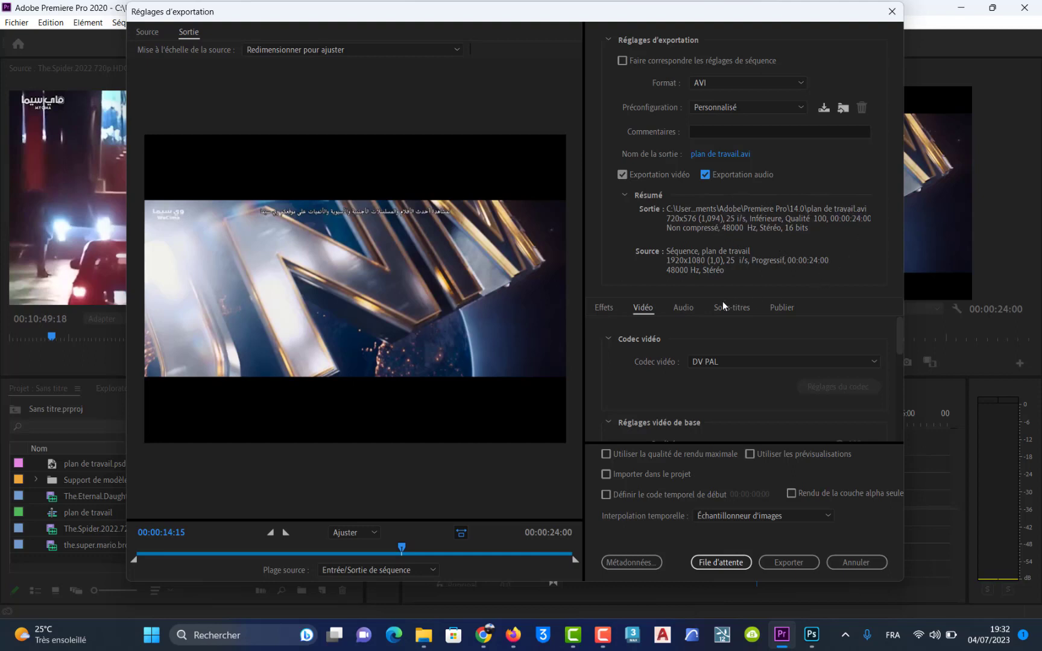
click(682, 311)
scroll(657, 343, down, 1)
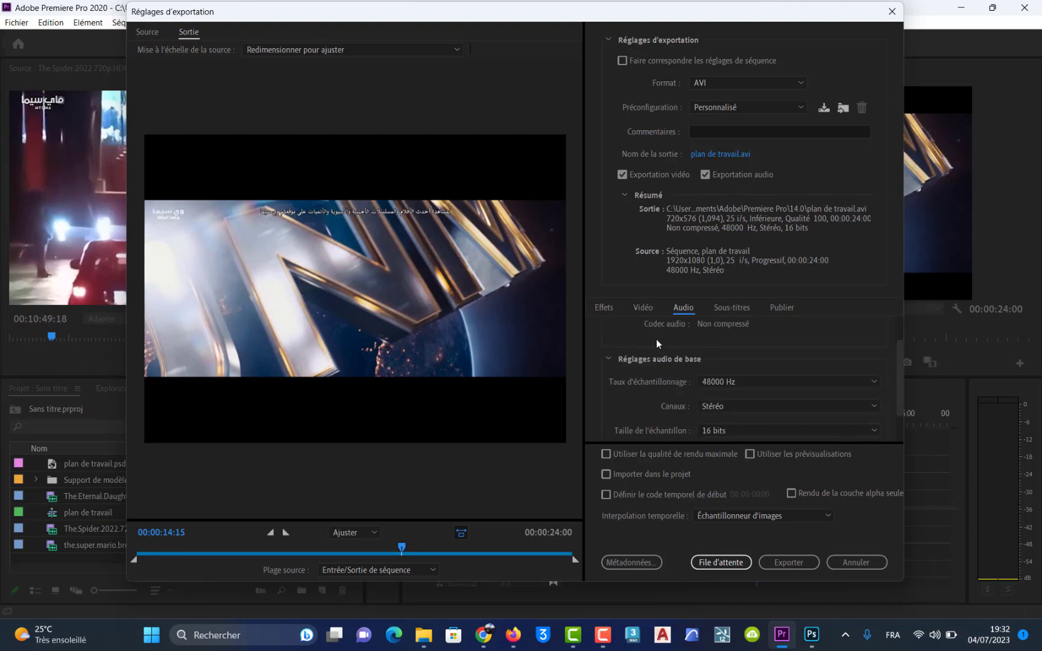
click(604, 308)
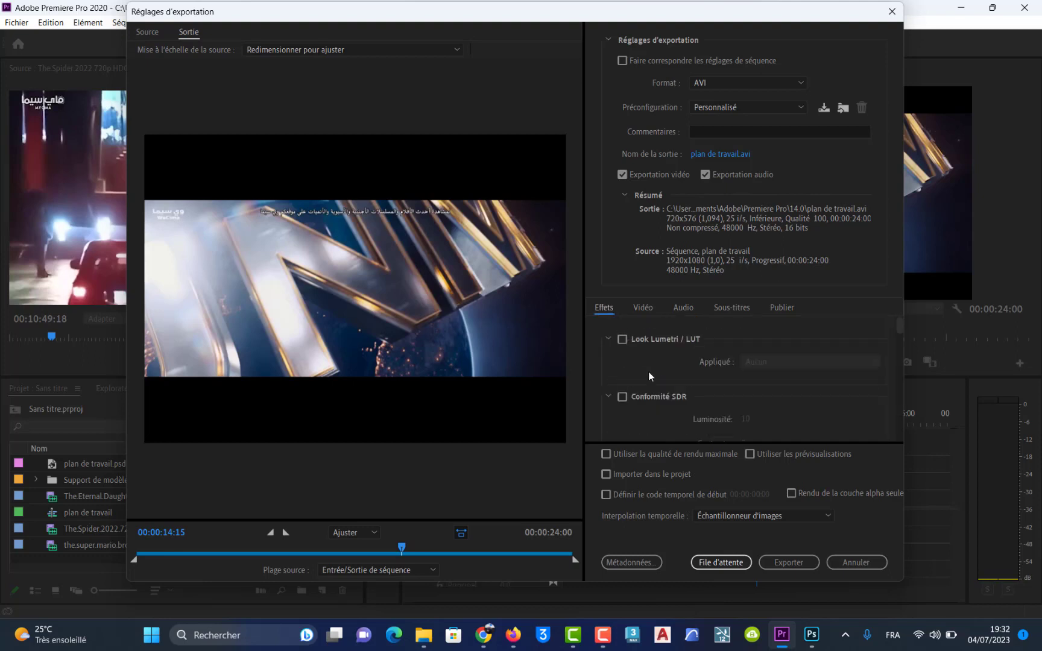
- Set the export's output file to 333 in the Bureau folder as an AVI video and start exporting the sequence
click(731, 154)
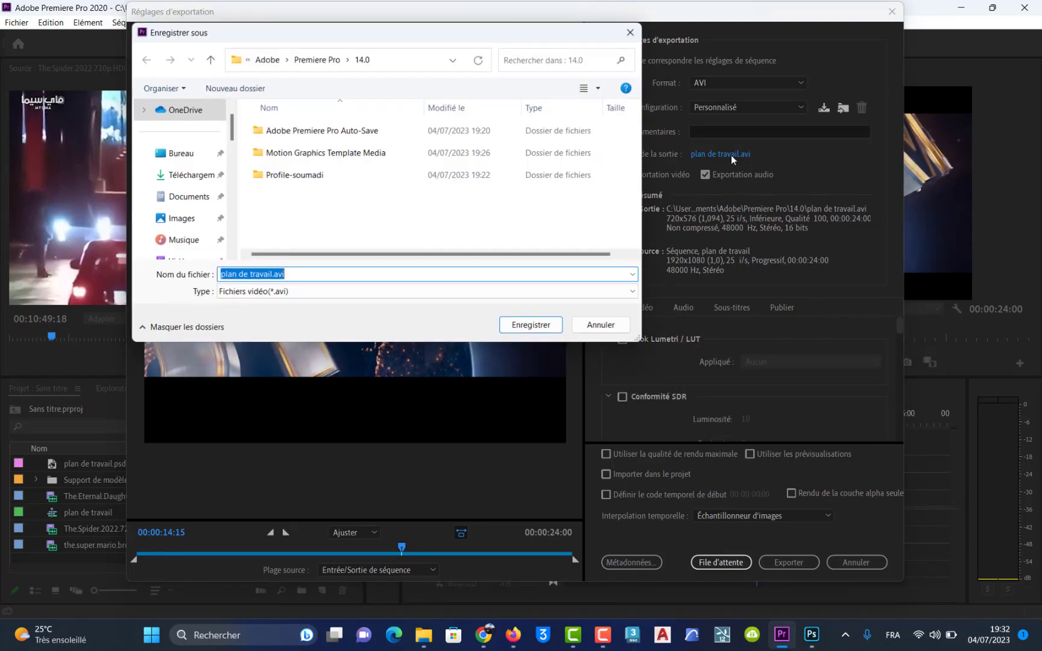
click(184, 155)
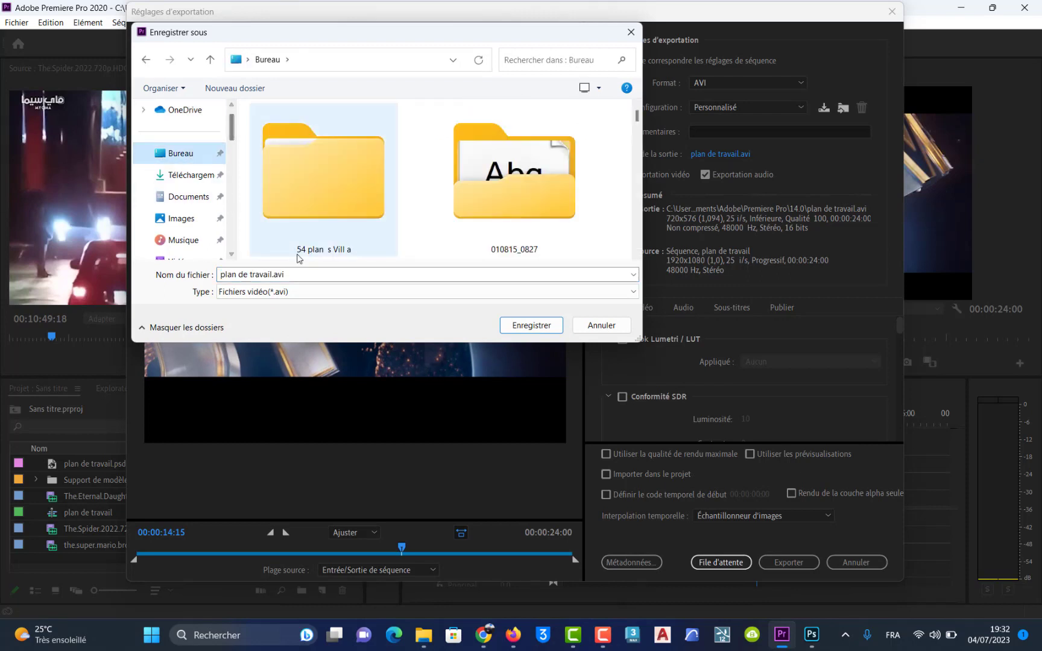
click(299, 274)
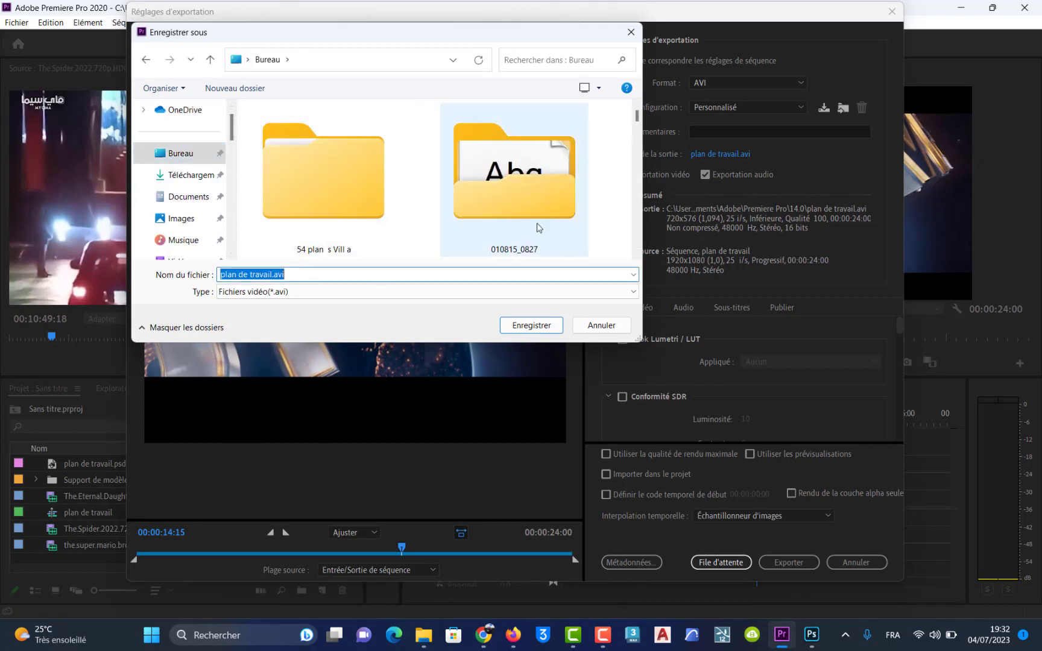
text(333)
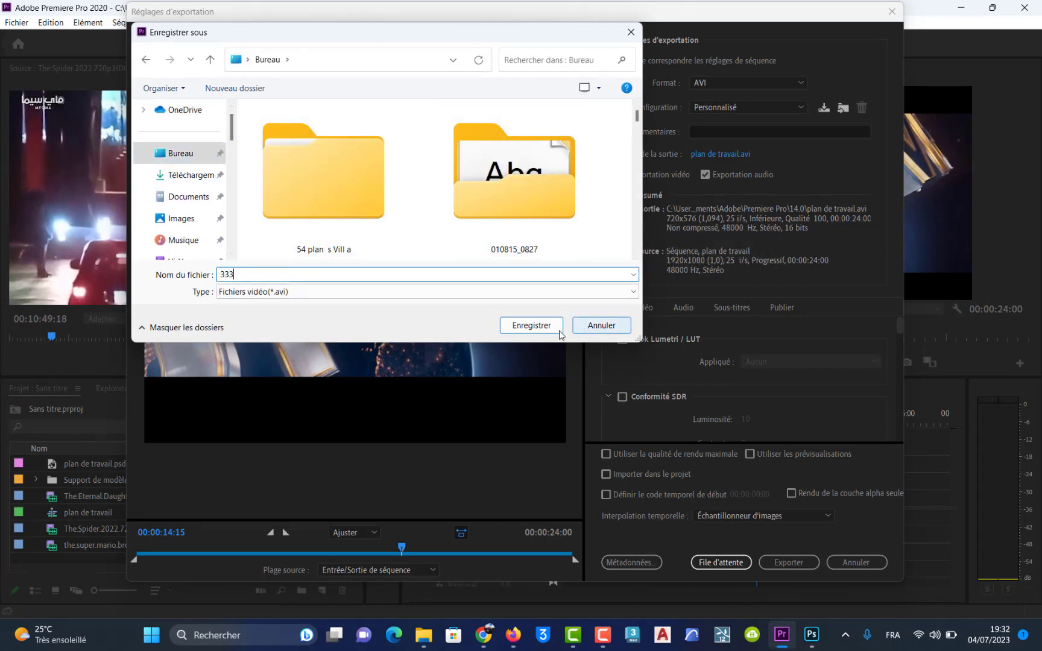
click(532, 328)
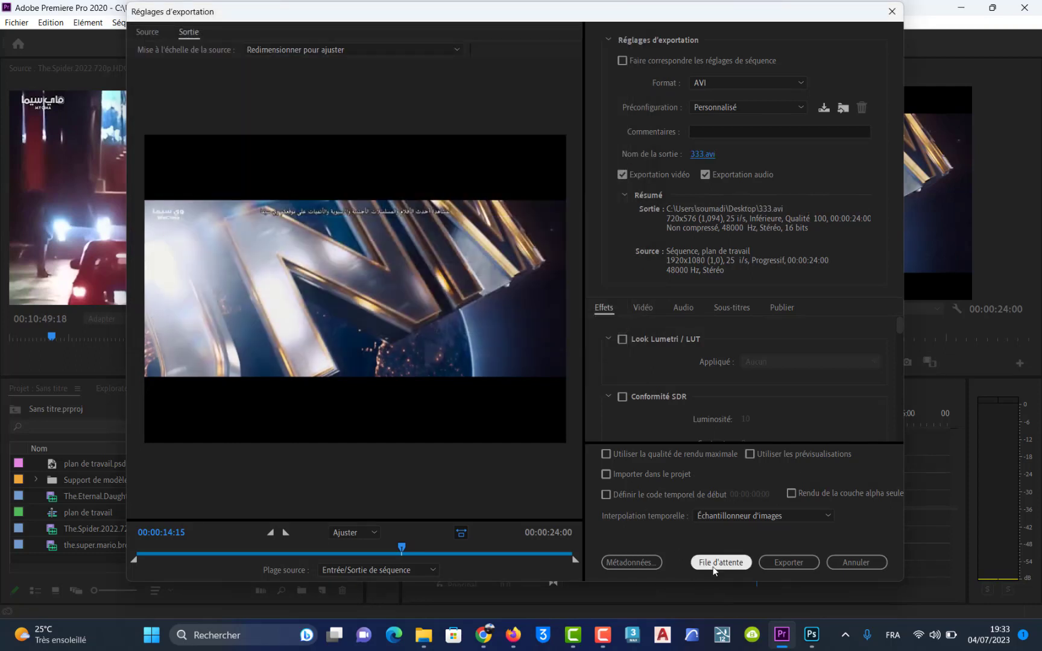
click(780, 566)
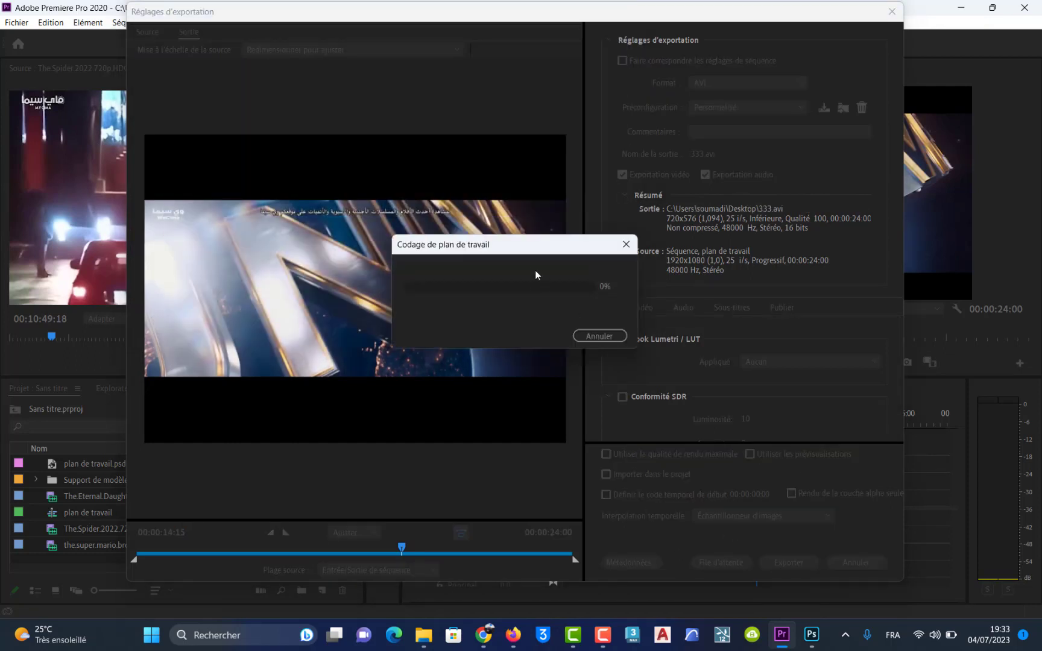
drag(536, 248, 657, 227)
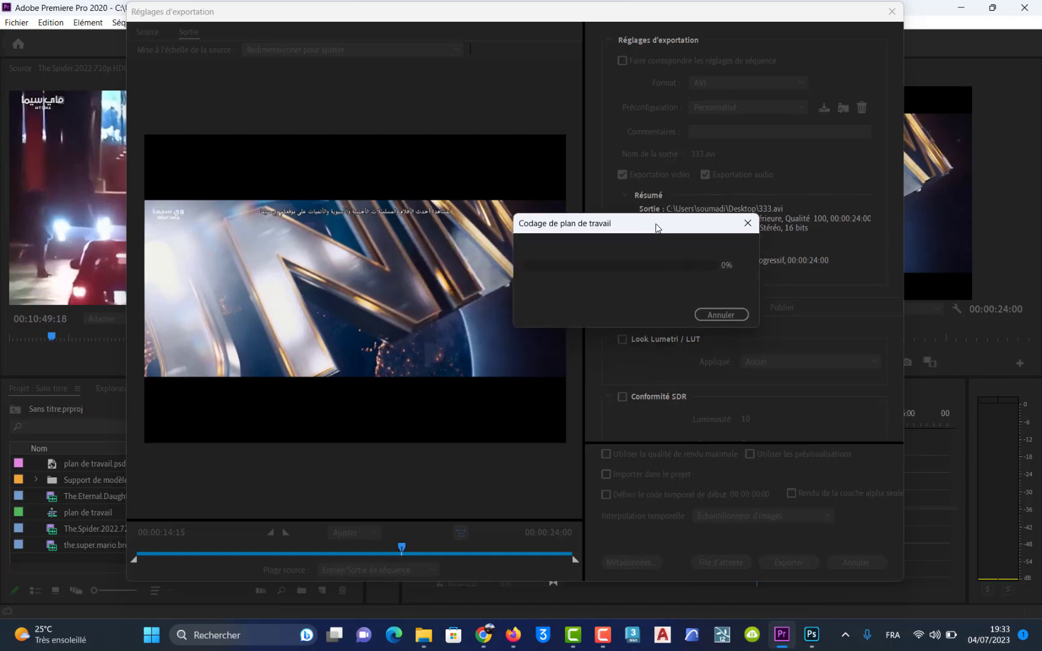